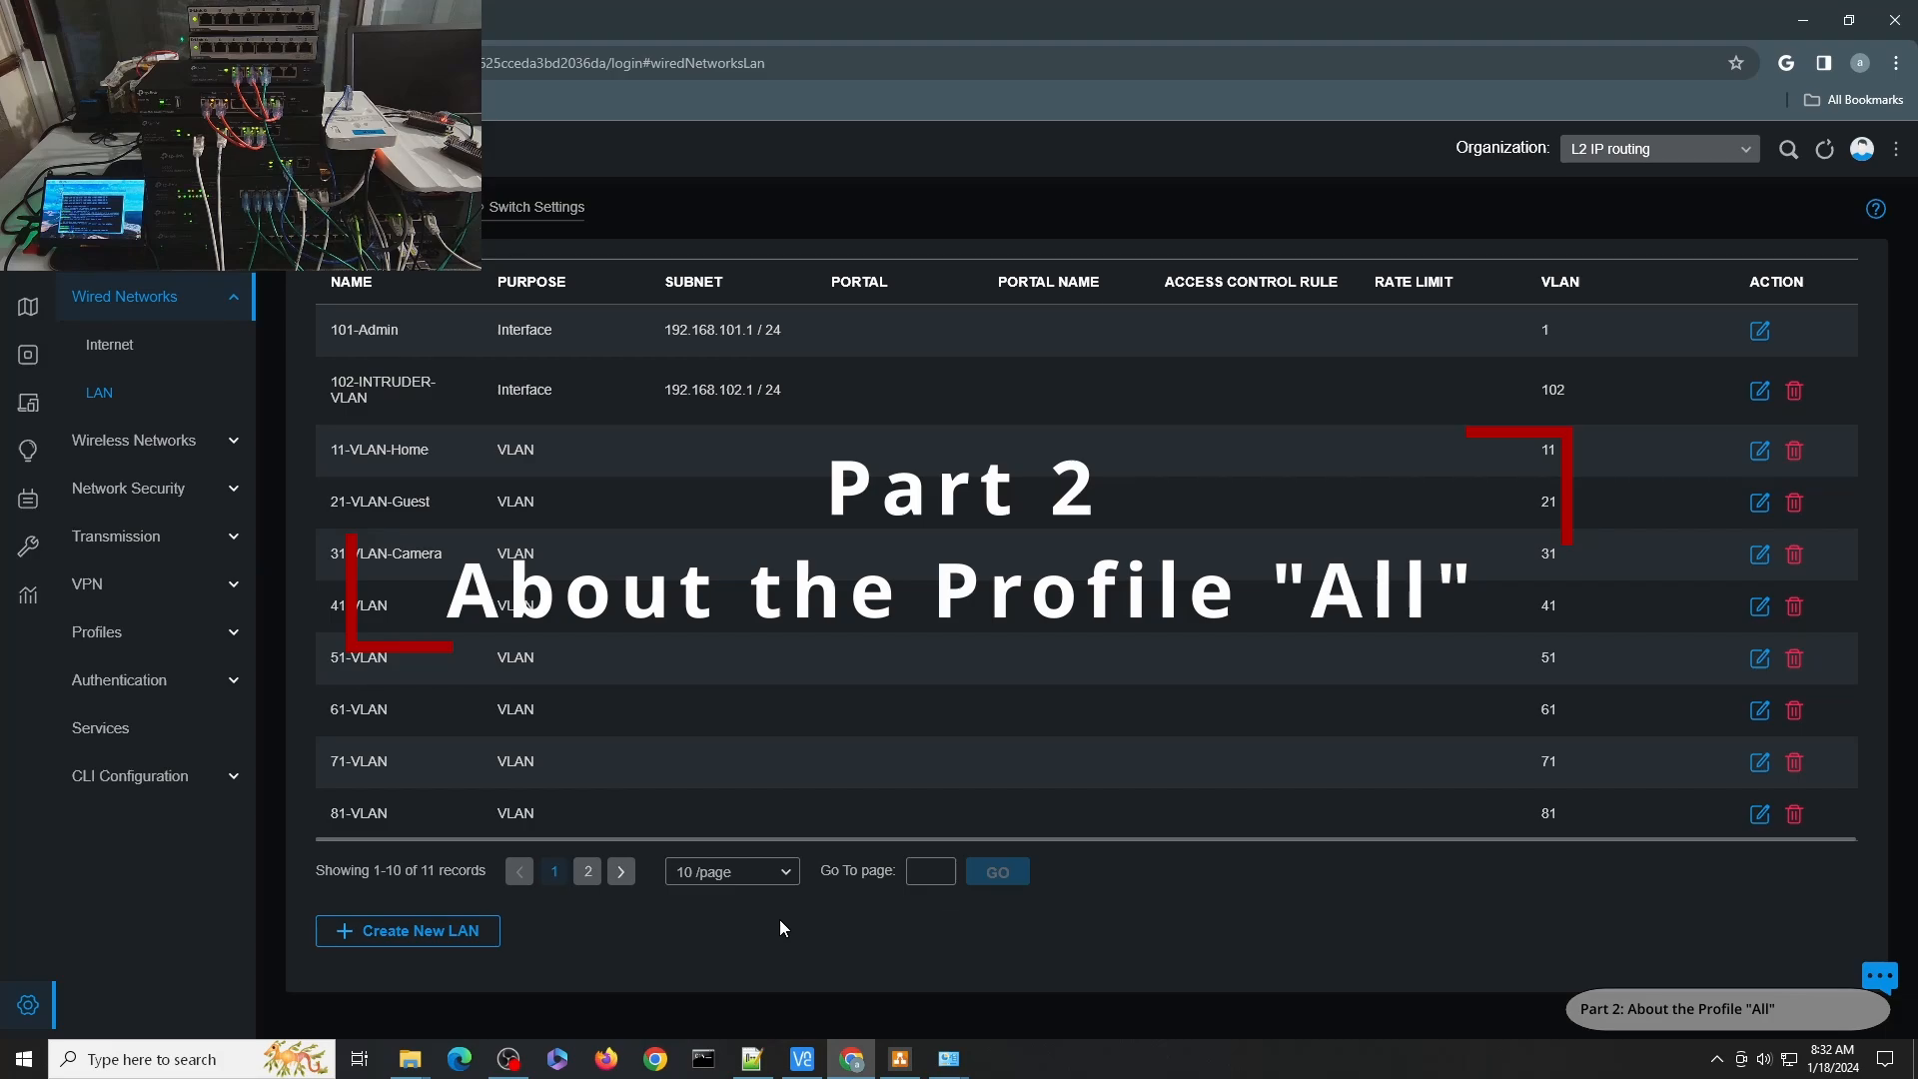
- Examine the "All" switch port profile and the VLANs included in its tagged networks
{"action": "left_click", "coordinate": [437, 207]}
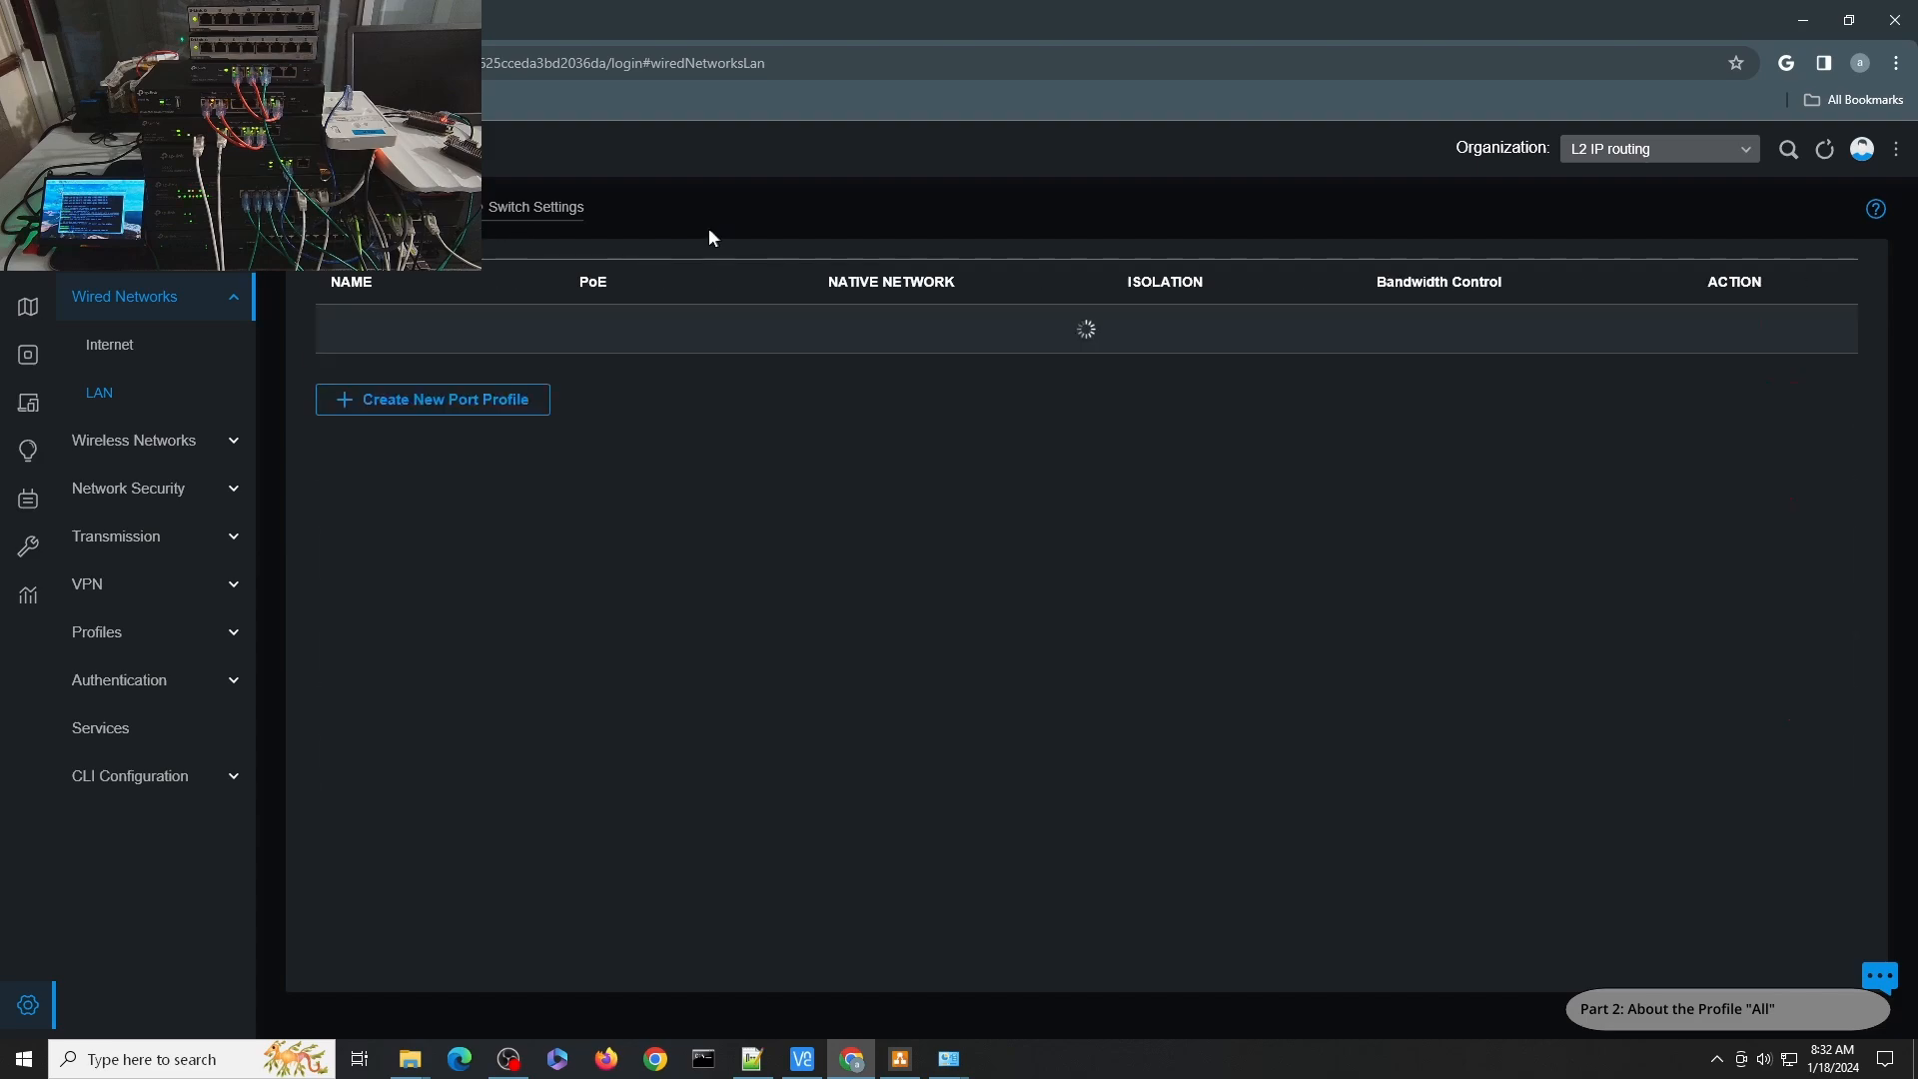
{"action": "left_click", "coordinate": [593, 868]}
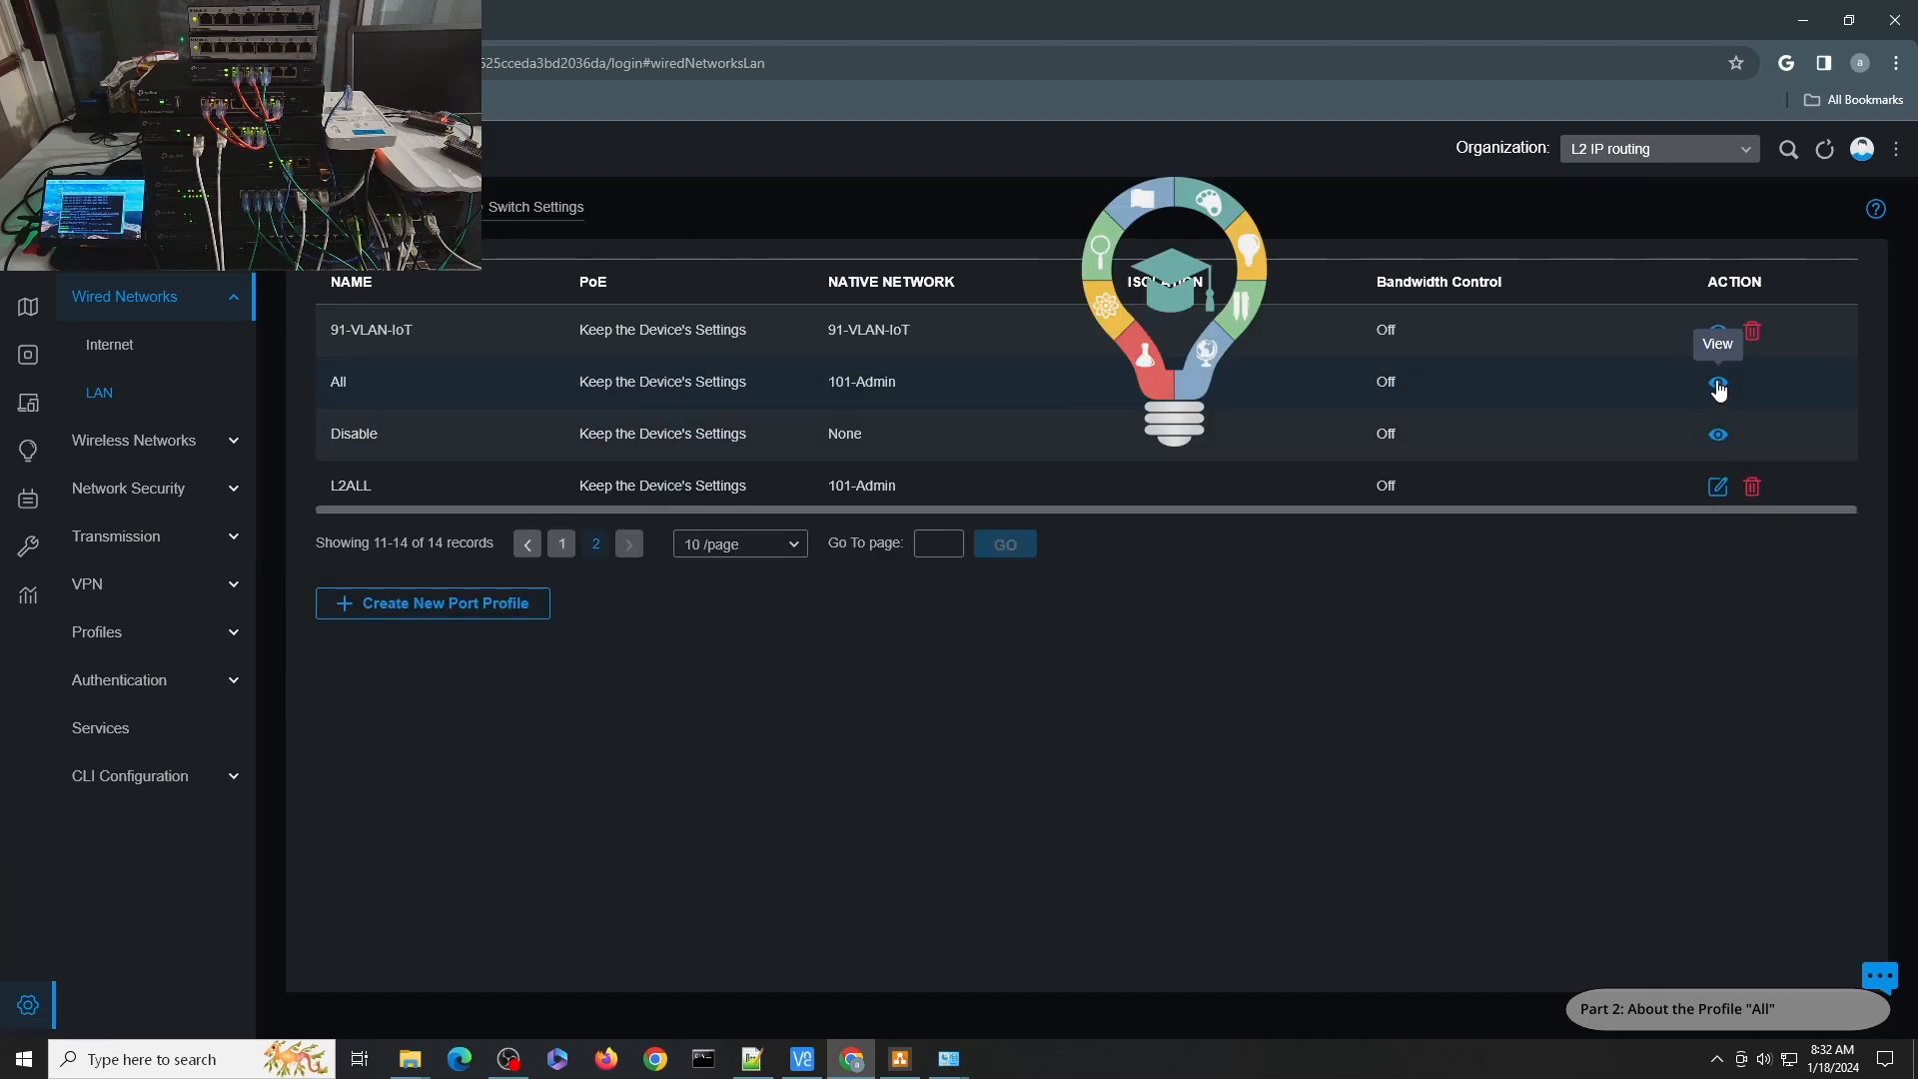
{"action": "left_click", "coordinate": [1718, 384]}
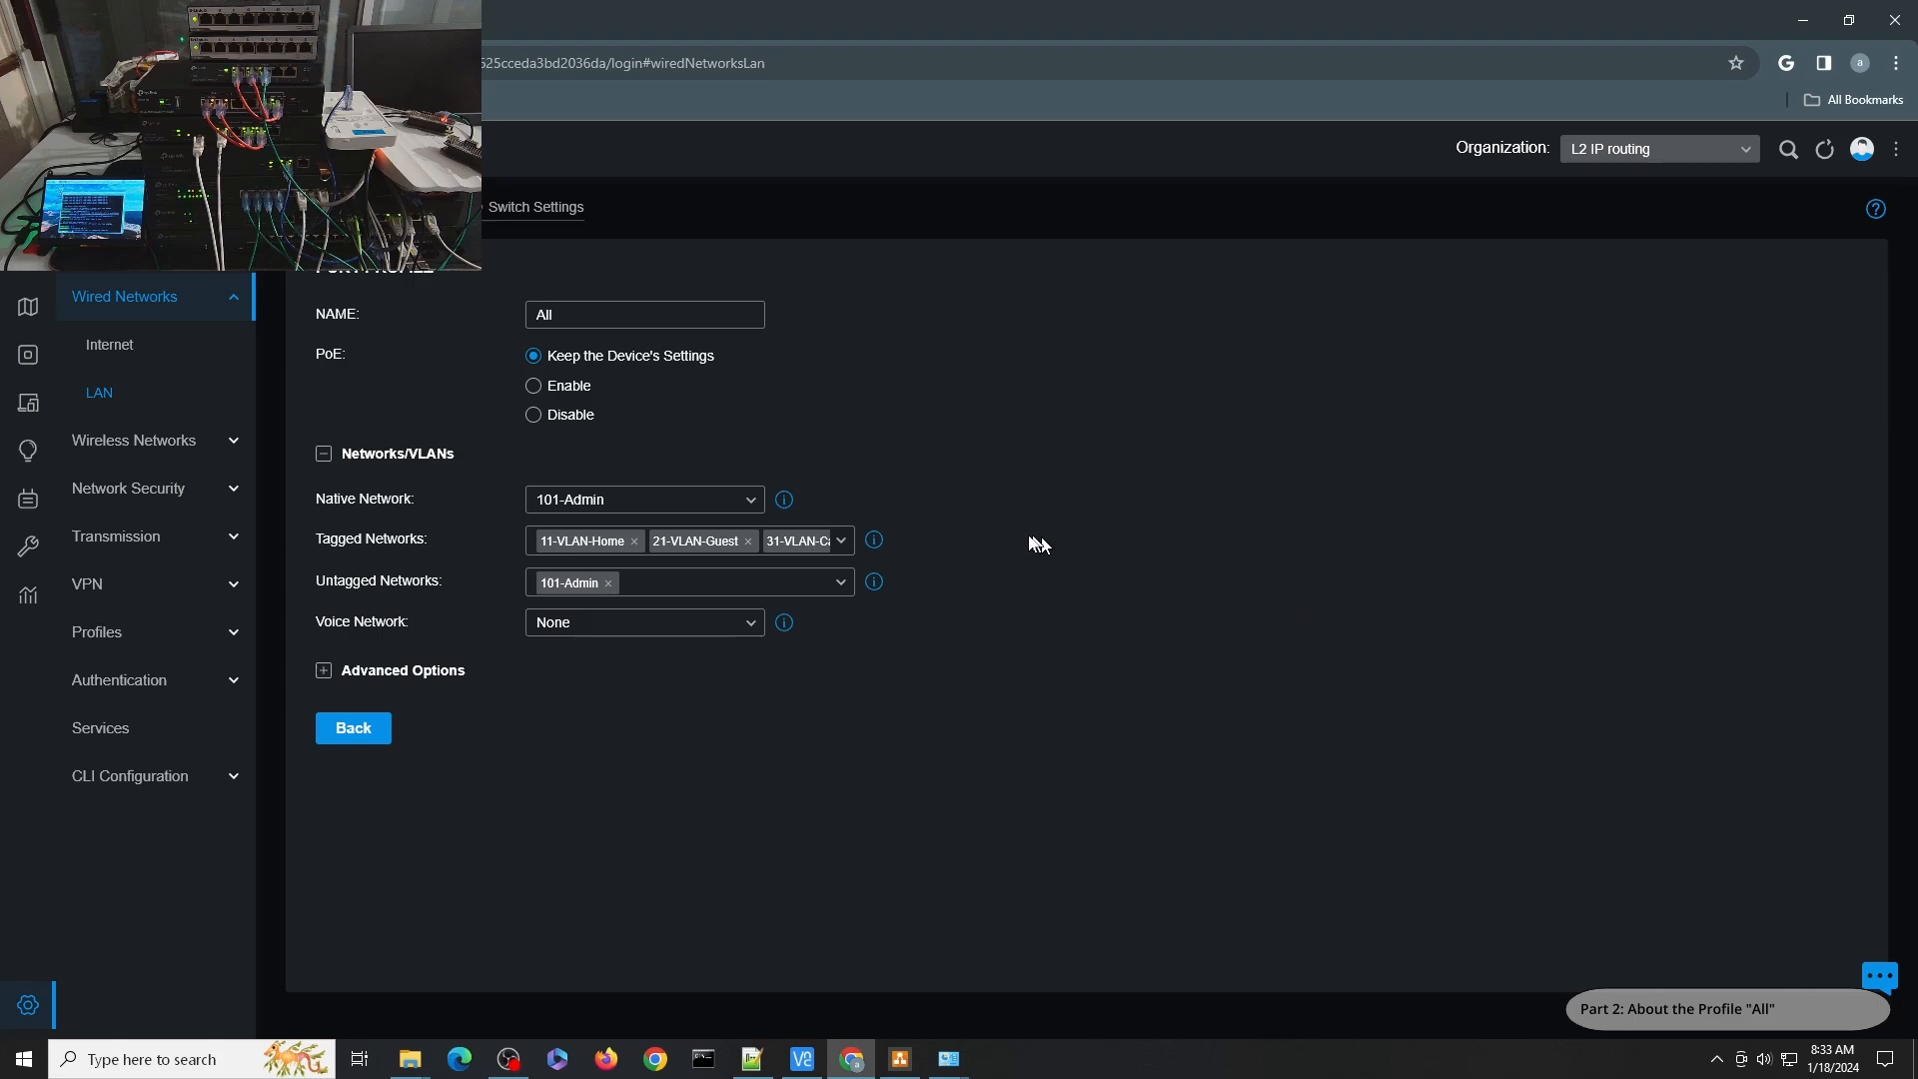
{"action": "left_click", "coordinate": [842, 542]}
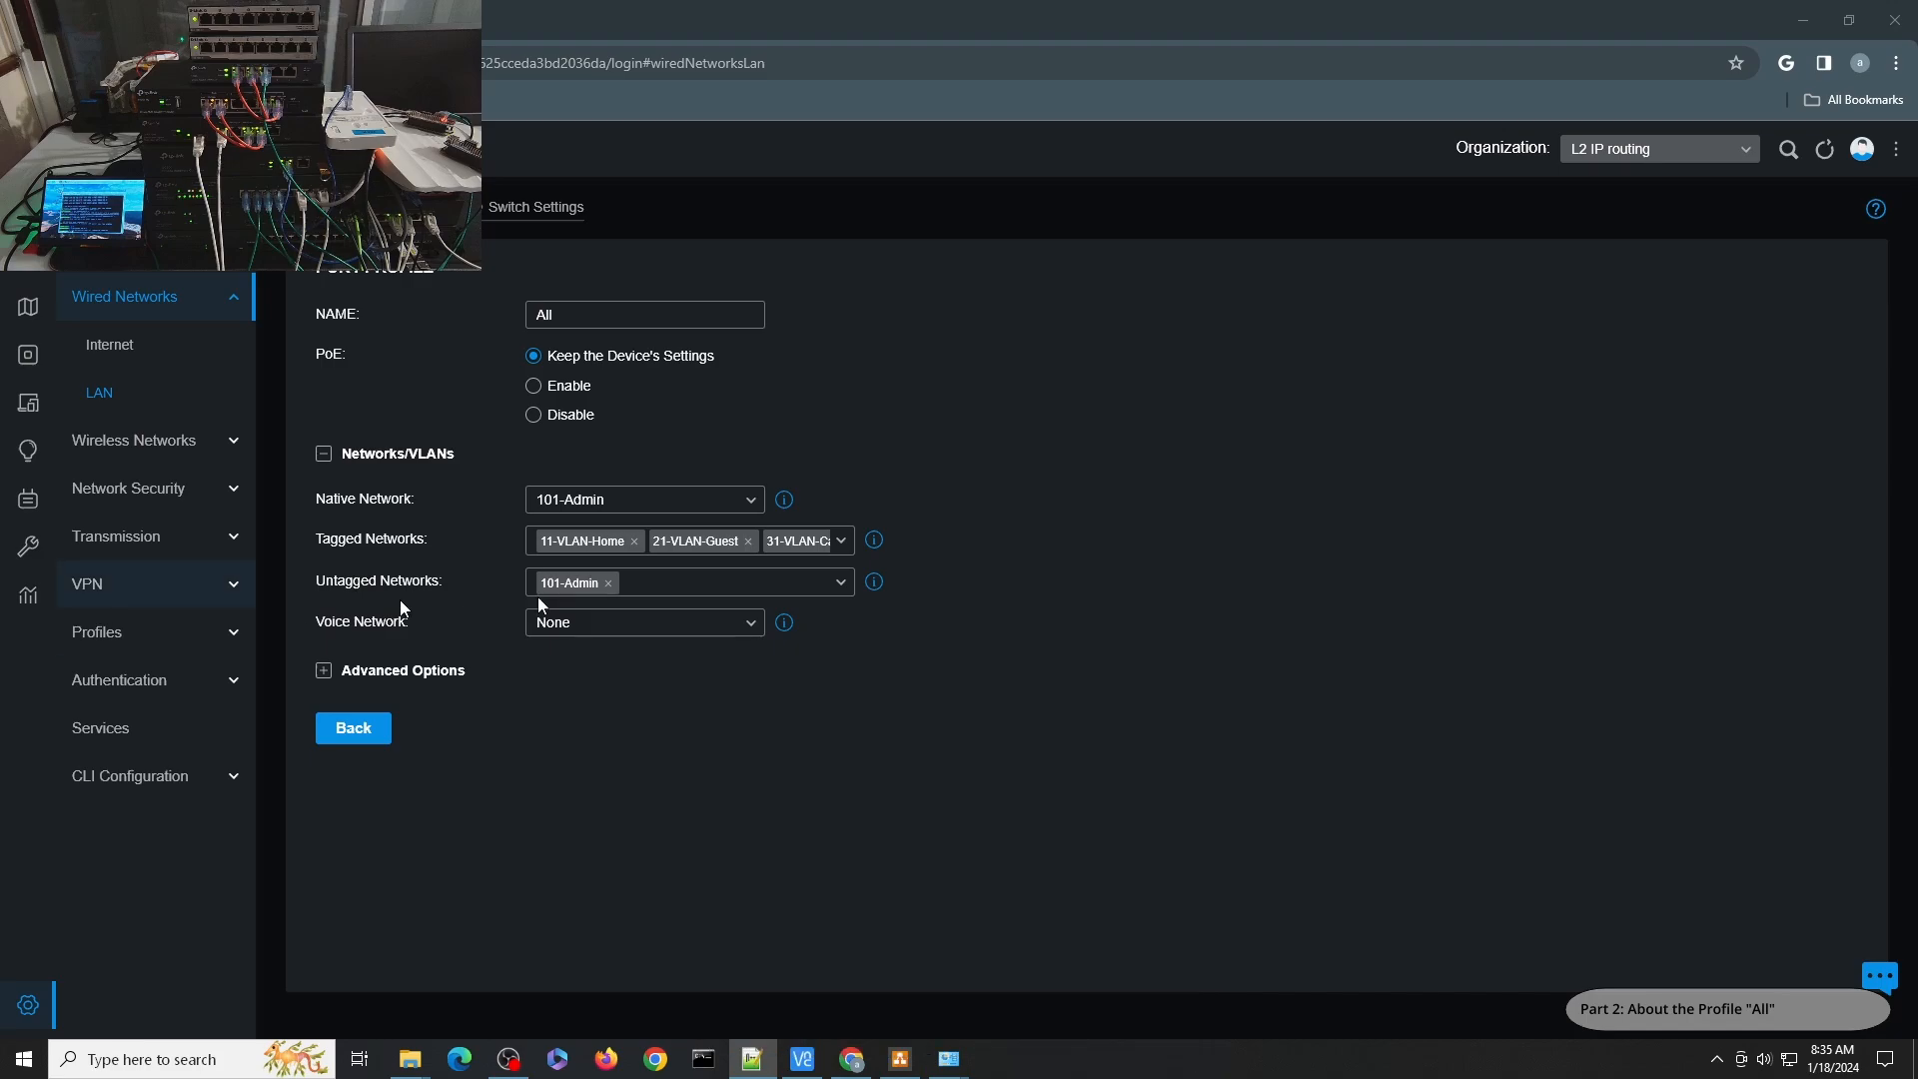
{"action": "left_click", "coordinate": [737, 541]}
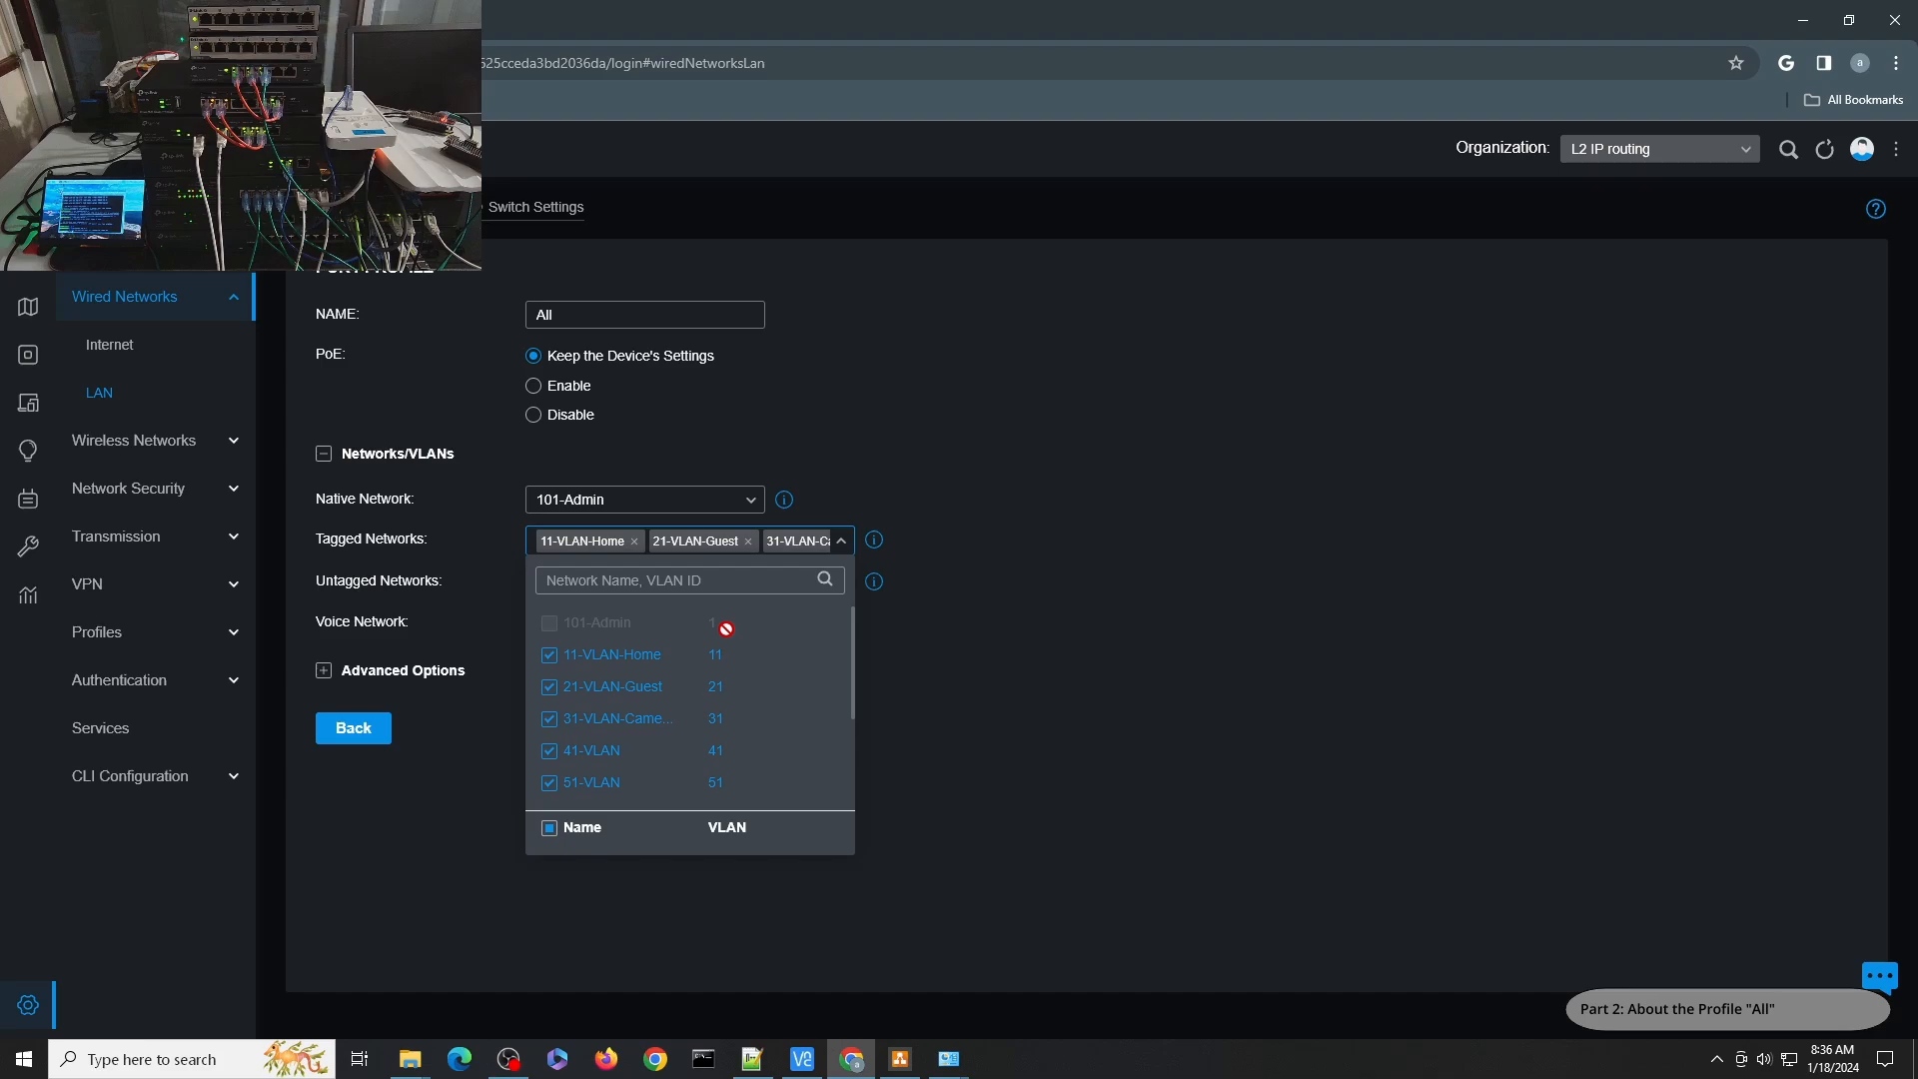
{"action": "scroll", "coordinate": [687, 699], "scroll_direction": "down", "scroll_amount": 2}
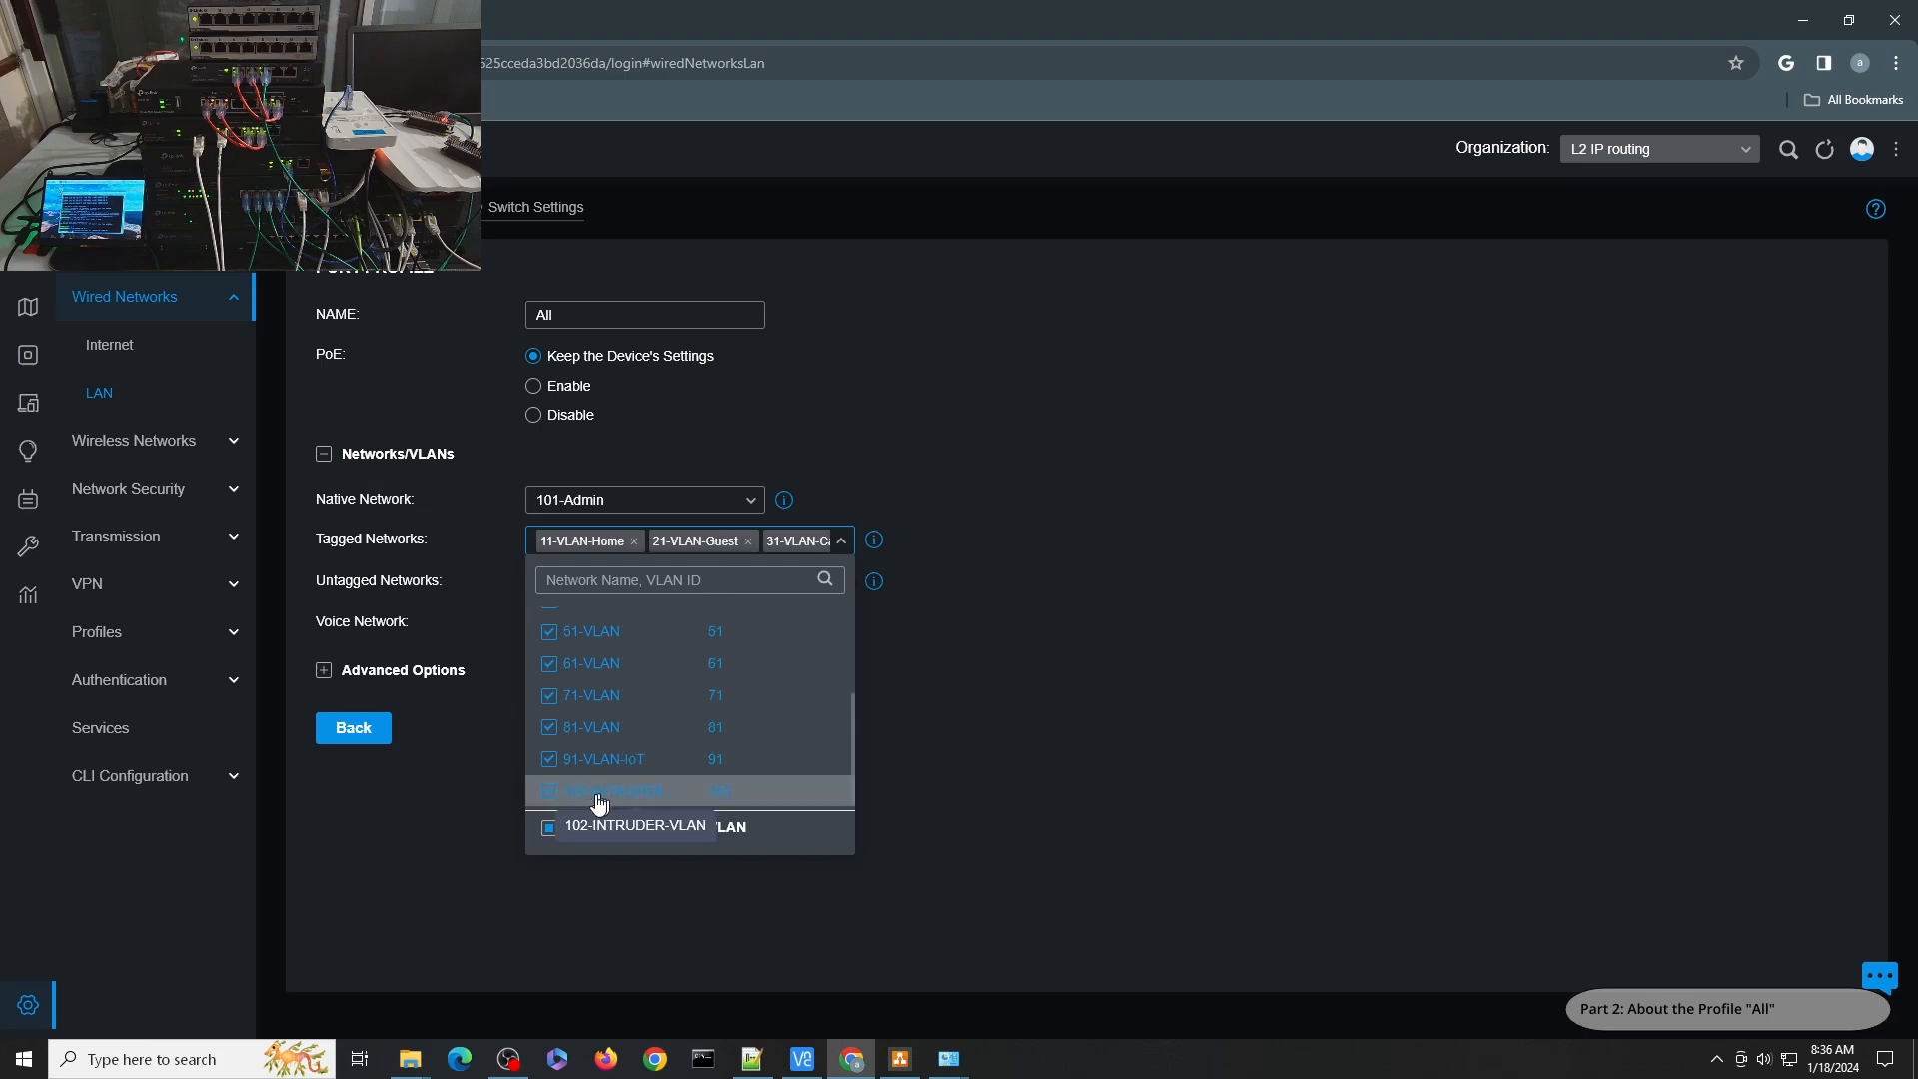
{"action": "left_click", "coordinate": [392, 507]}
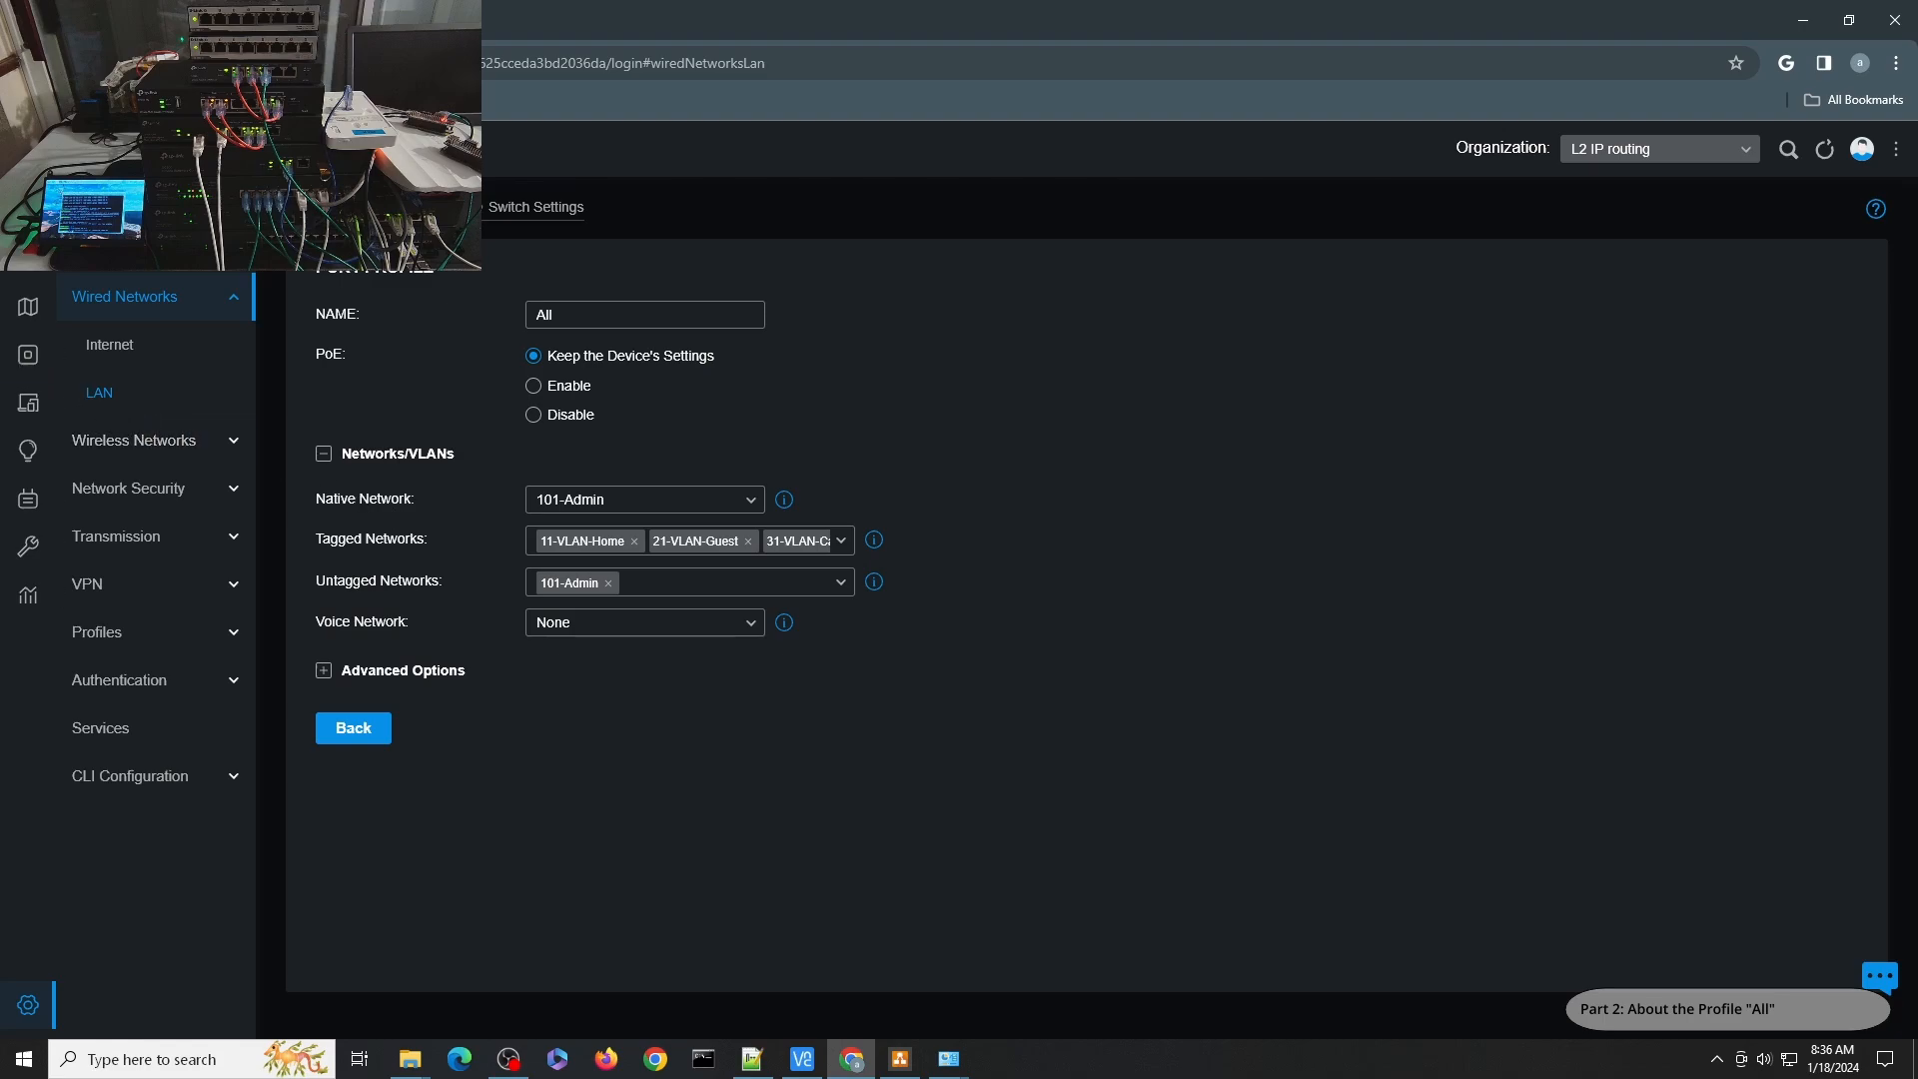
- Create a LAN named 103-VLAN-INT with purpose Interface, VLAN 103 and gateway/subnet 192.168.103.1/24
{"action": "left_click", "coordinate": [177, 395]}
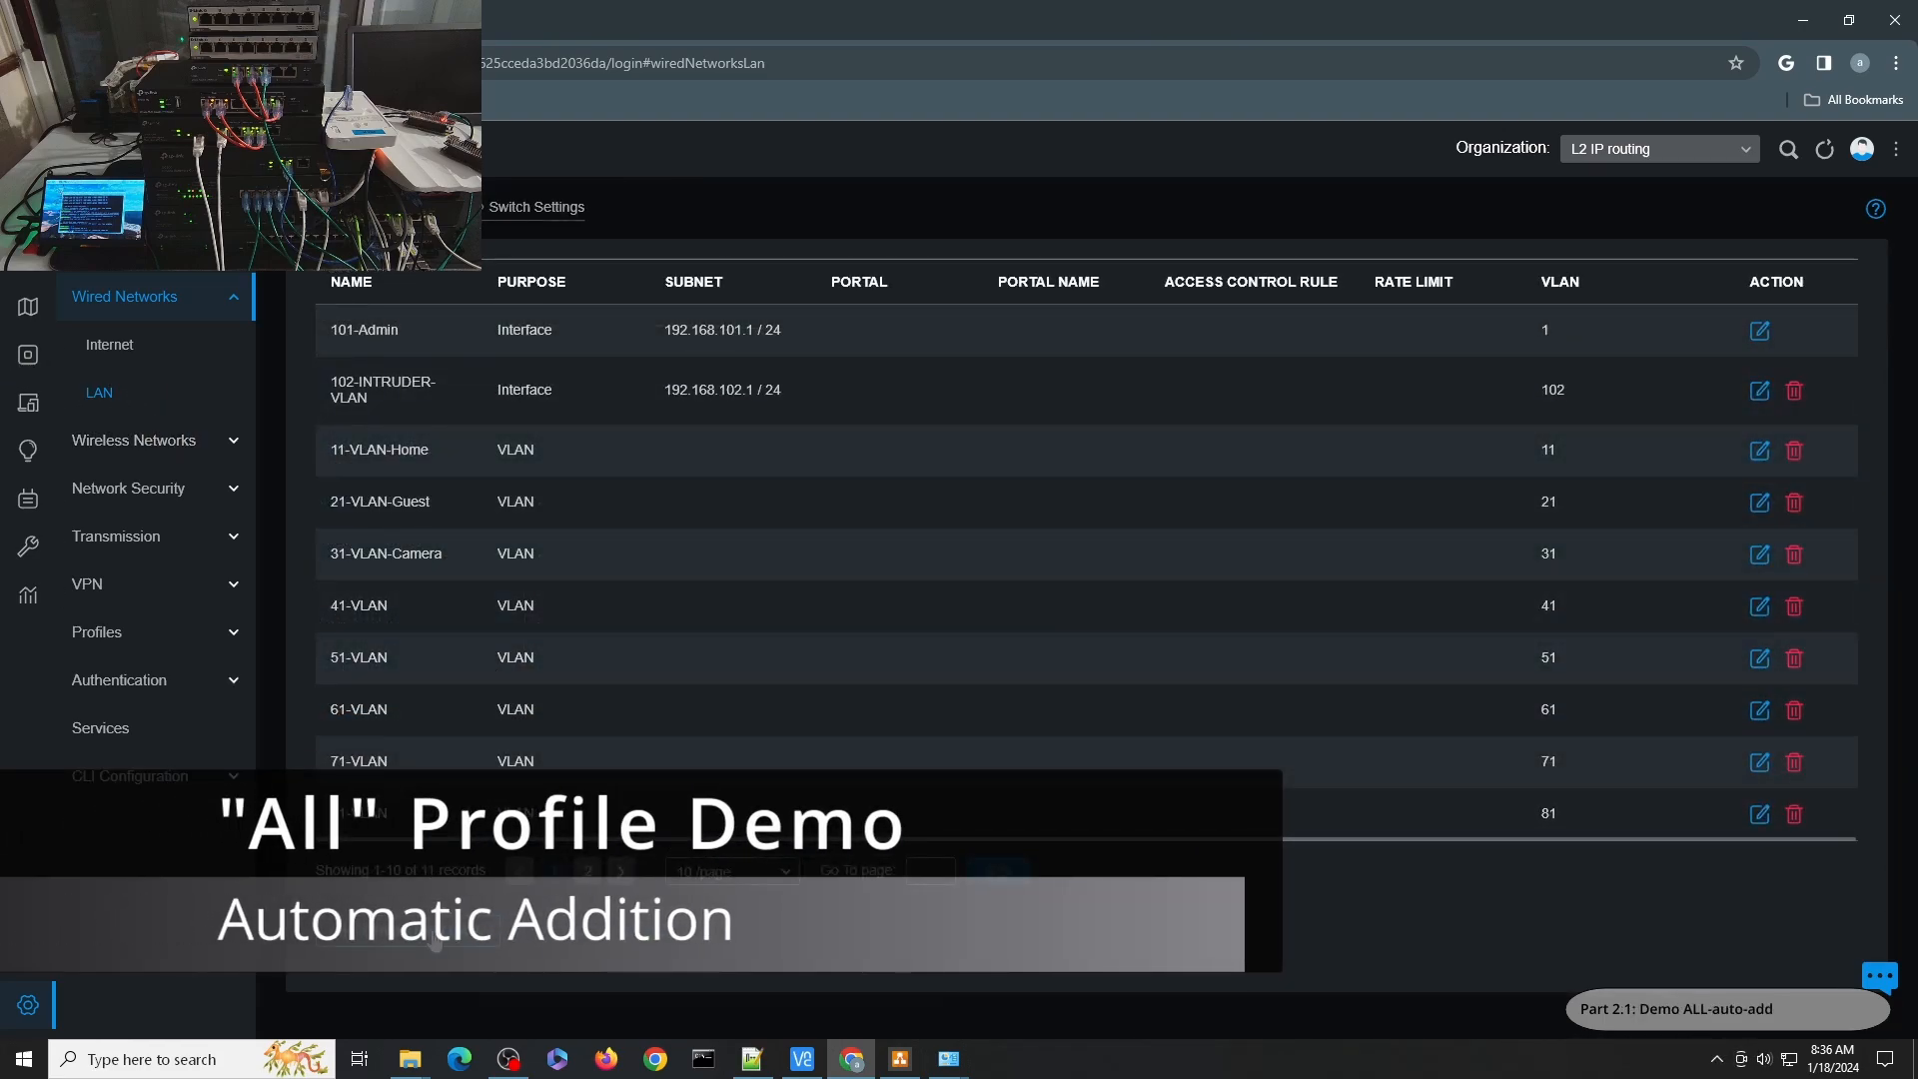
{"action": "left_click", "coordinate": [602, 321]}
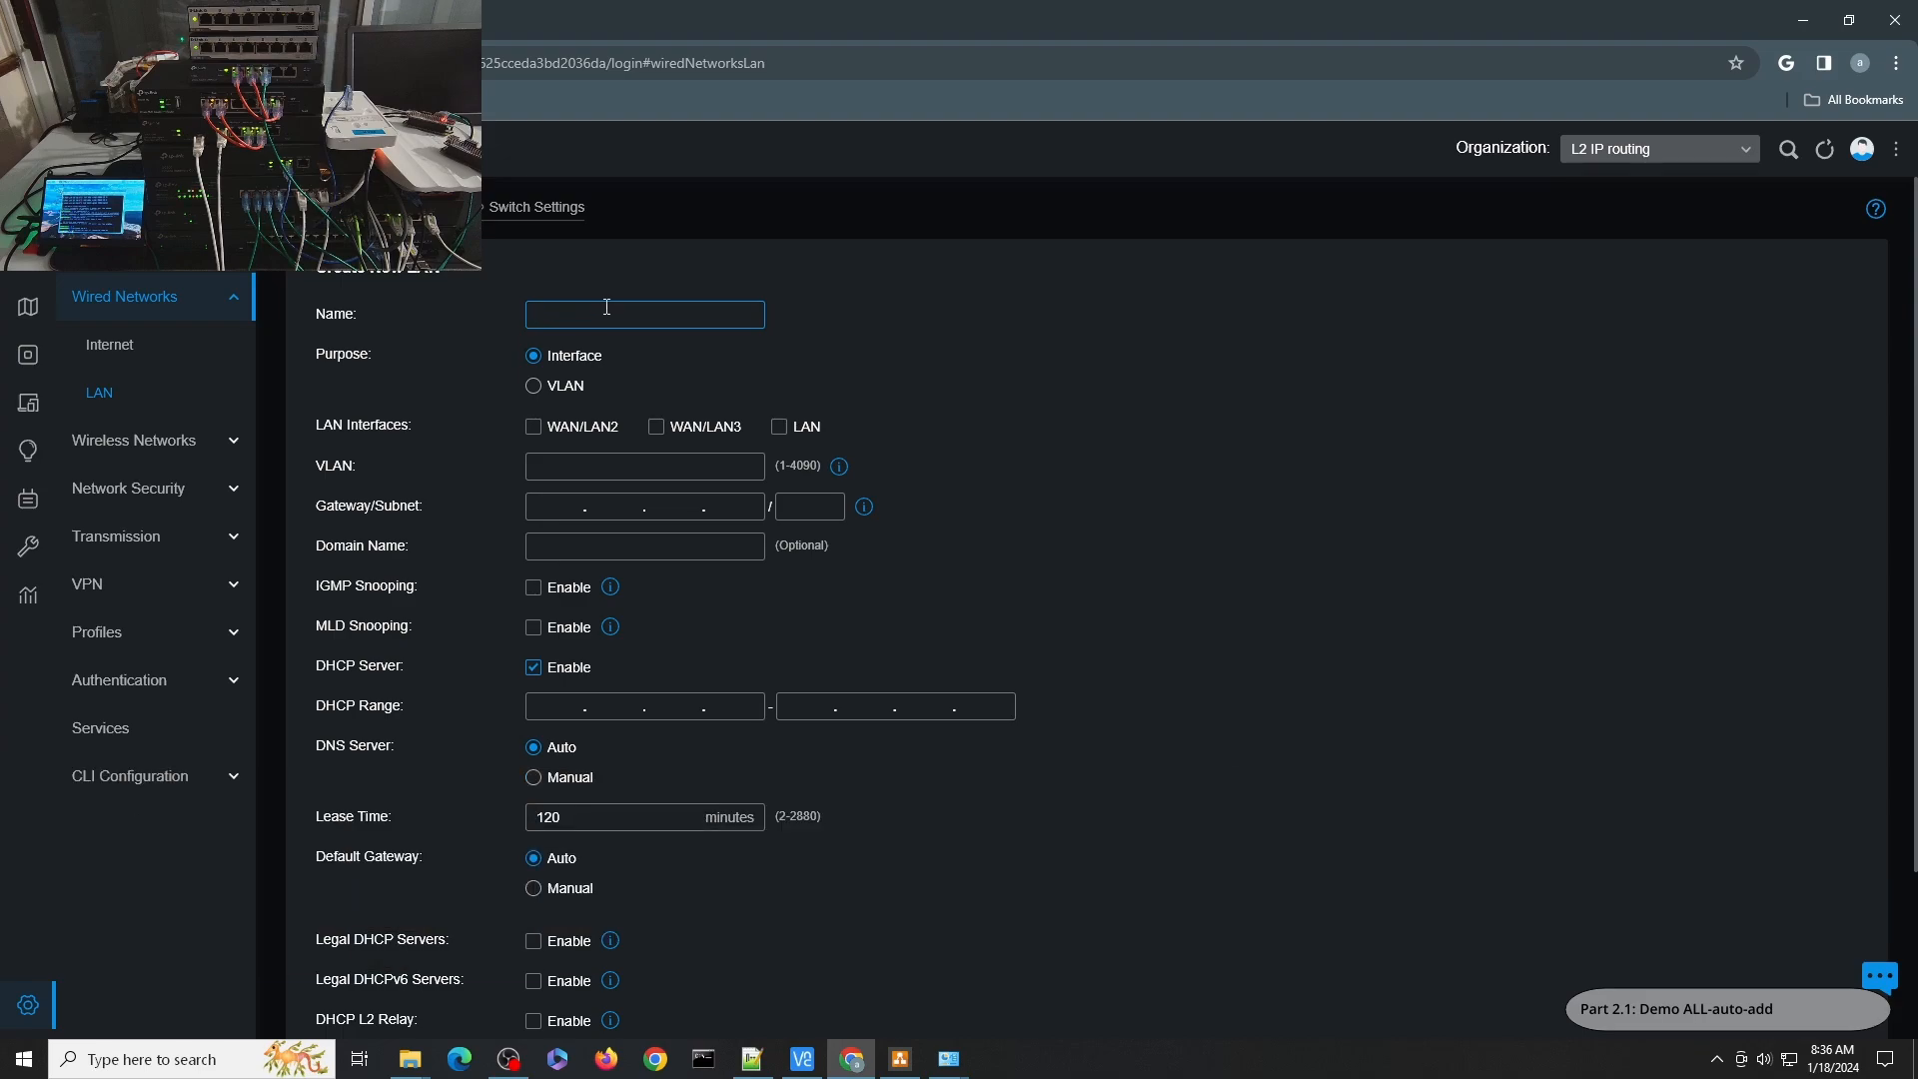
{"action": "type", "text": "103-VLAN-INT"}
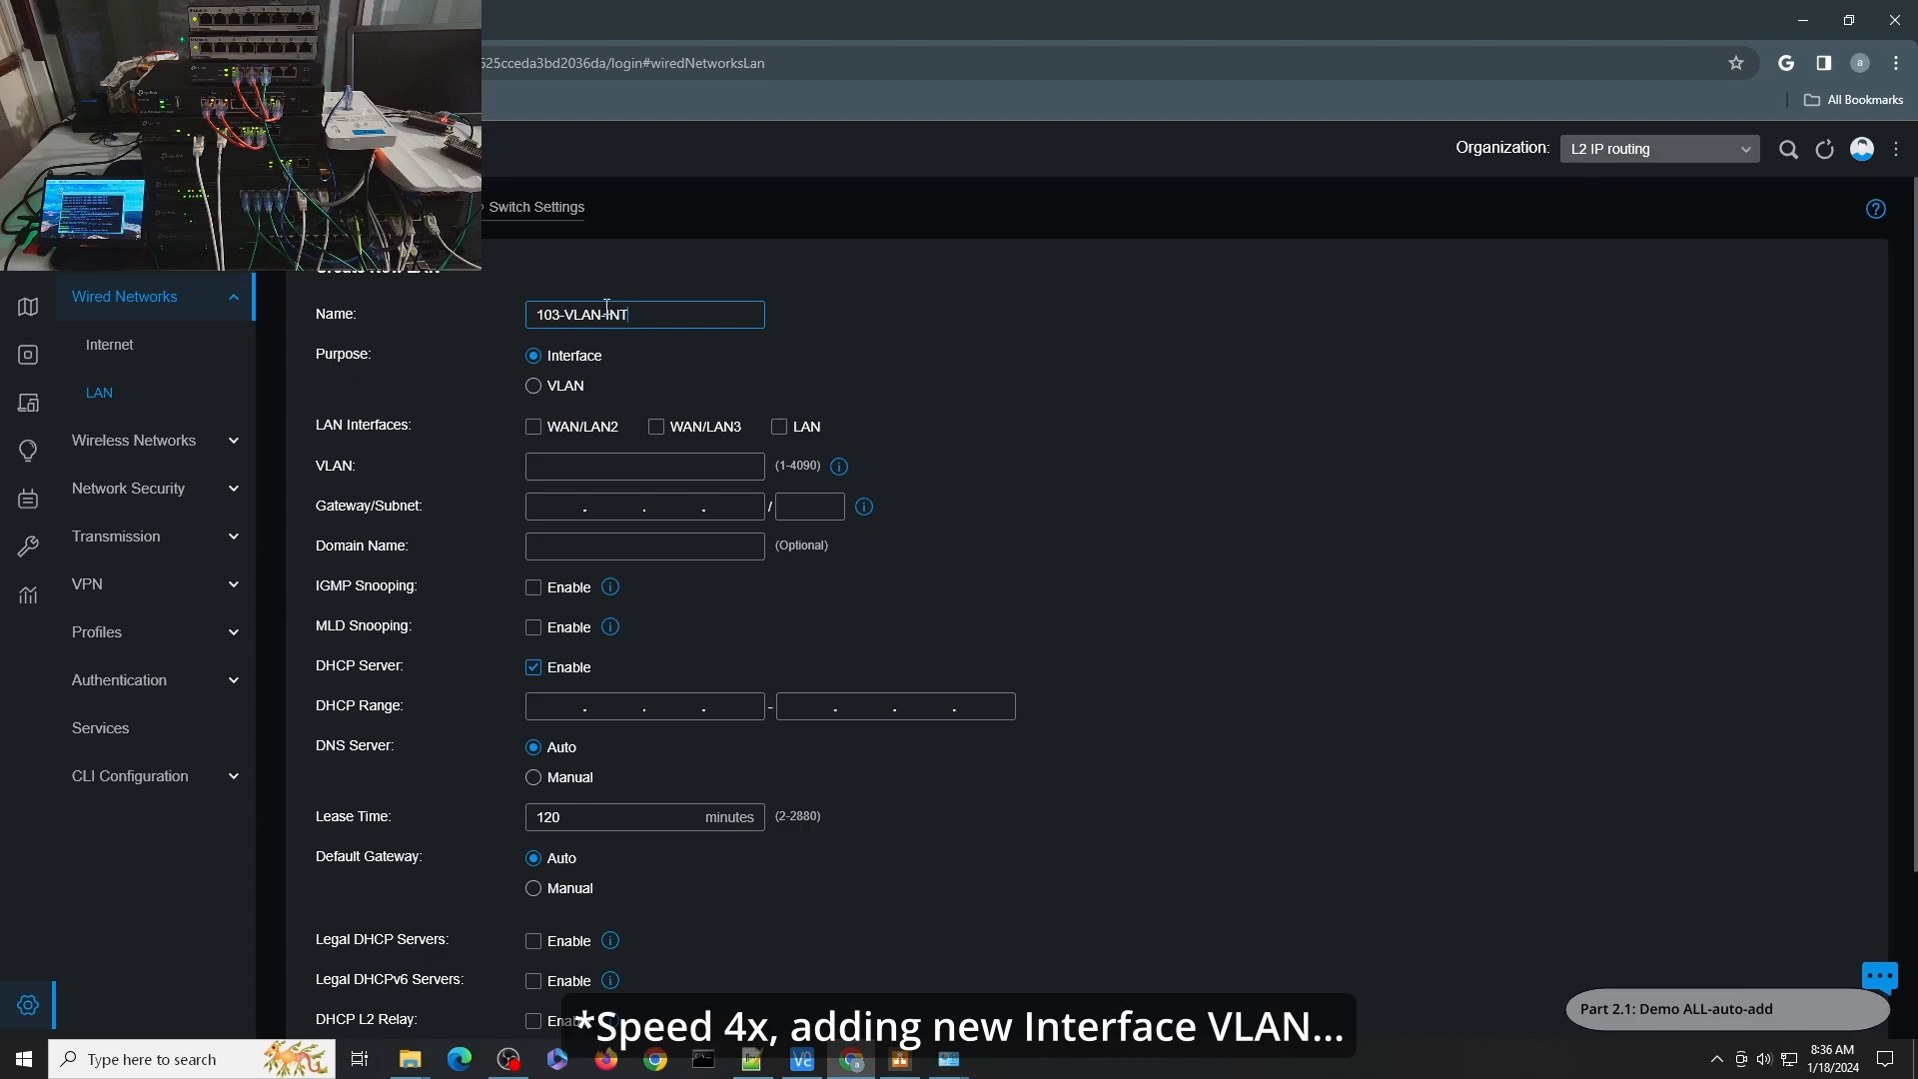
{"action": "left_click", "coordinate": [608, 428]}
{"action": "left_click", "coordinate": [606, 468]}
{"action": "type", "text": "103"}
{"action": "key", "text": "Tab"}
{"action": "type", "text": "192.168.103.1"}
{"action": "key", "text": "Tab"}
{"action": "type", "text": "24"}
{"action": "left_click", "coordinate": [979, 508]}
{"action": "scroll", "coordinate": [799, 700], "scroll_direction": "down", "scroll_amount": 3}
{"action": "left_click", "coordinate": [353, 1006]}
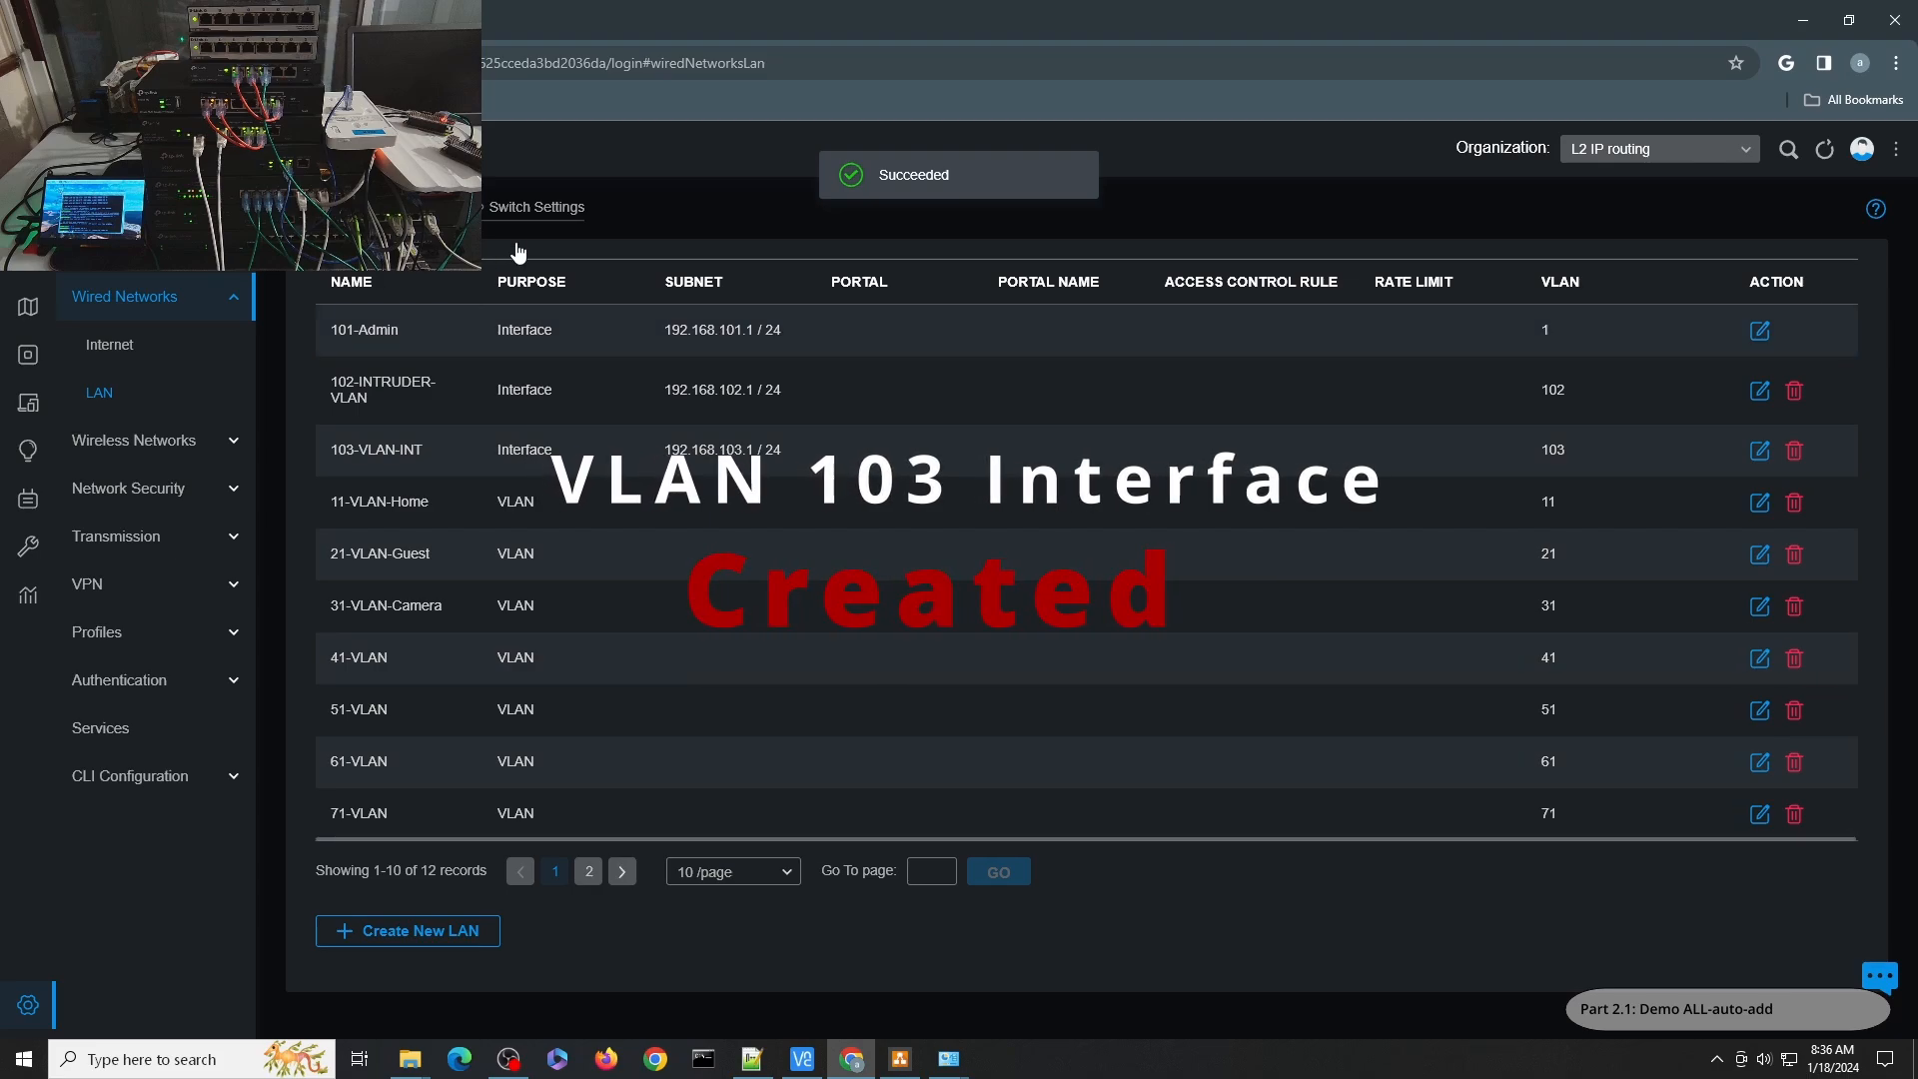
- Check the "All" port profile's tagged networks for VLAN 103 and return to the profile list
{"action": "left_click", "coordinate": [441, 208]}
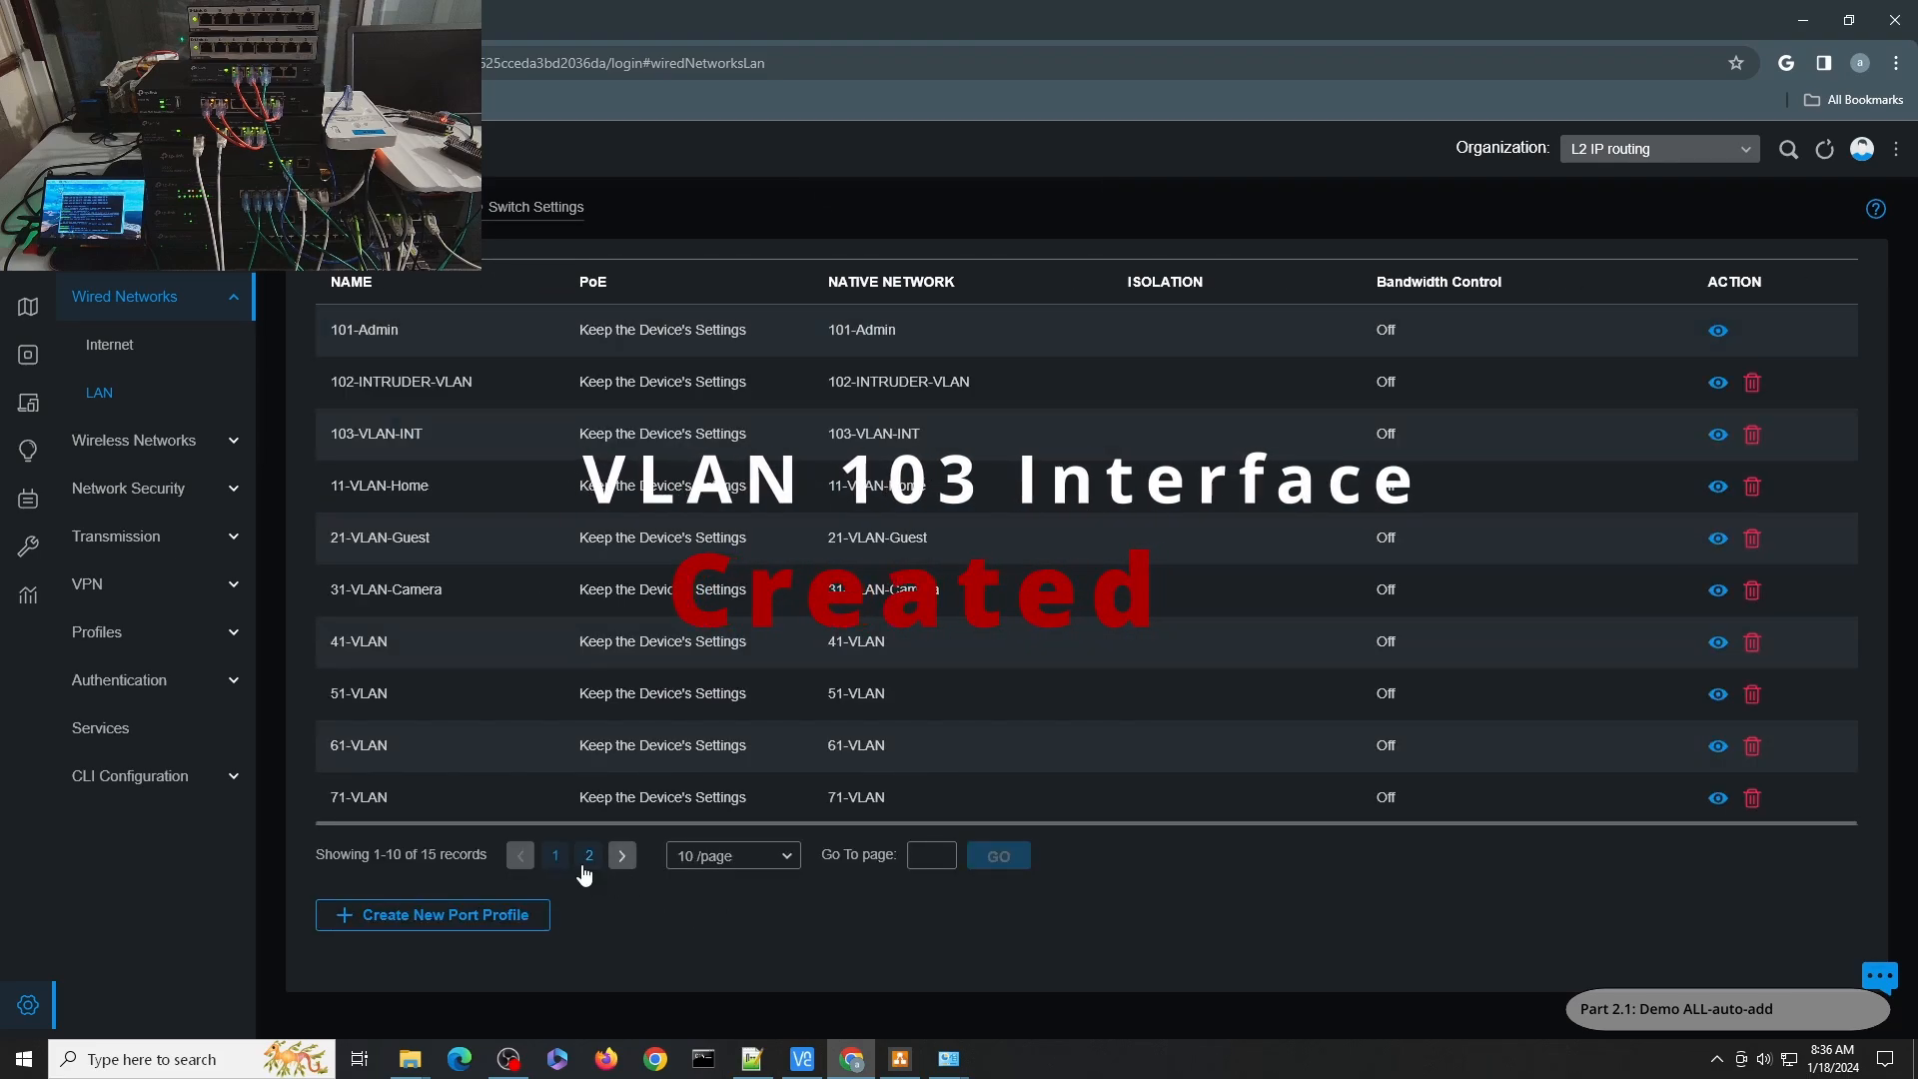
{"action": "left_click", "coordinate": [589, 856]}
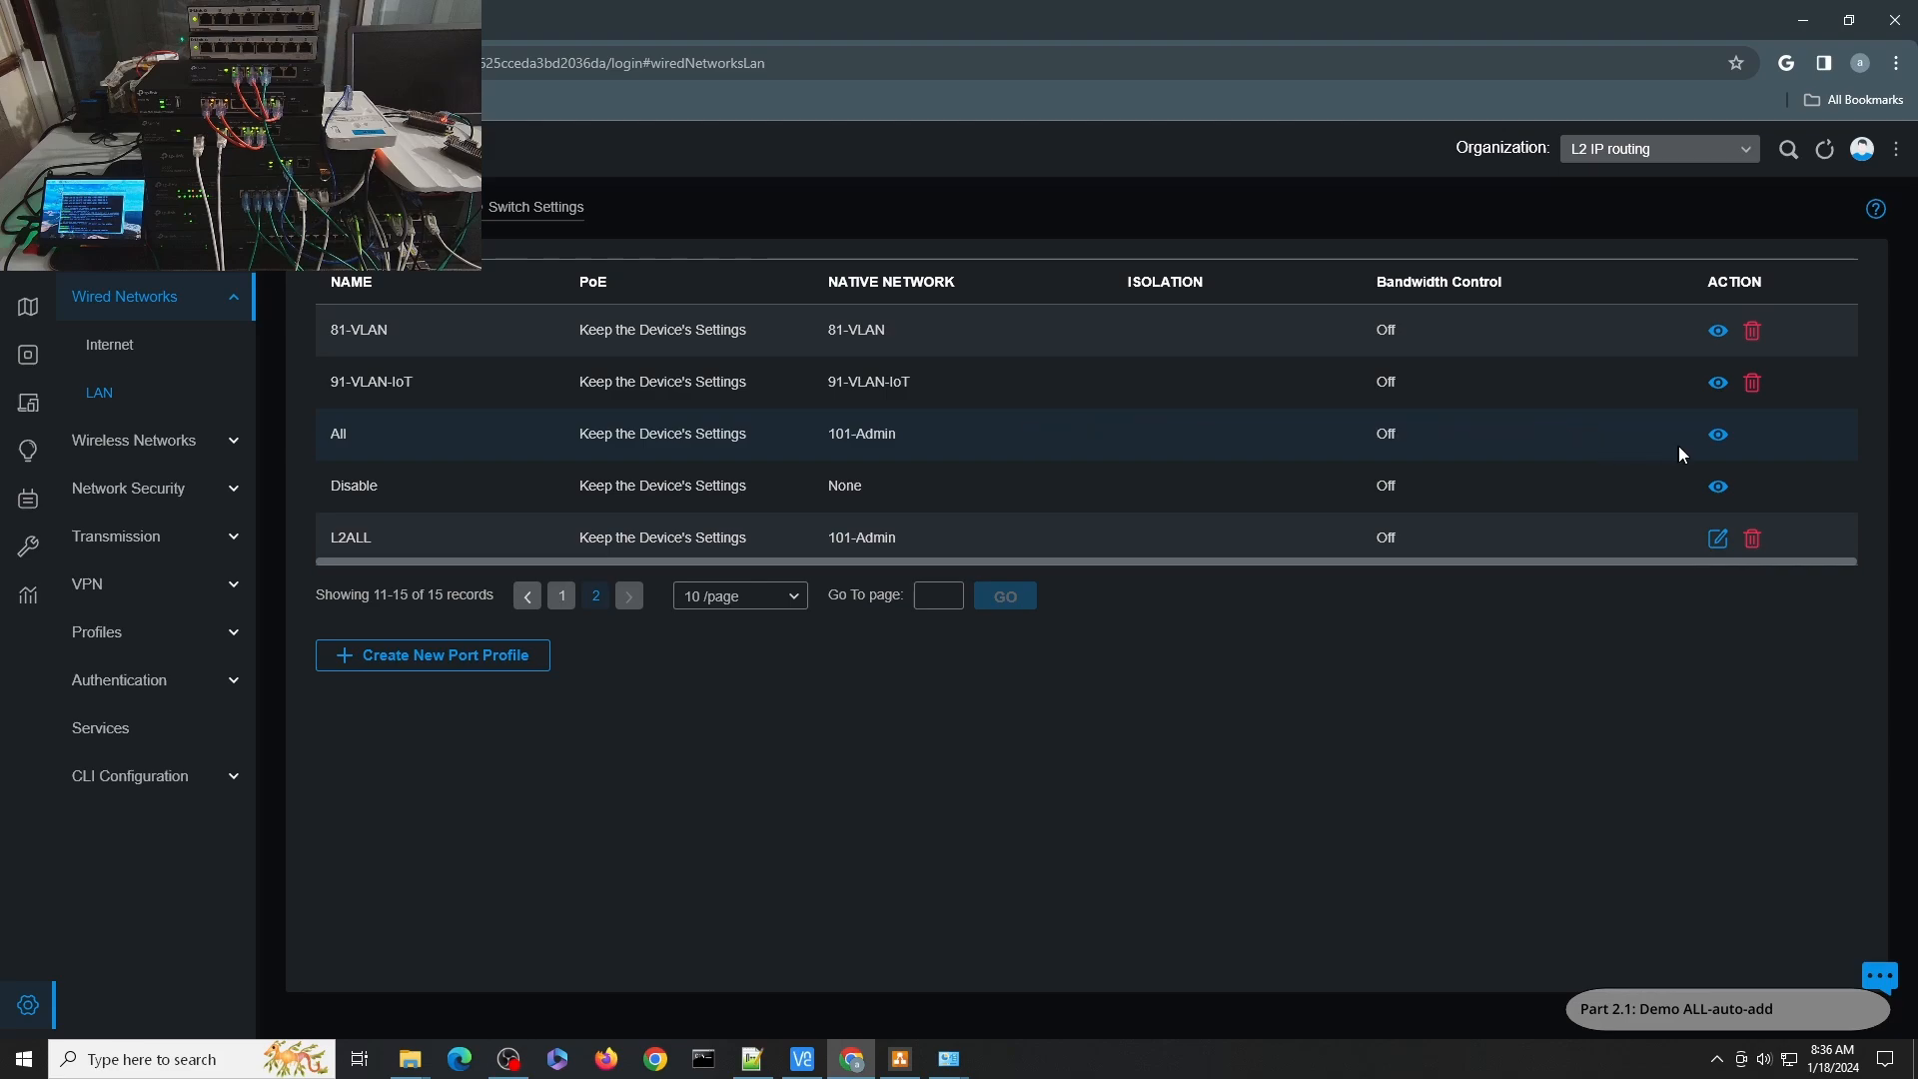
{"action": "left_click", "coordinate": [1718, 435]}
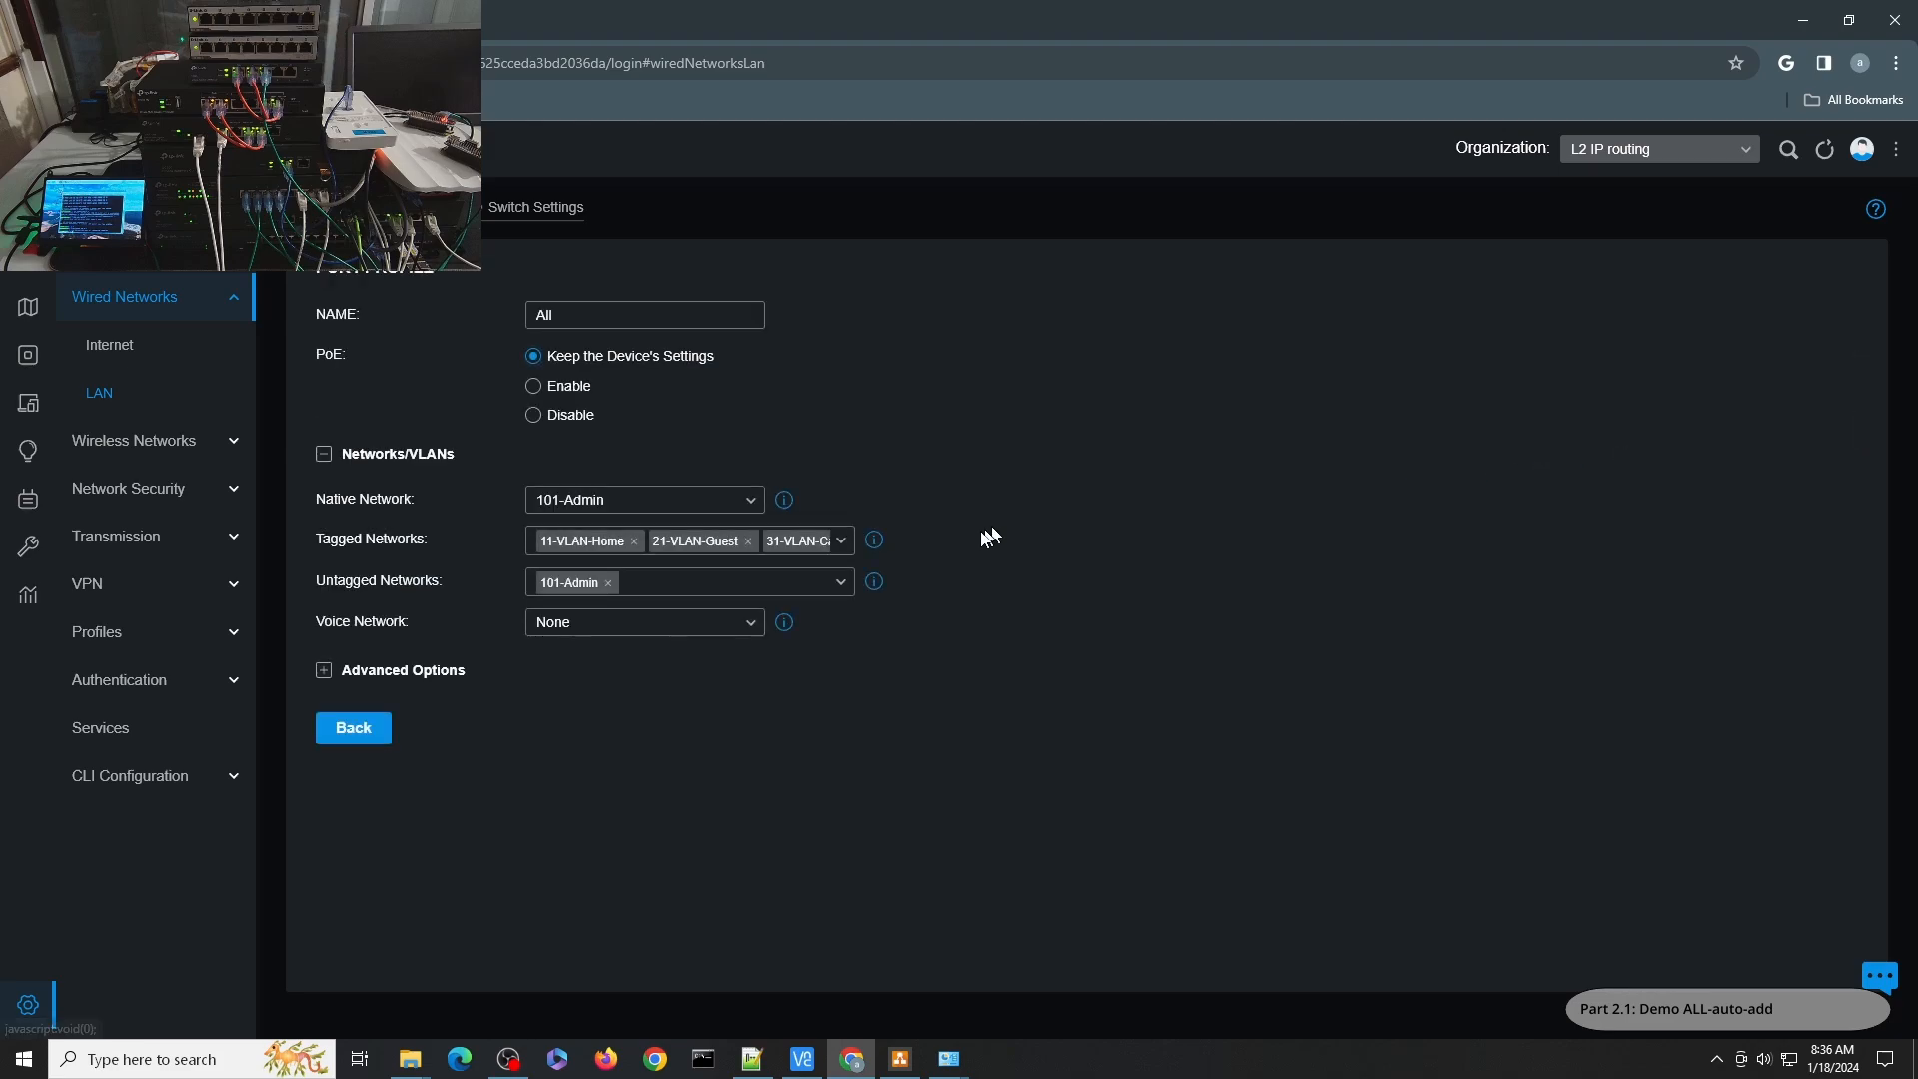
{"action": "left_click", "coordinate": [843, 541]}
{"action": "scroll", "coordinate": [813, 666], "scroll_direction": "down", "scroll_amount": 2}
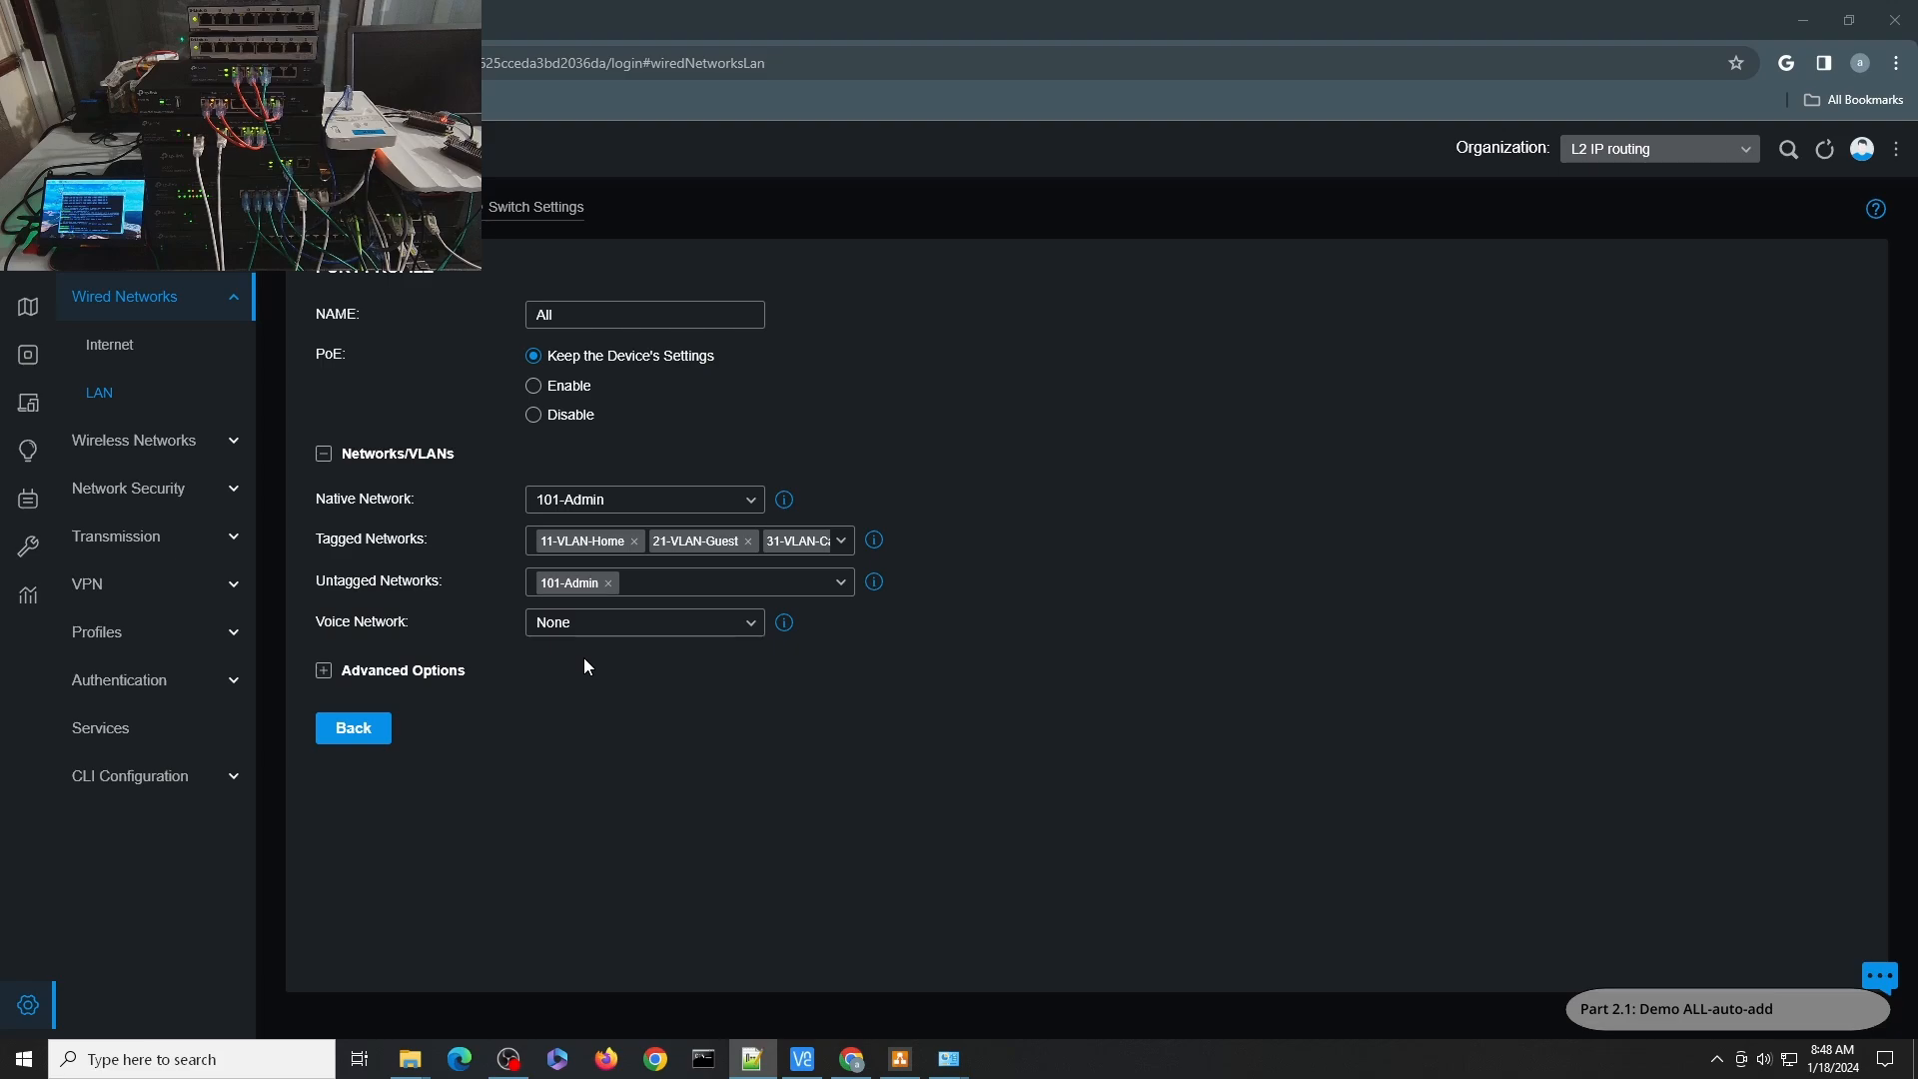
{"action": "left_click", "coordinate": [349, 725]}
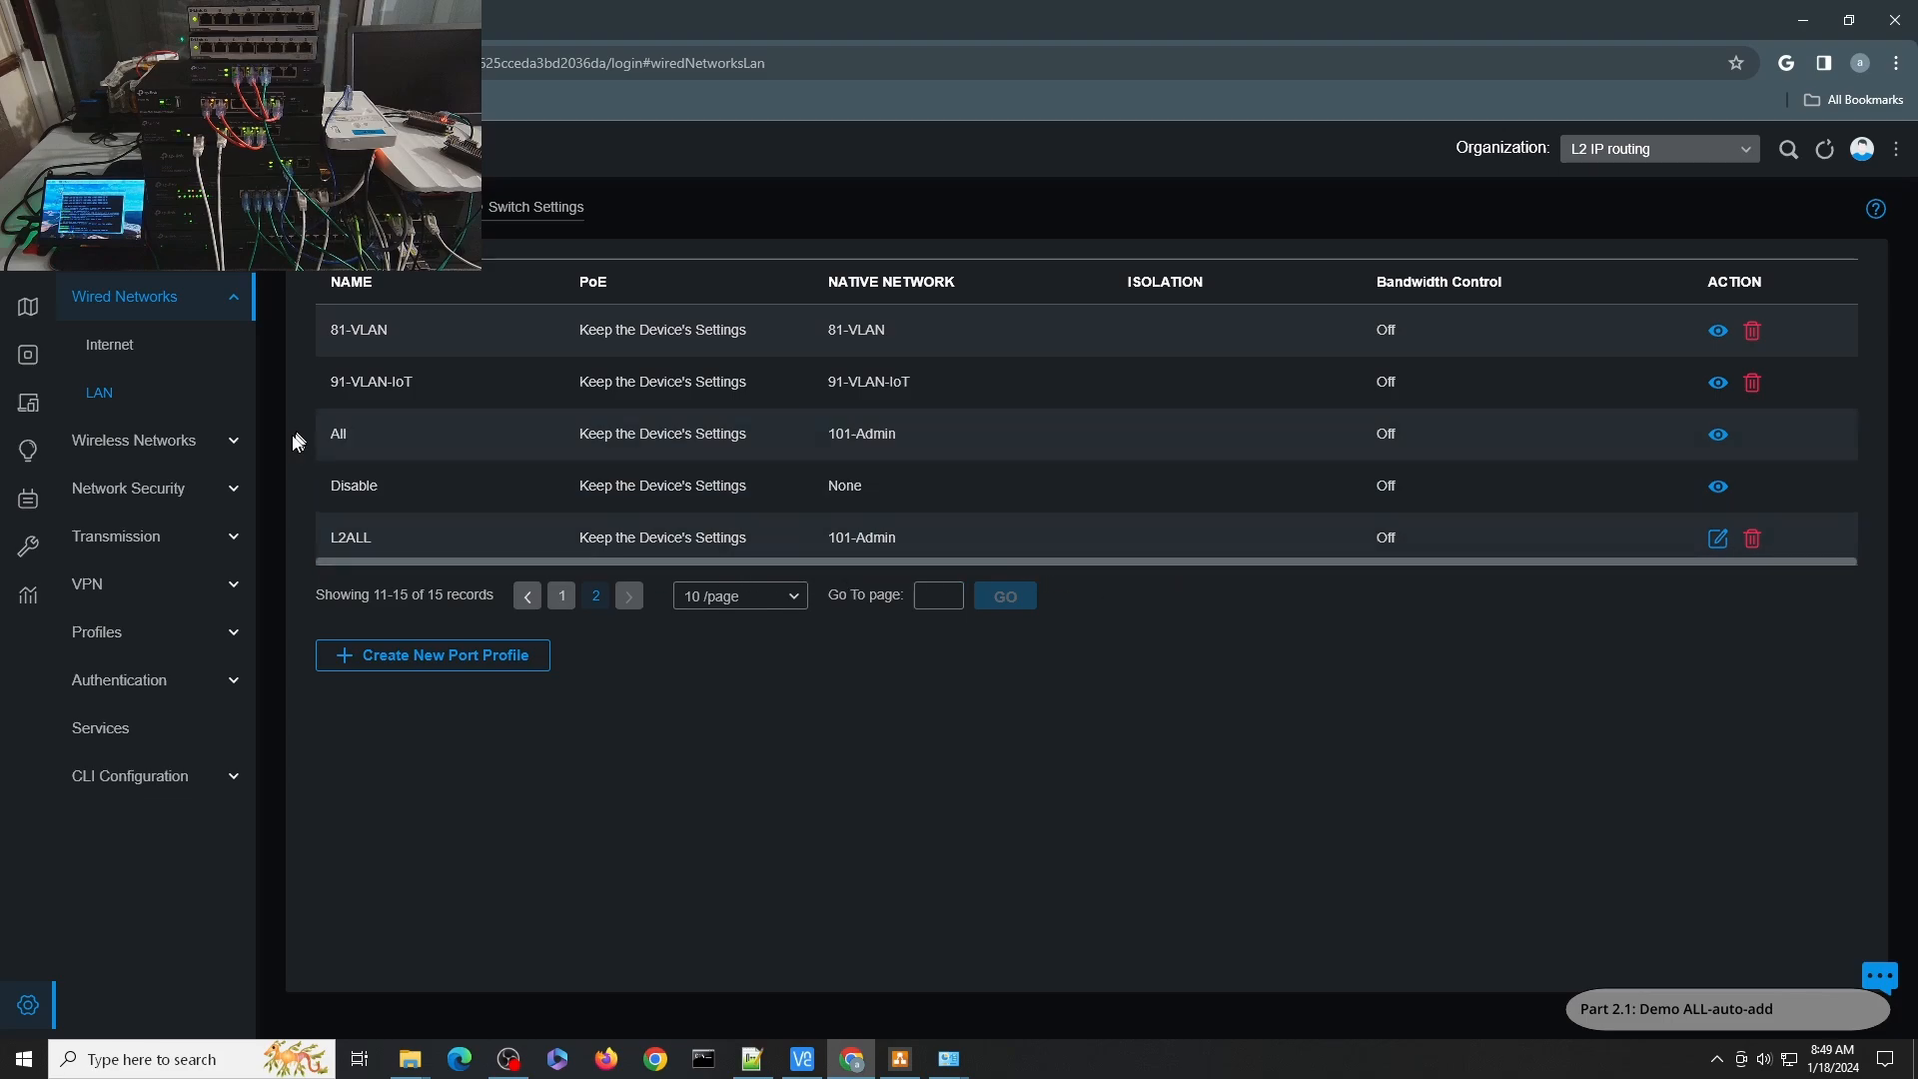
- Examine the L2ALL port profile's tagged networks for VLANs 102 and 103
{"action": "left_click", "coordinate": [1717, 538]}
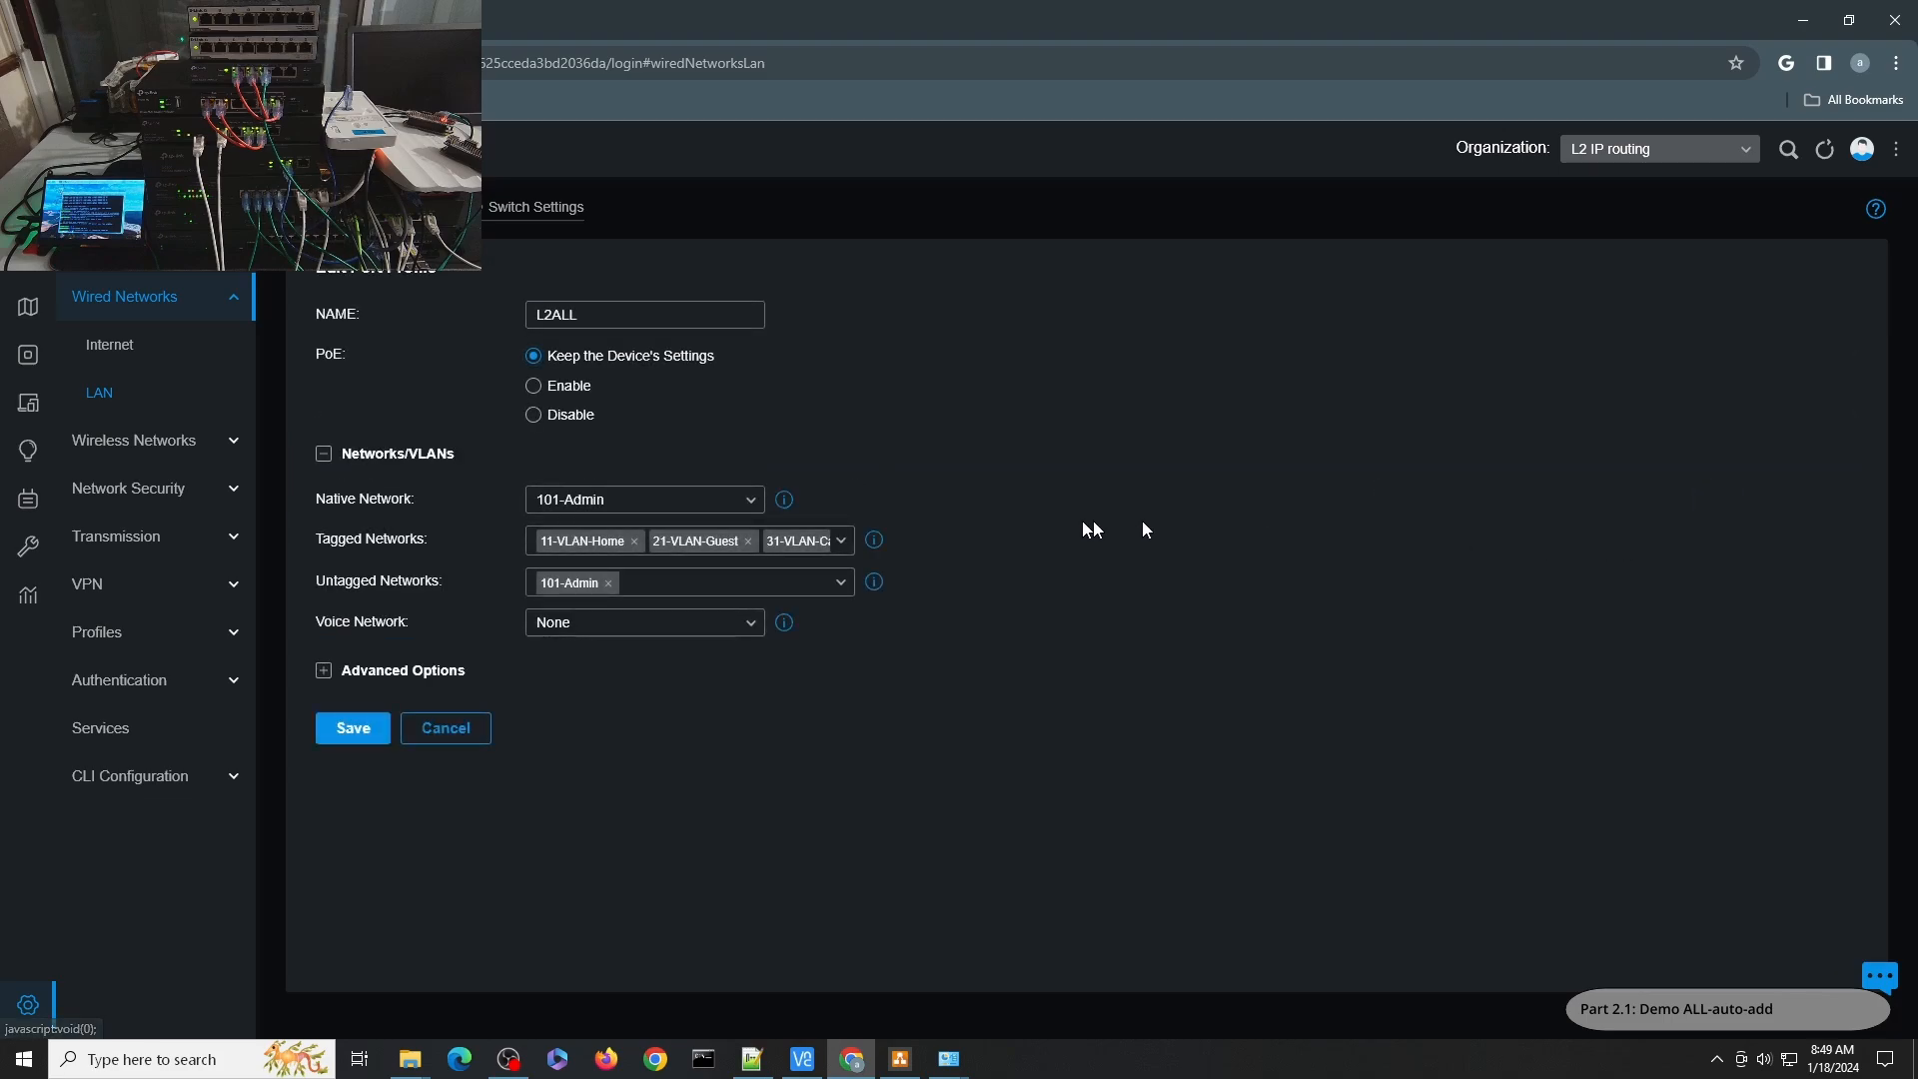
{"action": "left_click", "coordinate": [847, 544]}
{"action": "scroll", "coordinate": [749, 633], "scroll_direction": "down", "scroll_amount": 4}
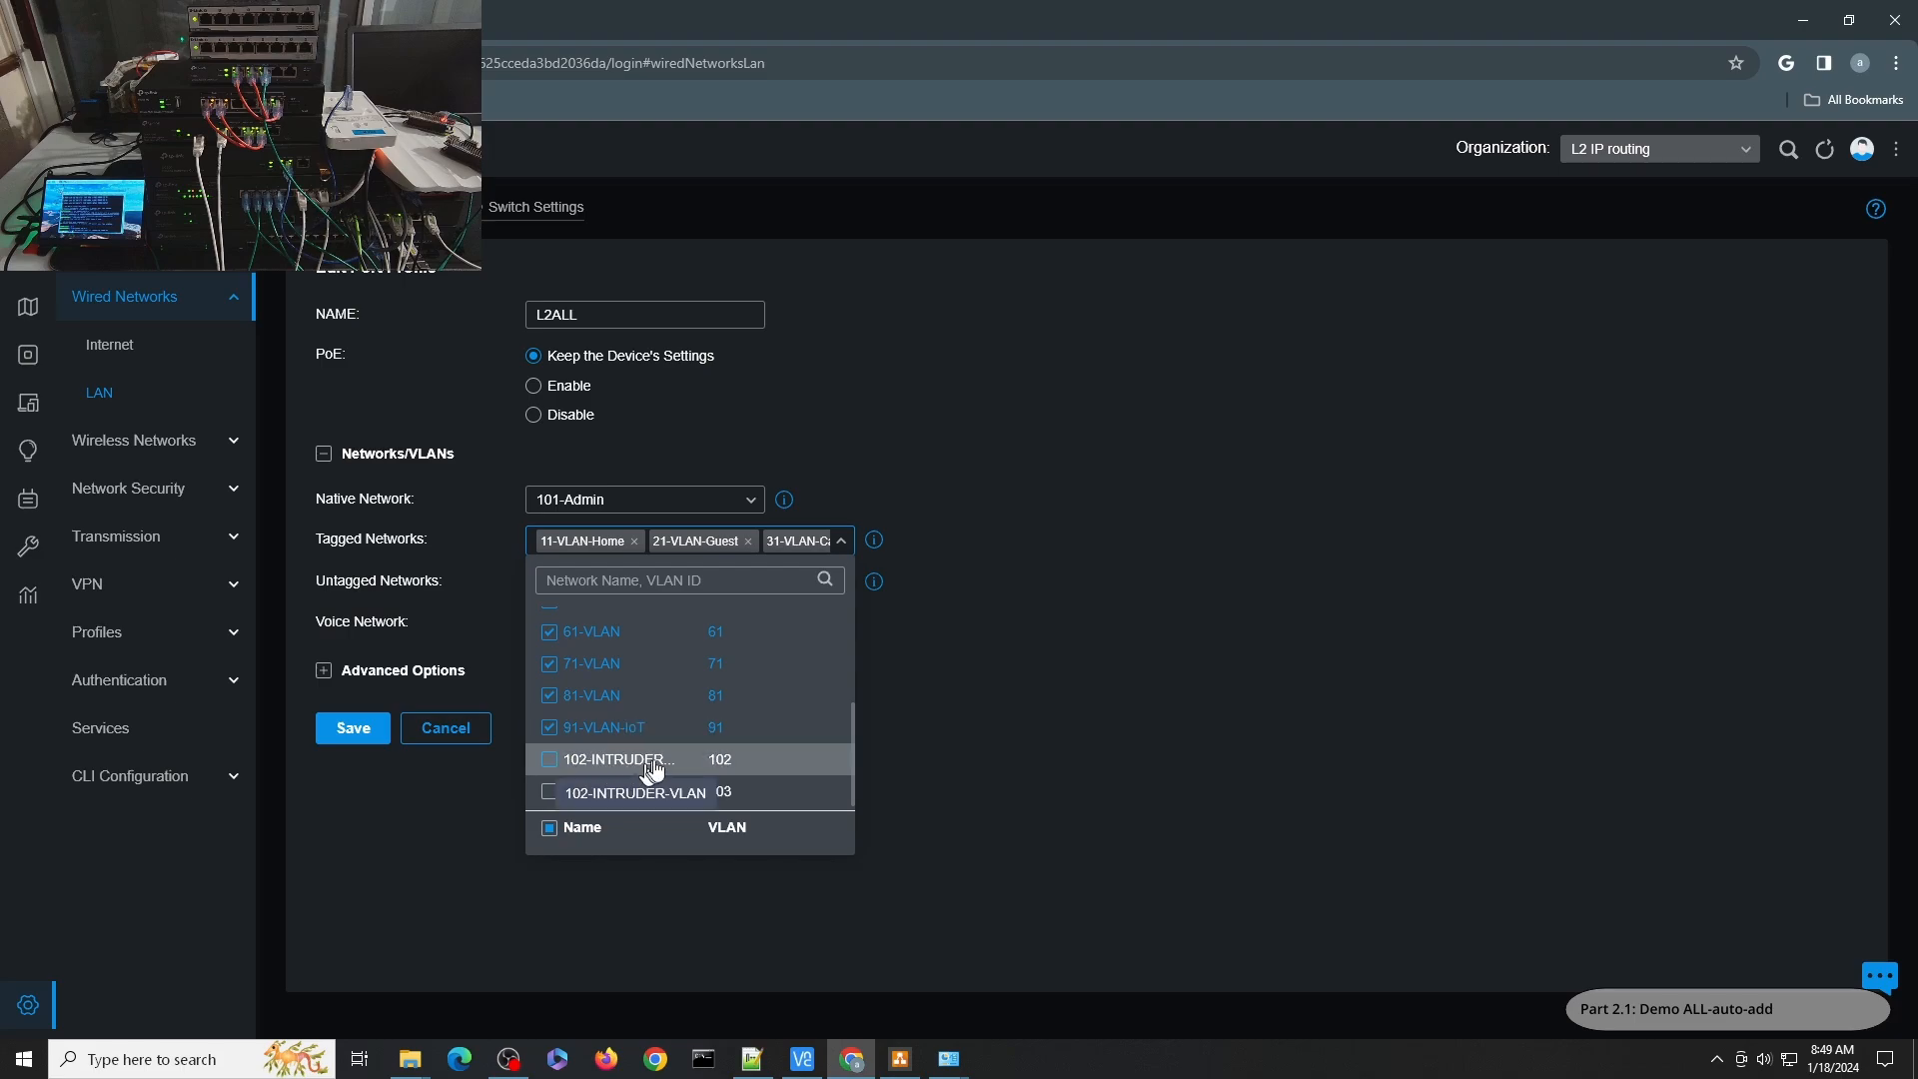
{"action": "scroll", "coordinate": [603, 765], "scroll_direction": "down", "scroll_amount": 2}
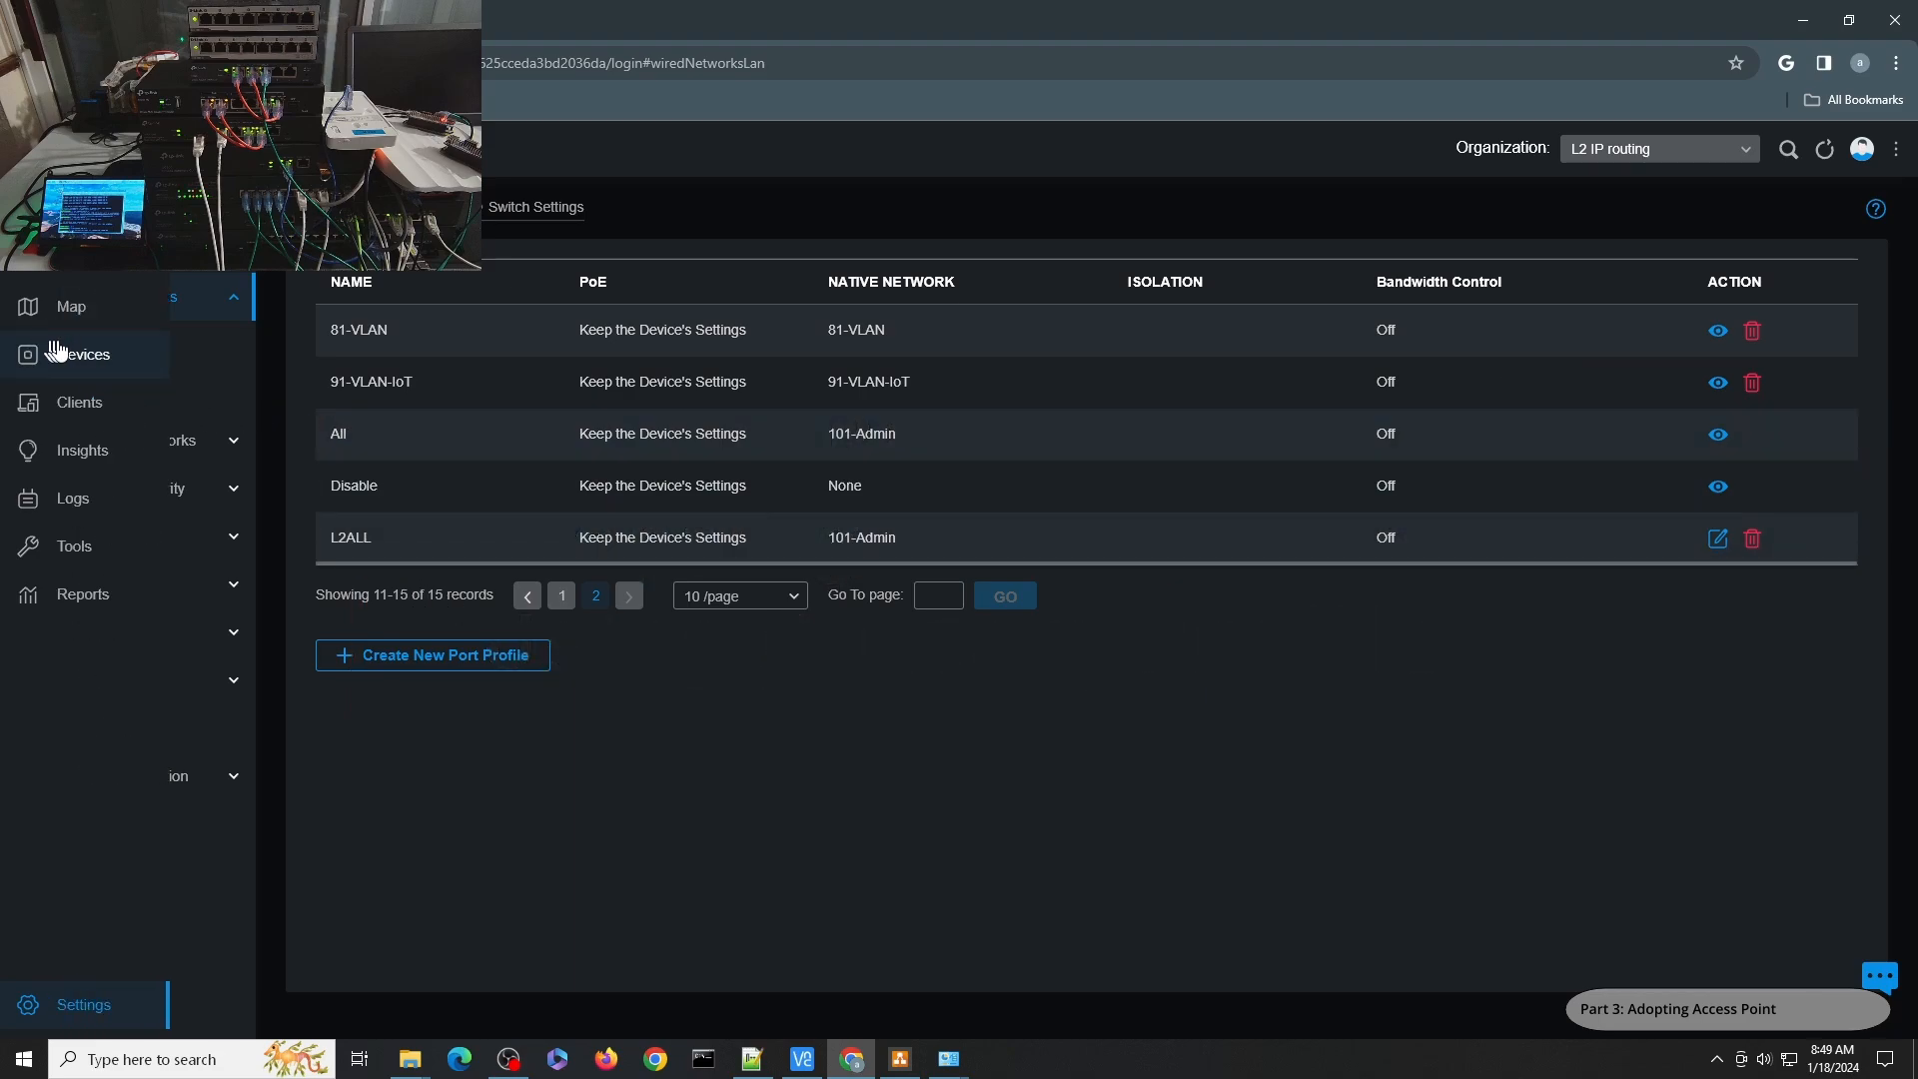
- Inspect the port profiles and status of the SG-2210MP-RT switch in the device list
{"action": "left_click", "coordinate": [55, 352]}
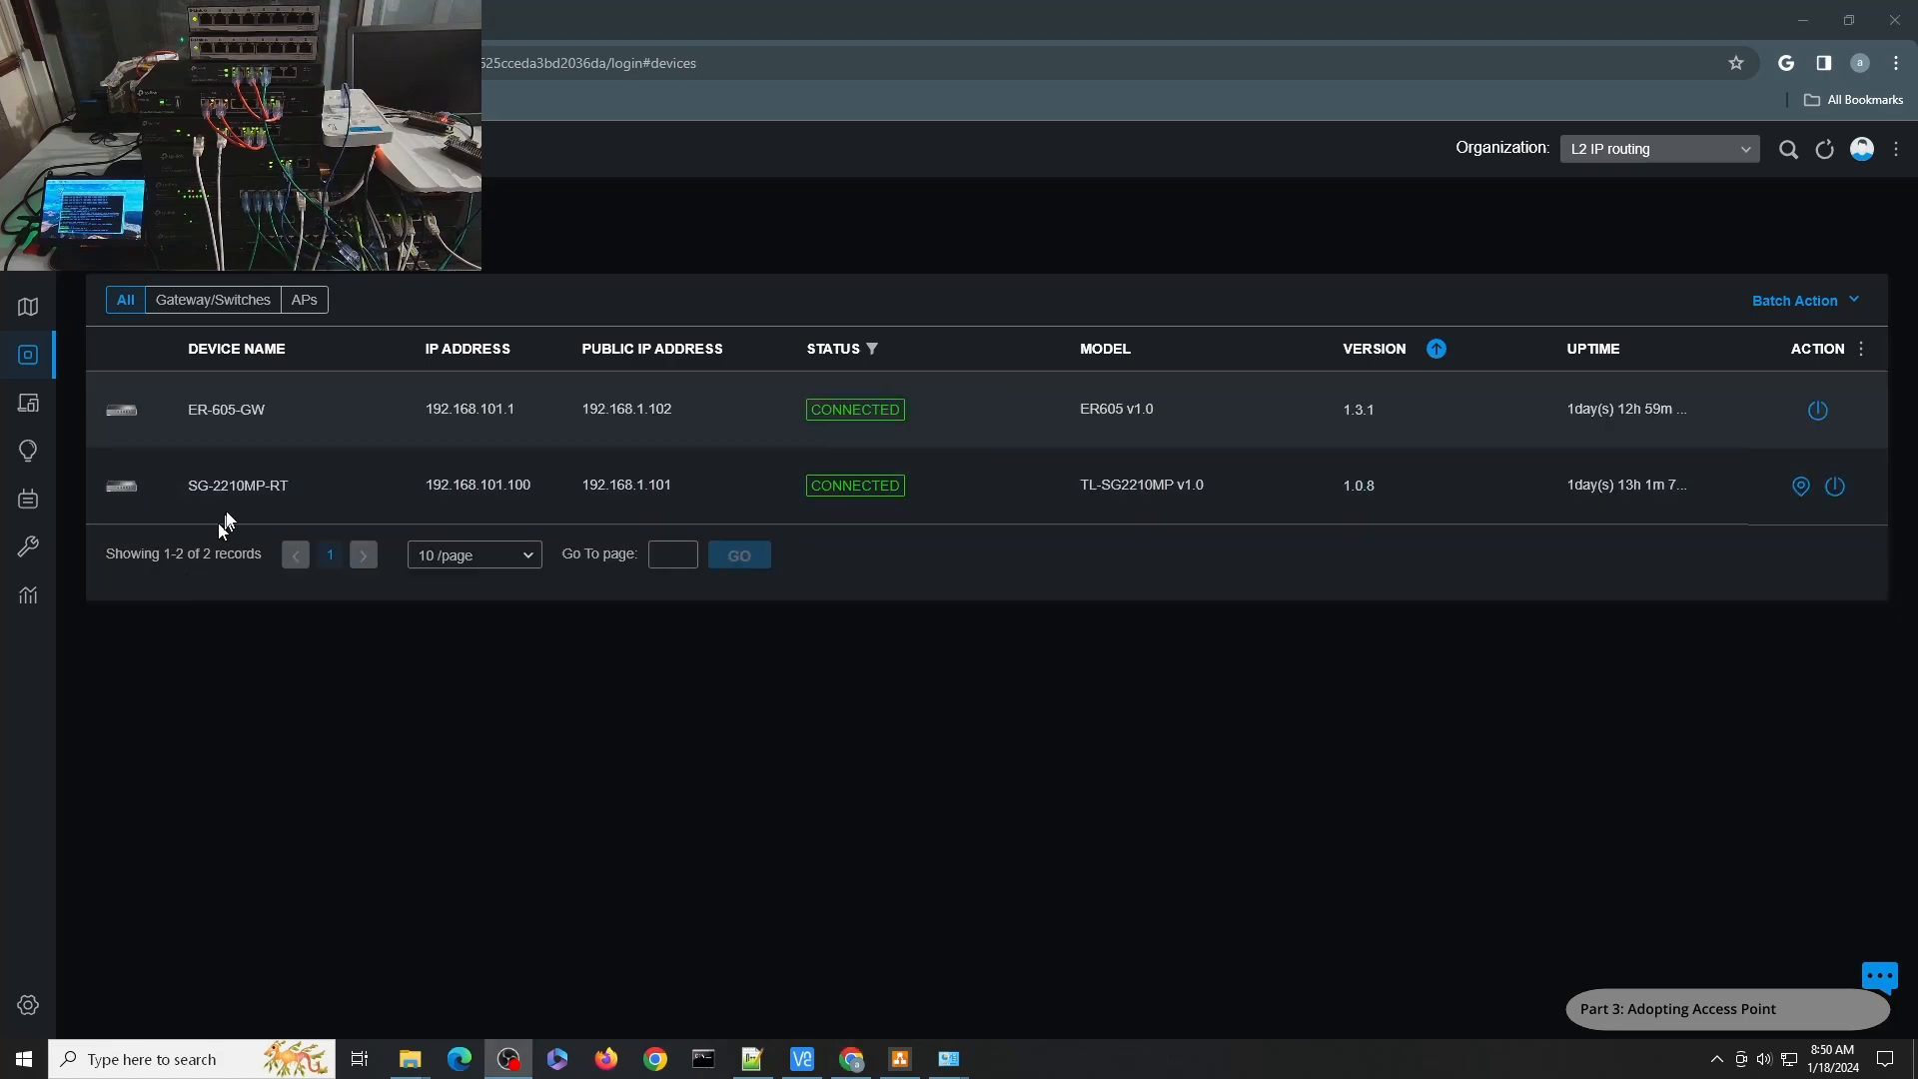
{"action": "left_click", "coordinate": [243, 496]}
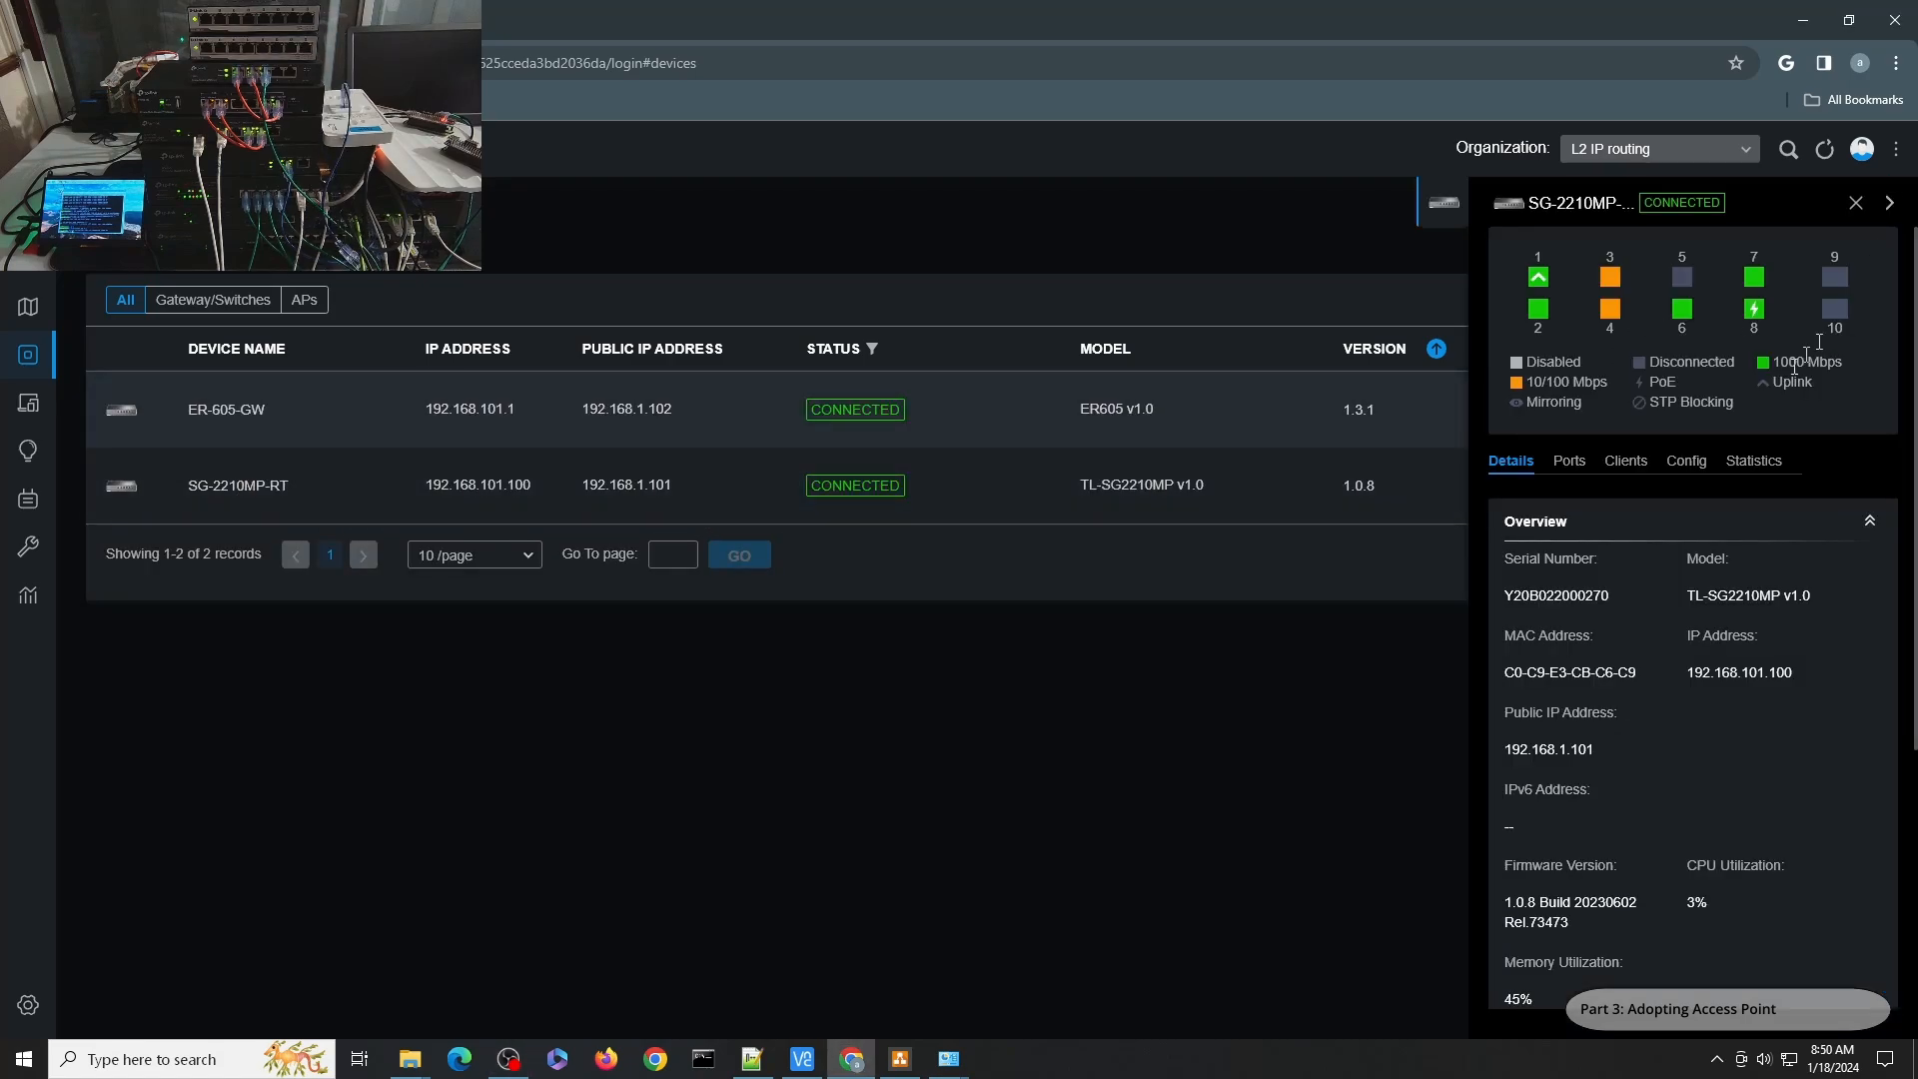
{"action": "left_click", "coordinate": [1571, 463]}
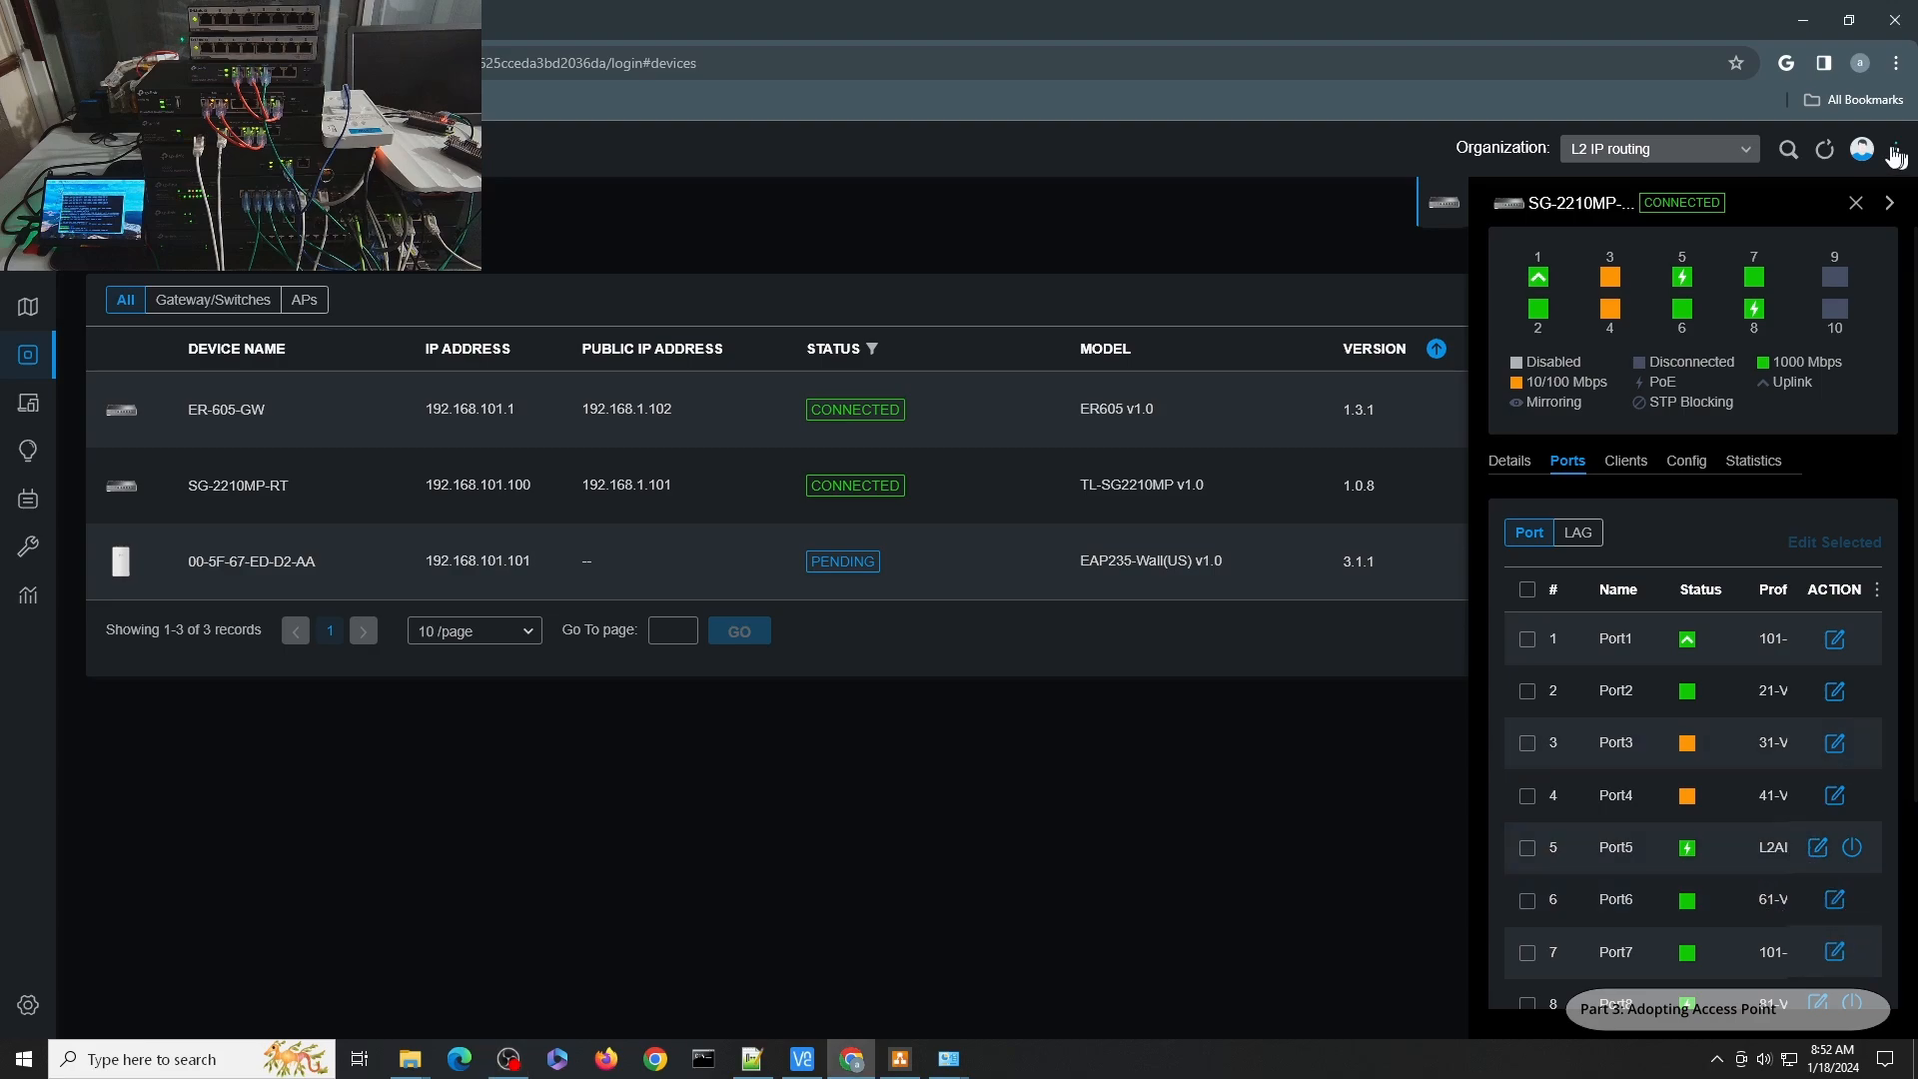
- Close the switch details, adopt the pending EAP235-Wall access point and refresh the device list
{"action": "left_click", "coordinate": [1855, 206]}
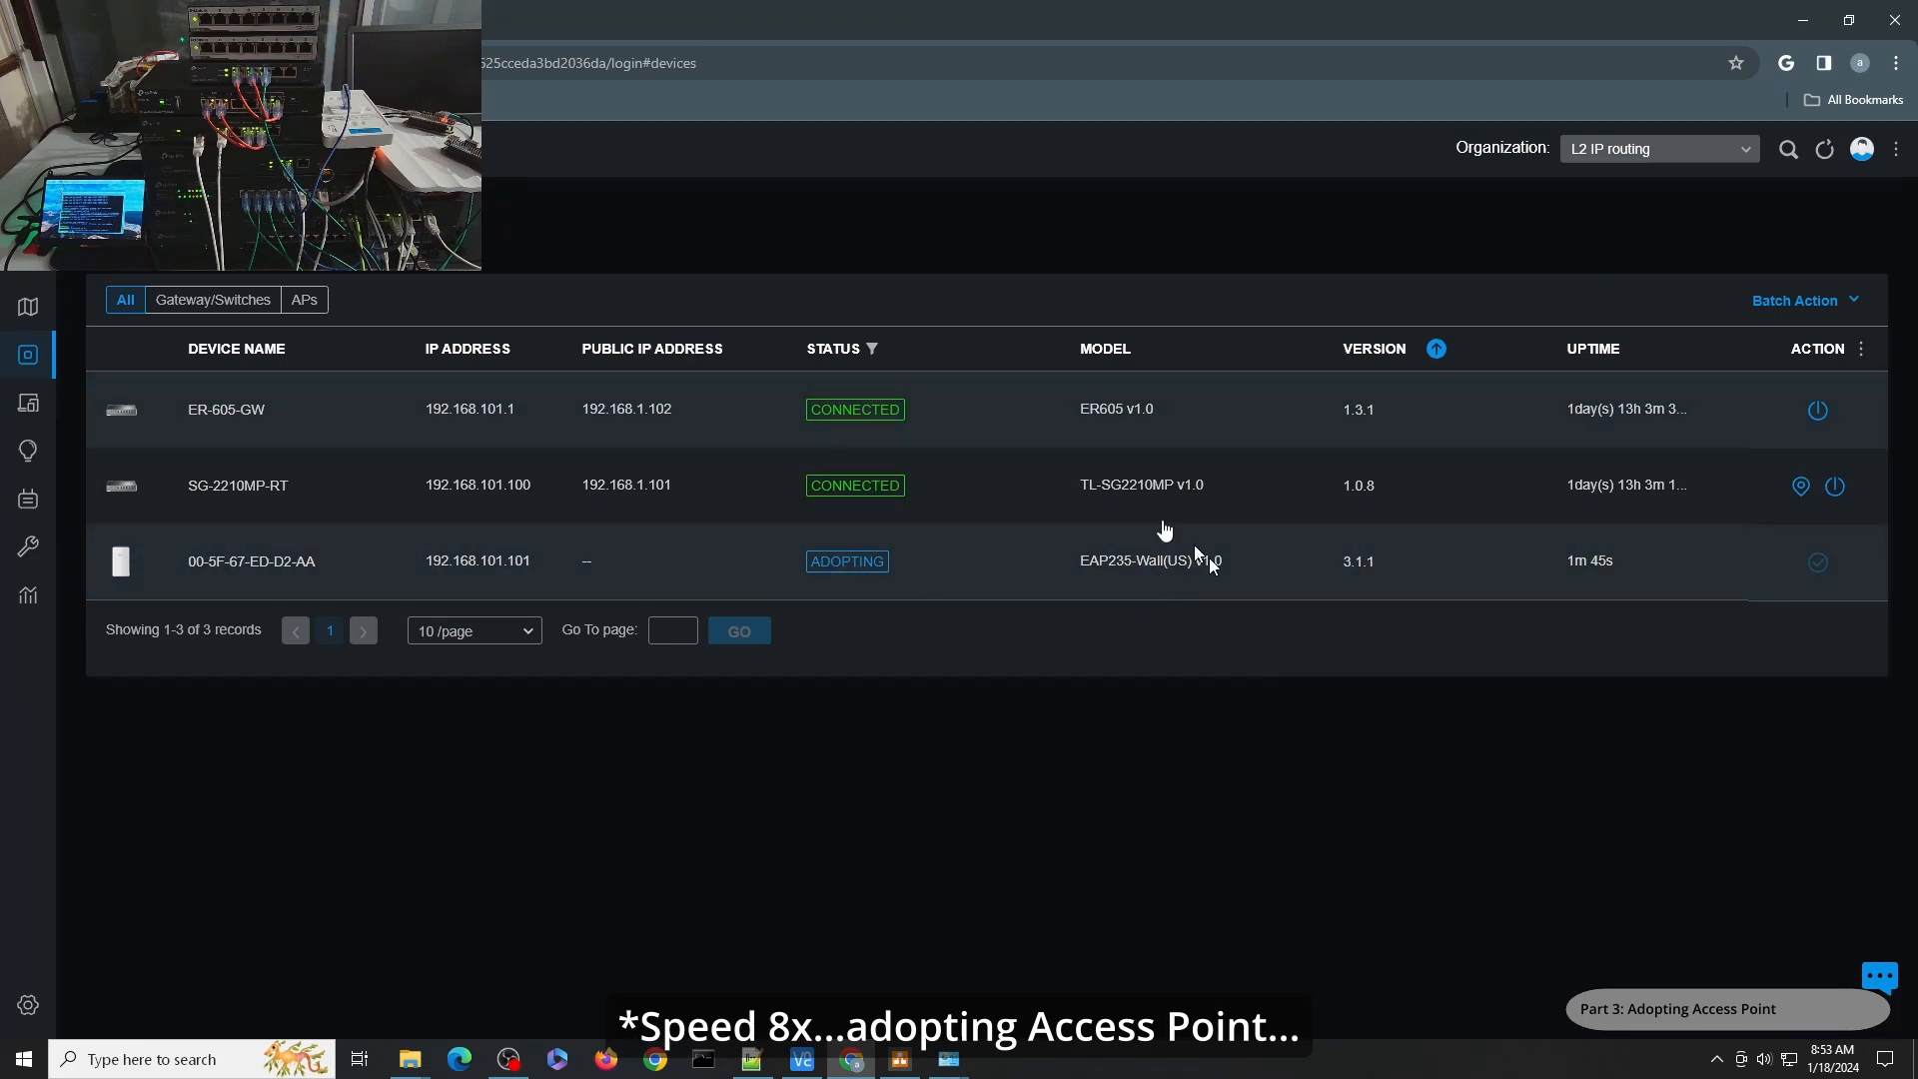
{"action": "left_click", "coordinate": [1825, 152]}
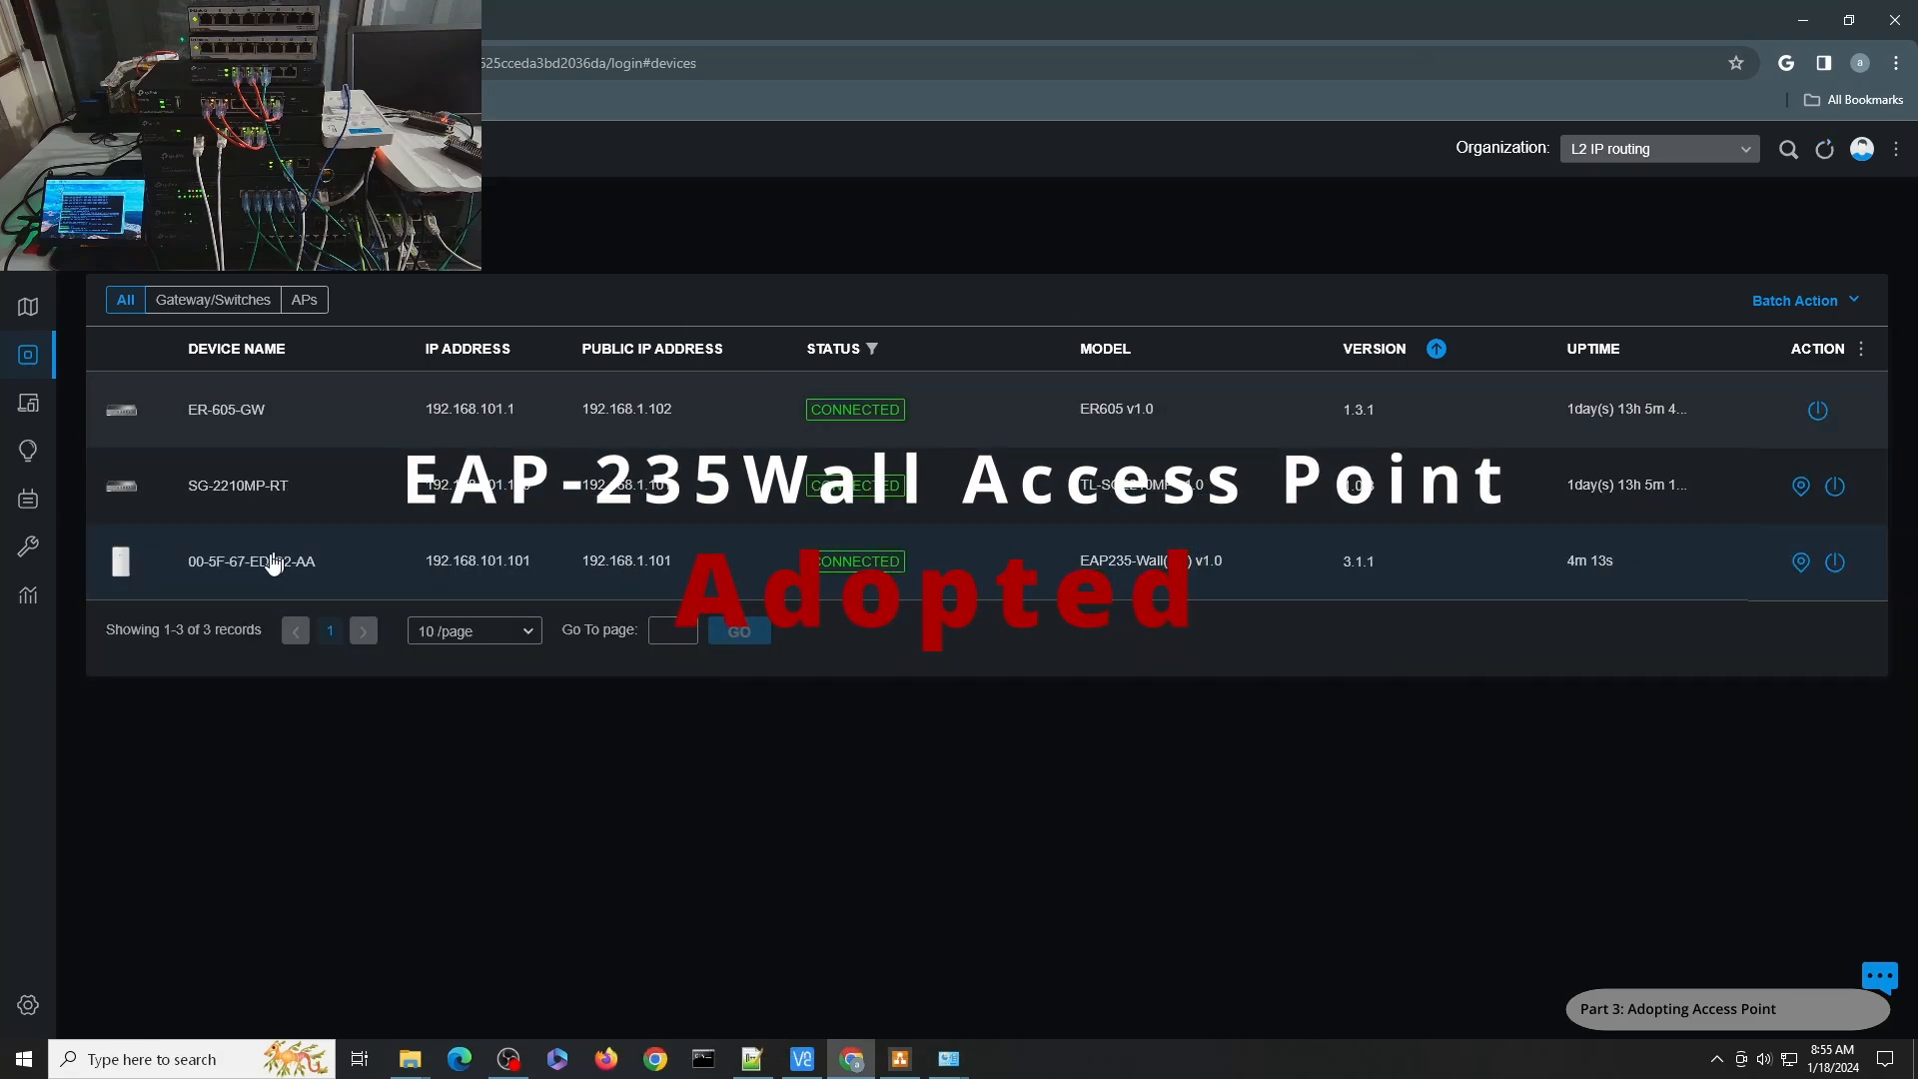
- Rename the adopted EAP235-Wall access point to EAP-235-APW and close its details
{"action": "left_click", "coordinate": [634, 557]}
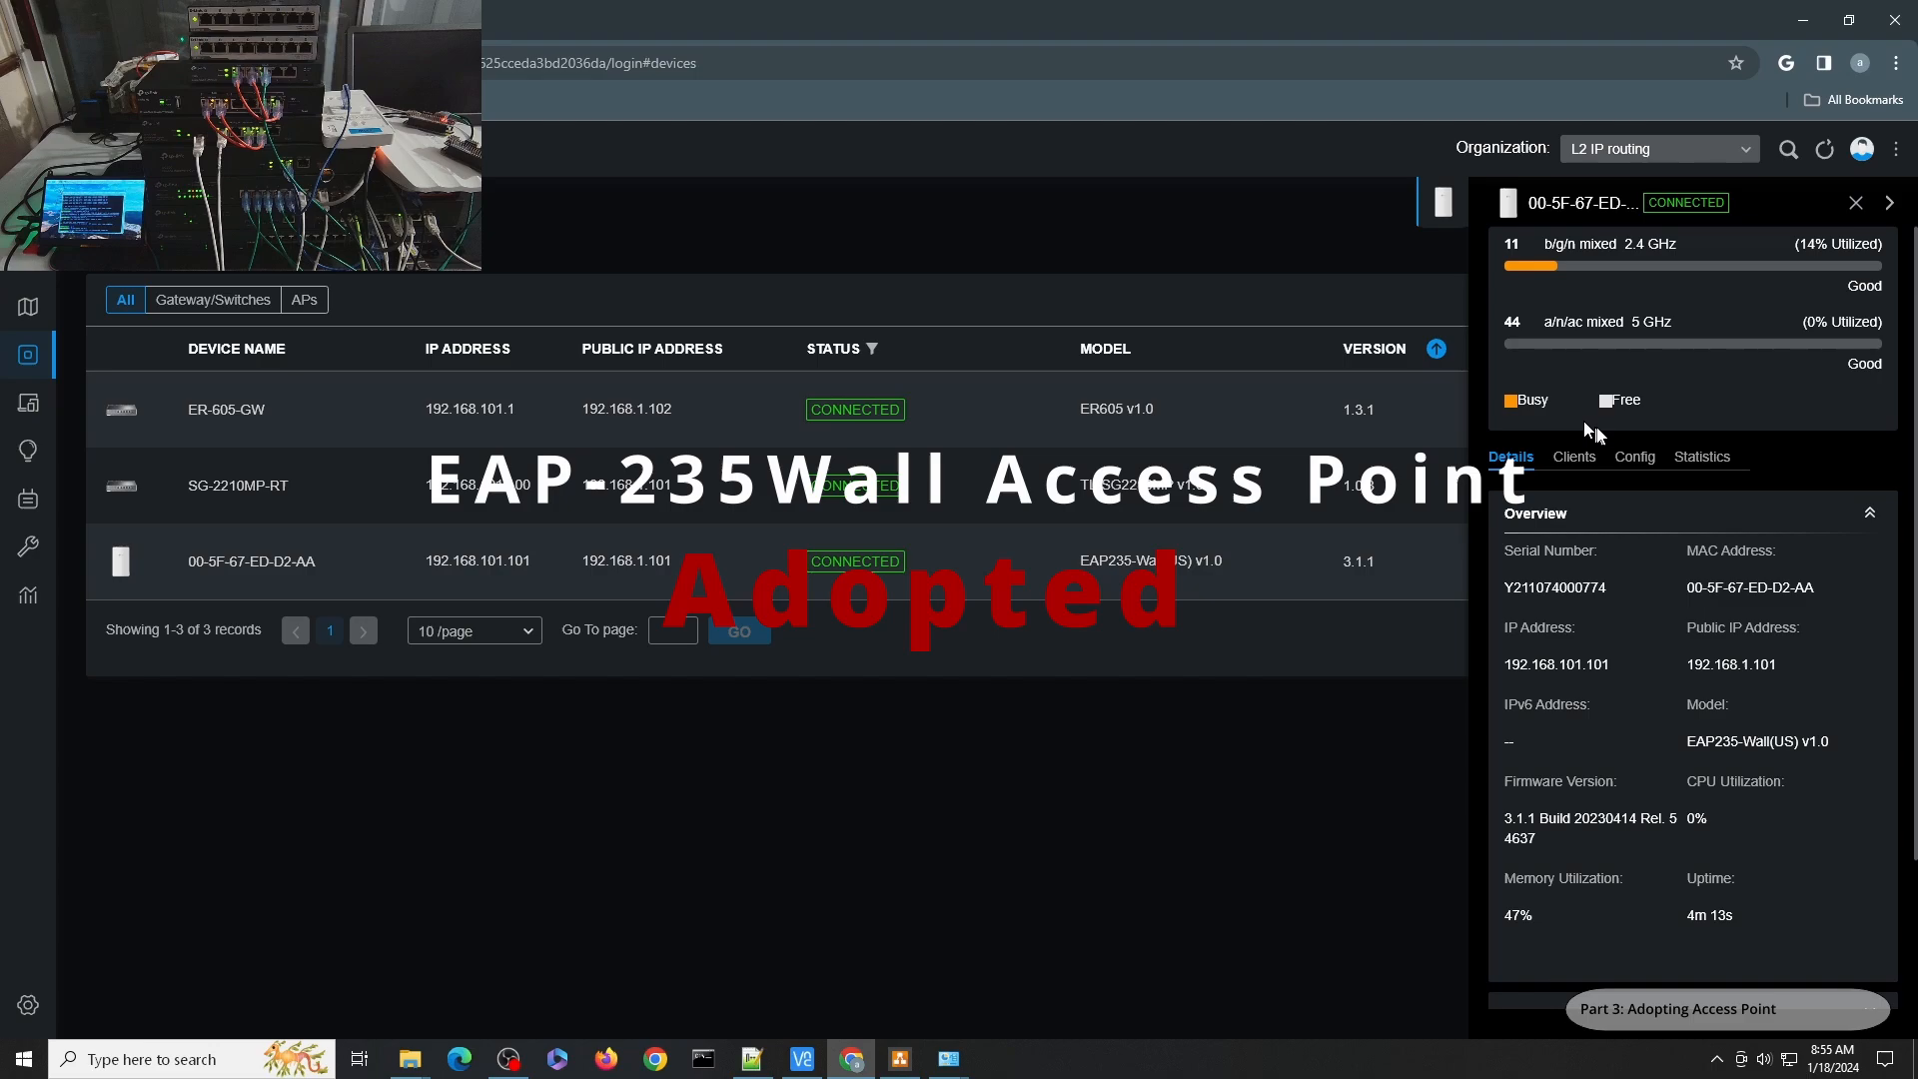
{"action": "left_click", "coordinate": [1643, 459]}
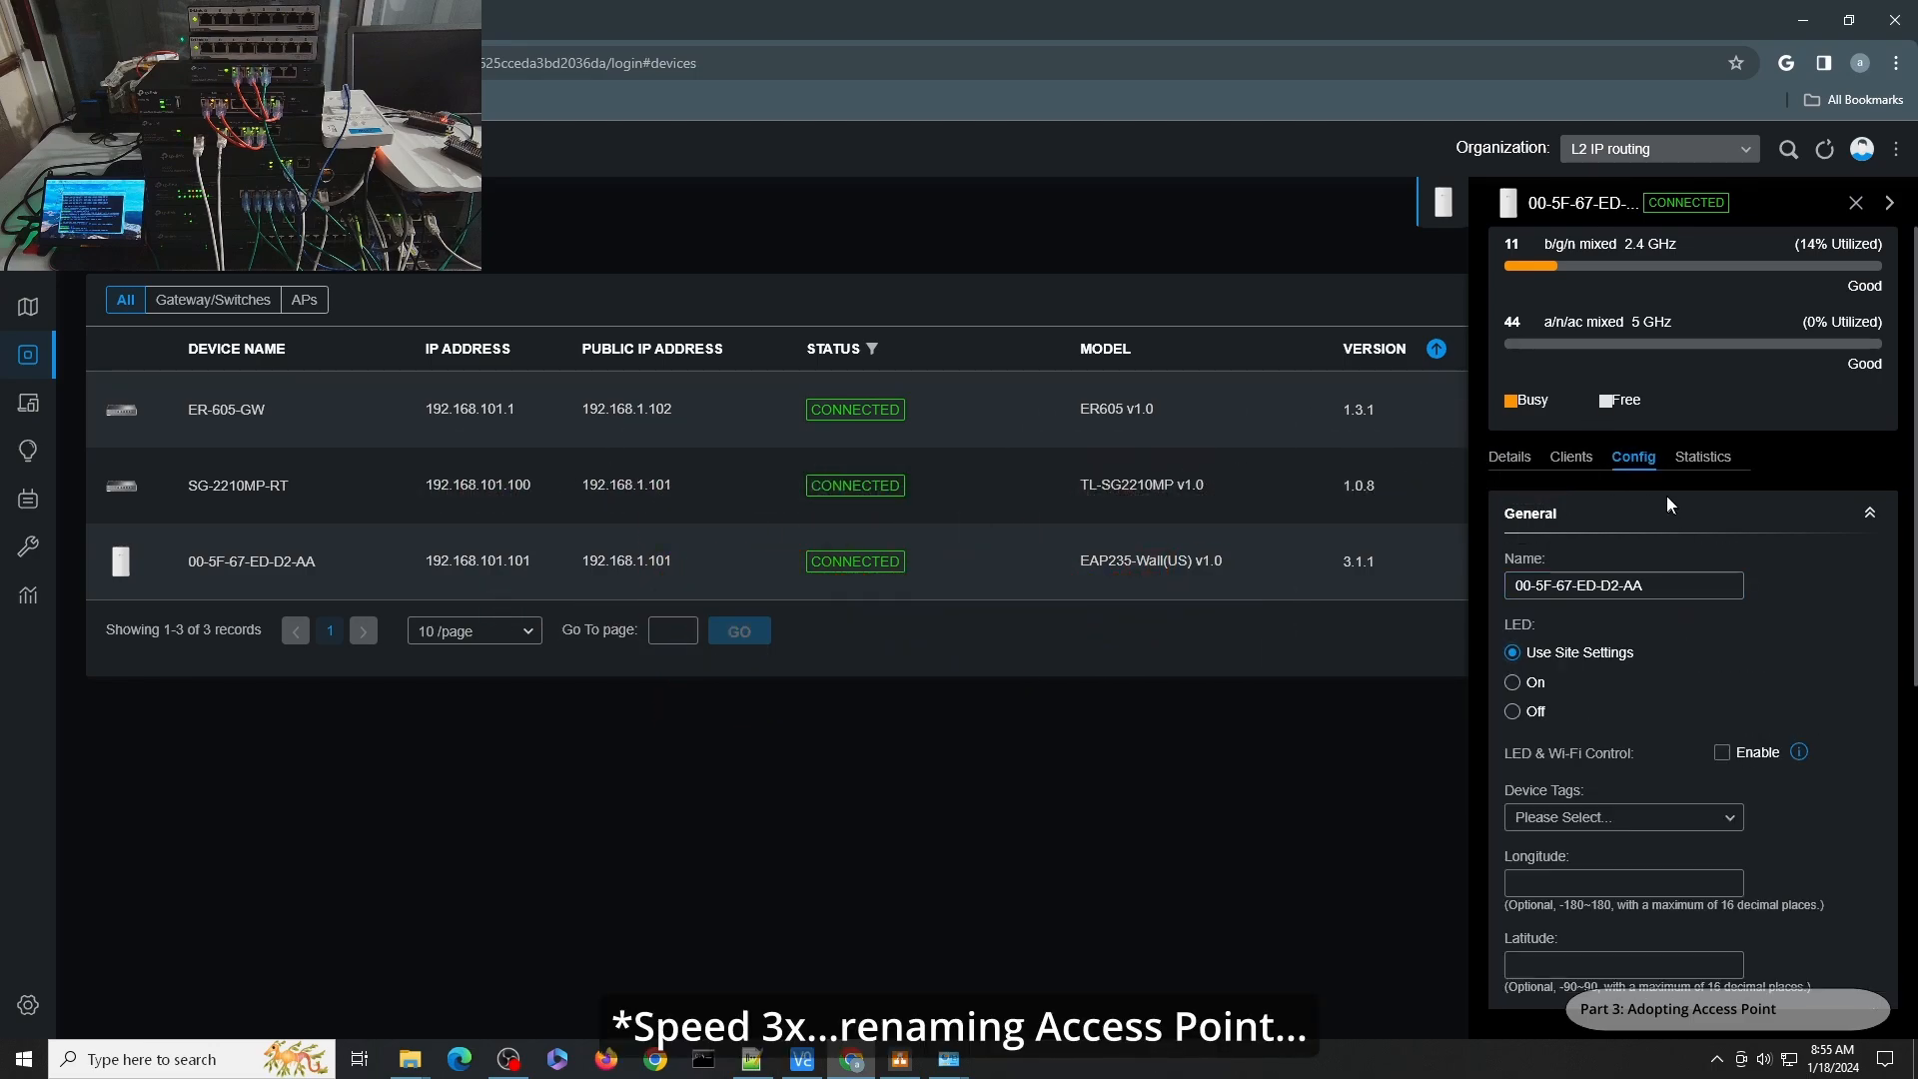
{"action": "triple_click", "coordinate": [1638, 586]}
{"action": "type", "text": "EAP-235-"}
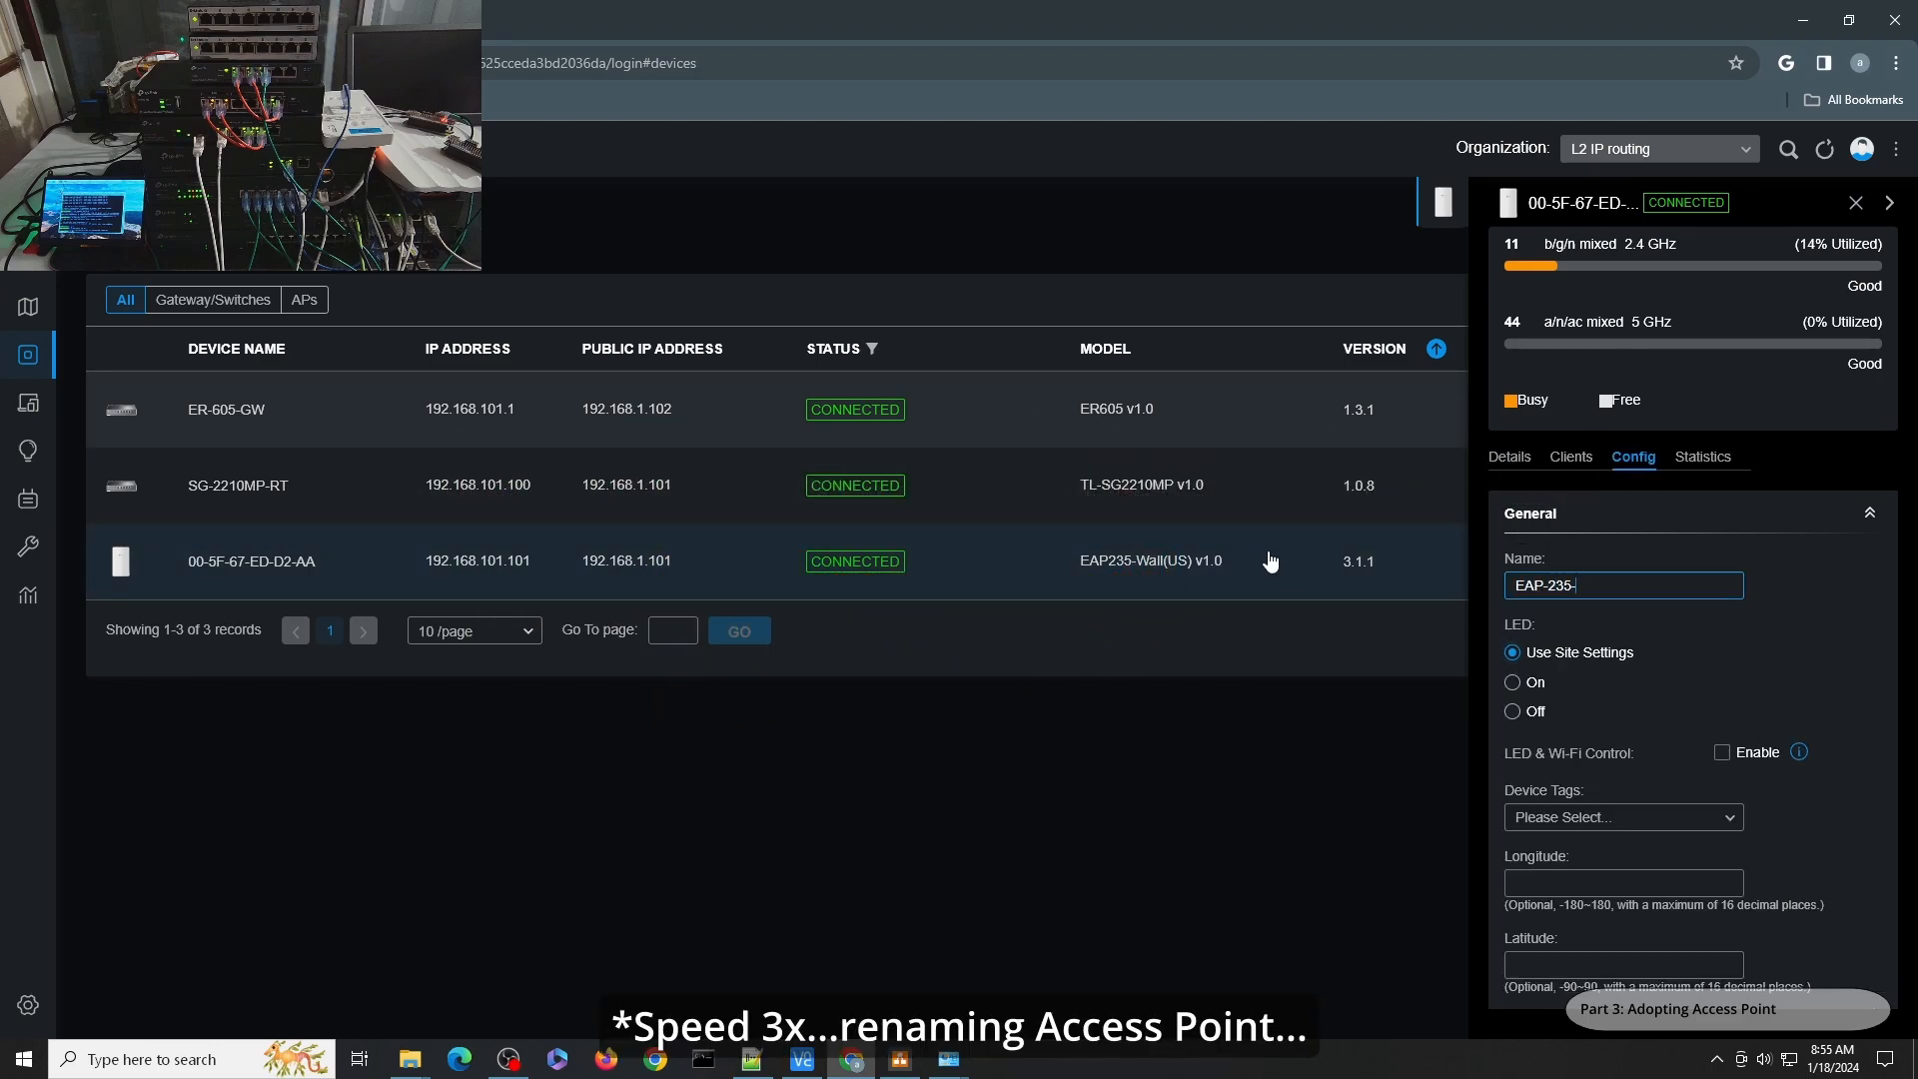
{"action": "type", "text": "APW"}
{"action": "scroll", "coordinate": [1752, 710], "scroll_direction": "down", "scroll_amount": 5}
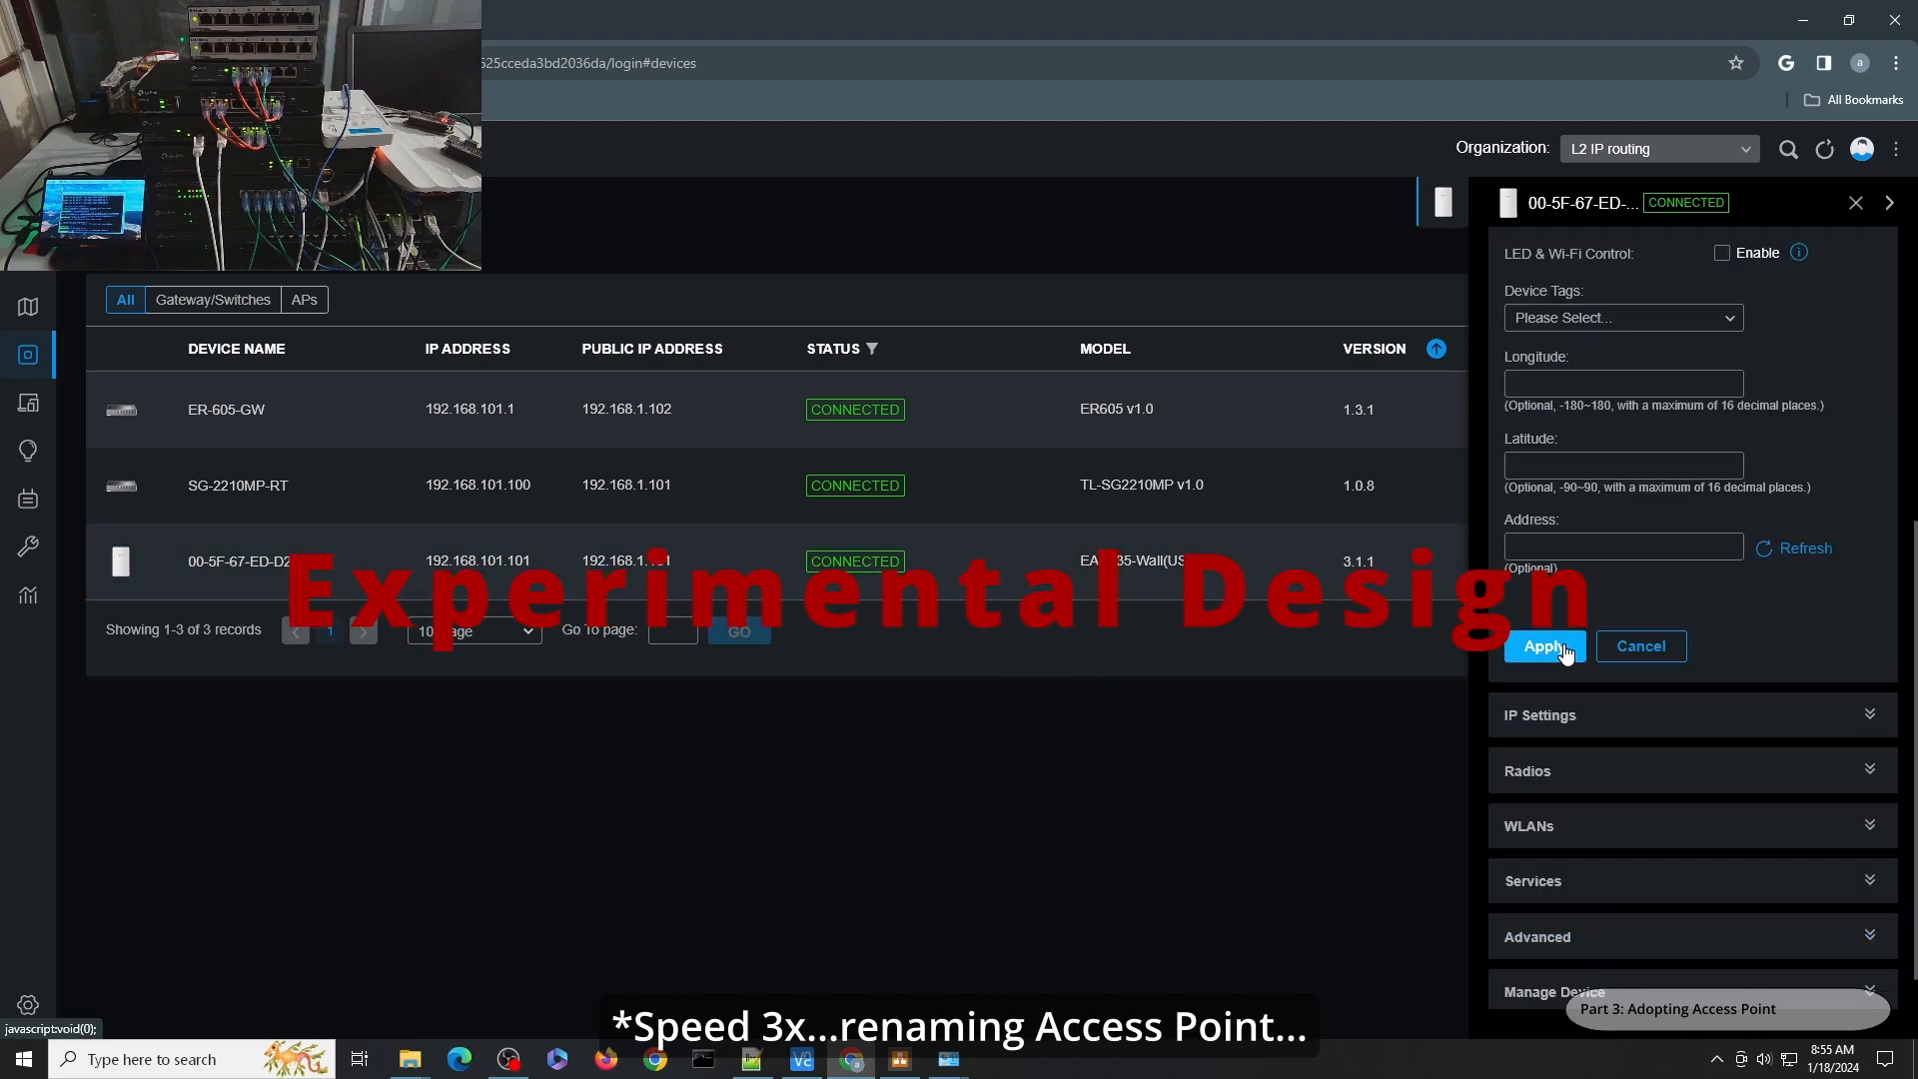
{"action": "left_click", "coordinate": [1544, 646]}
{"action": "scroll", "coordinate": [1878, 235], "scroll_direction": "up", "scroll_amount": 1}
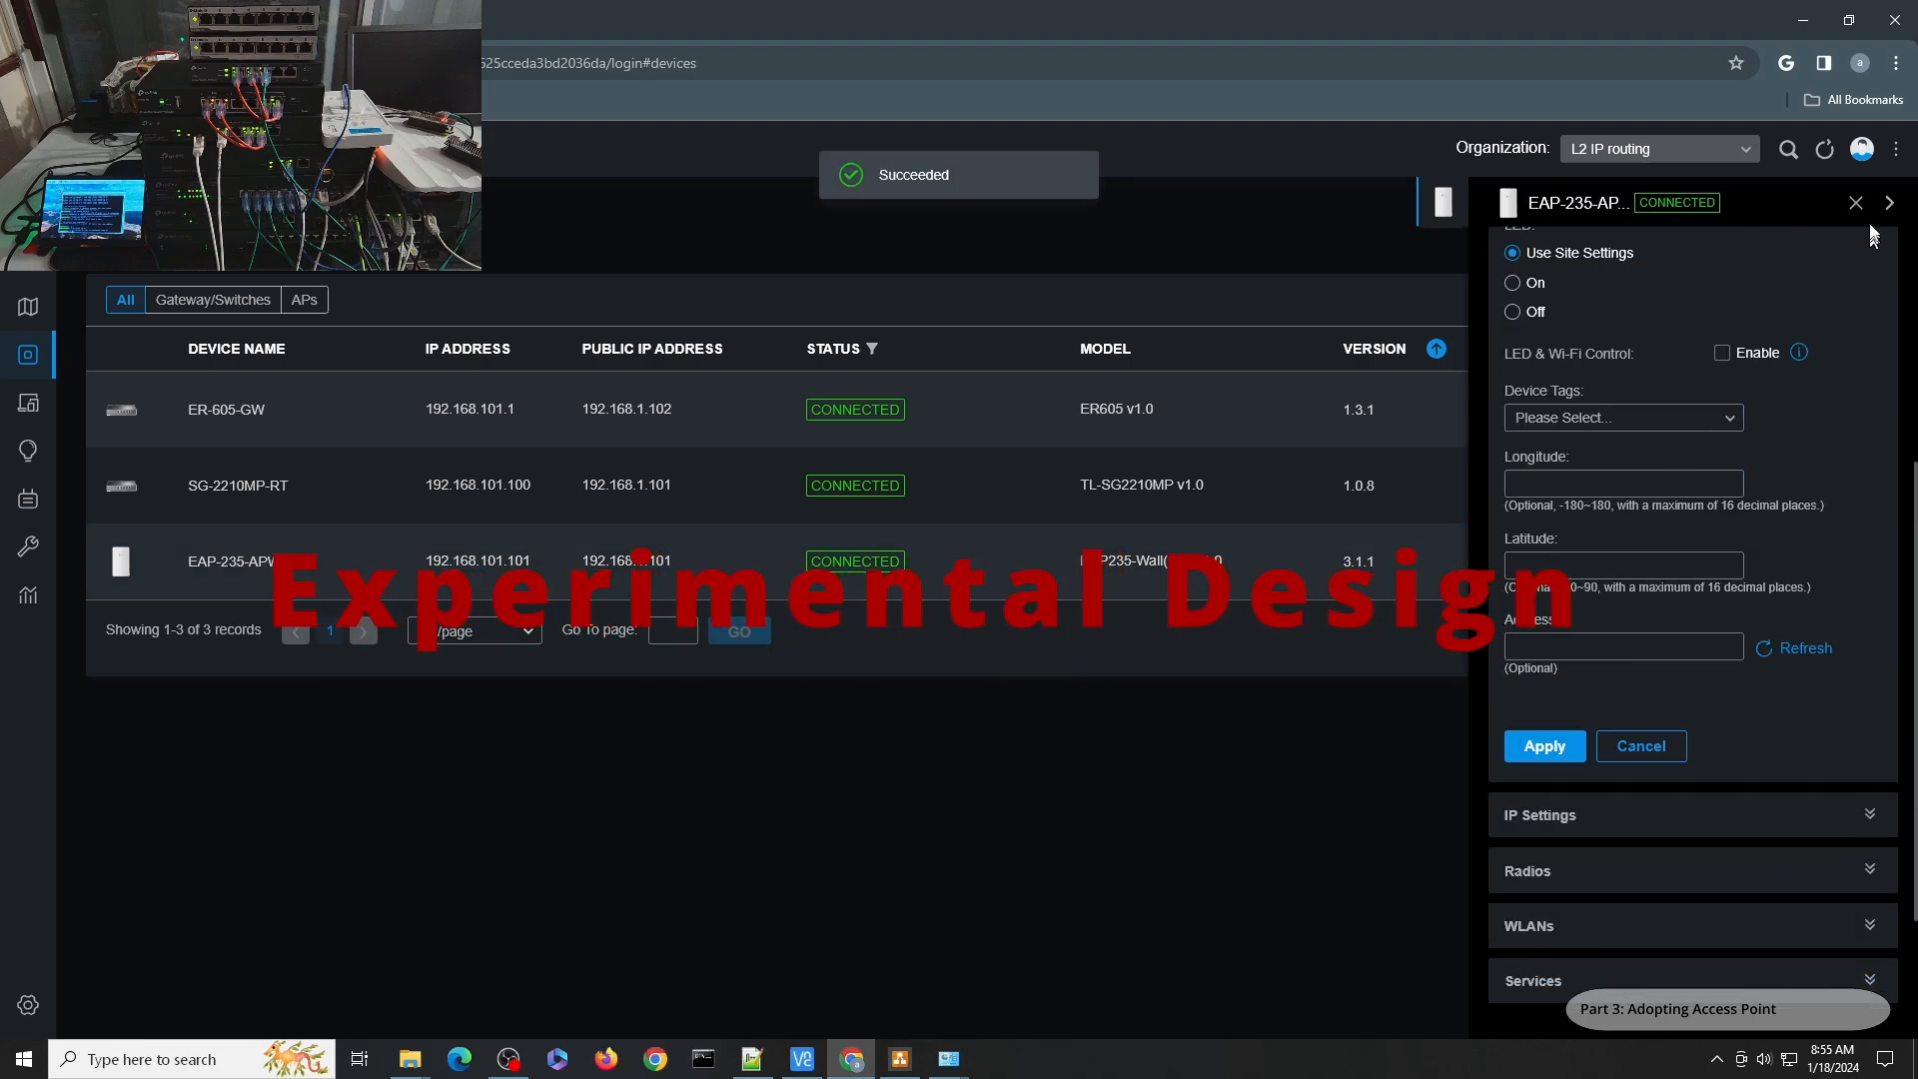
{"action": "left_click", "coordinate": [1857, 205]}
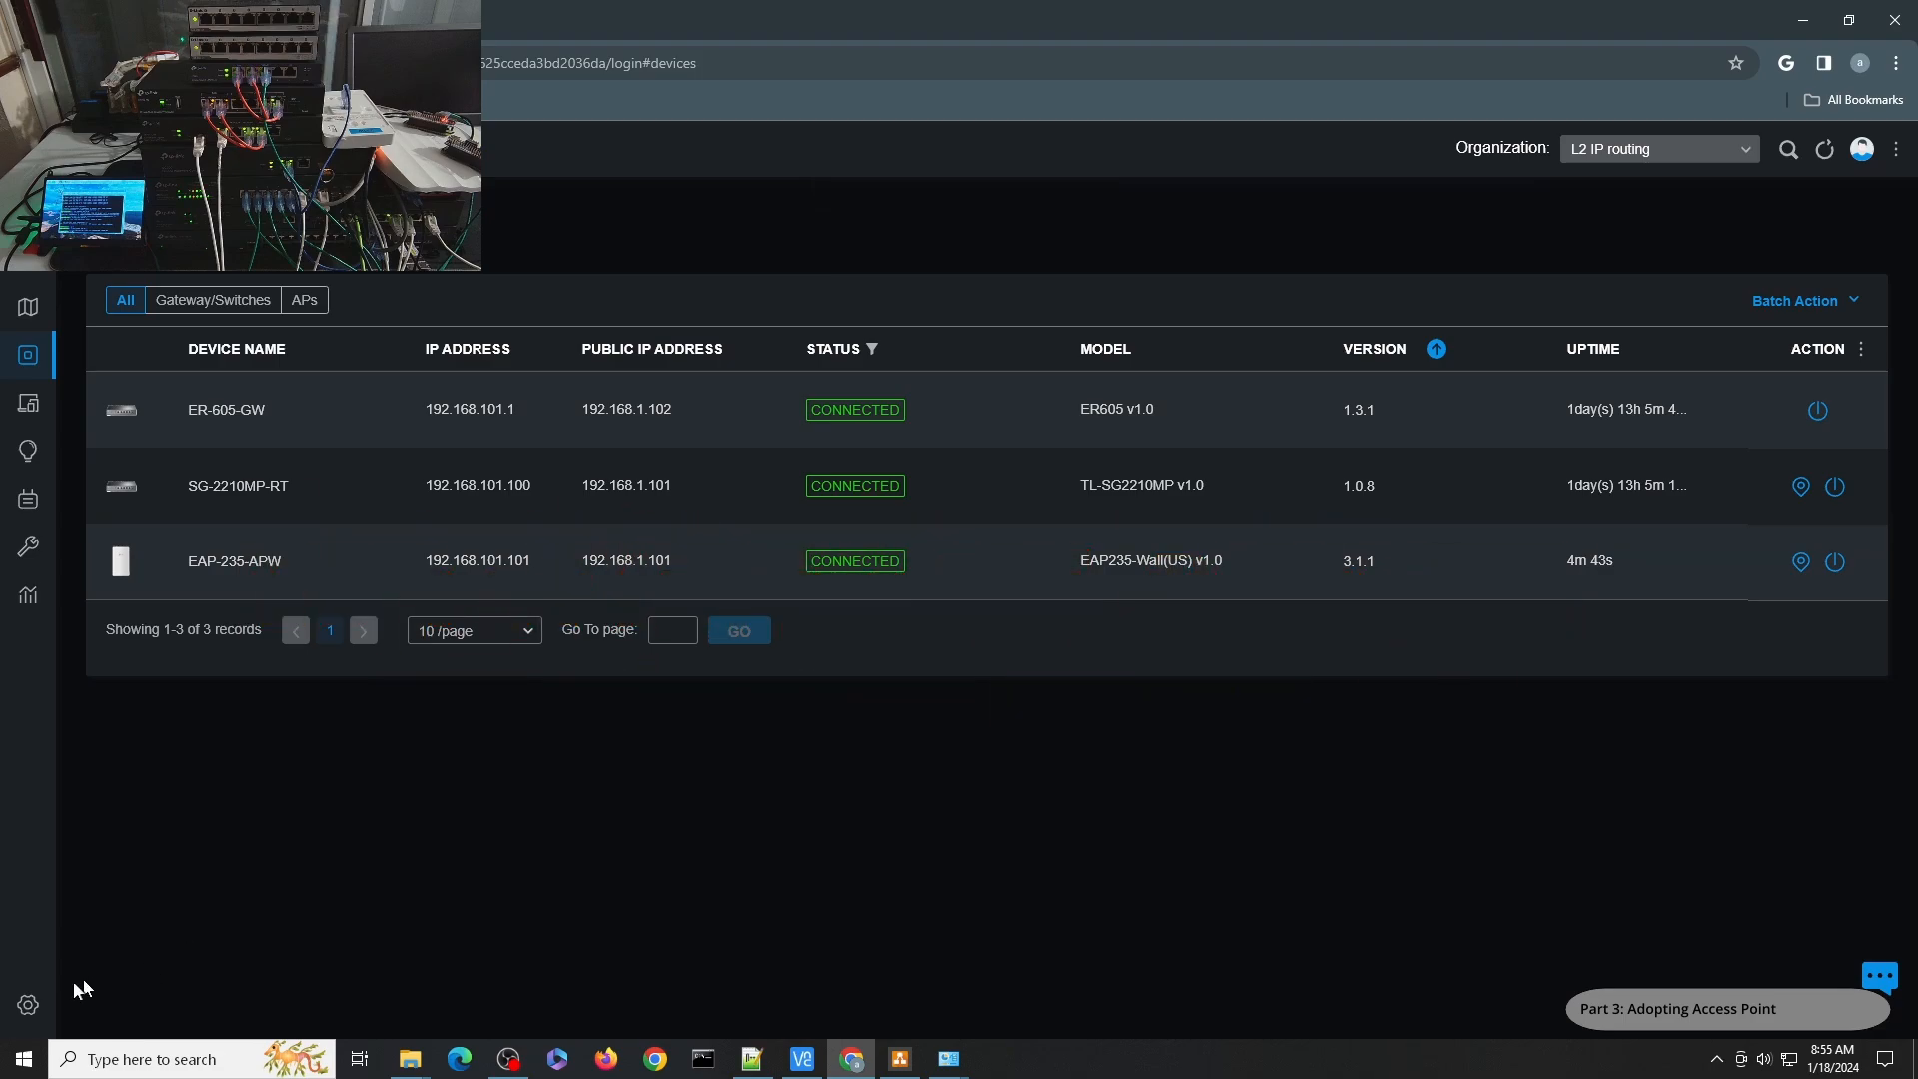
- Open the site's wireless network settings to review the configured SSIDs
{"action": "left_click", "coordinate": [40, 1004]}
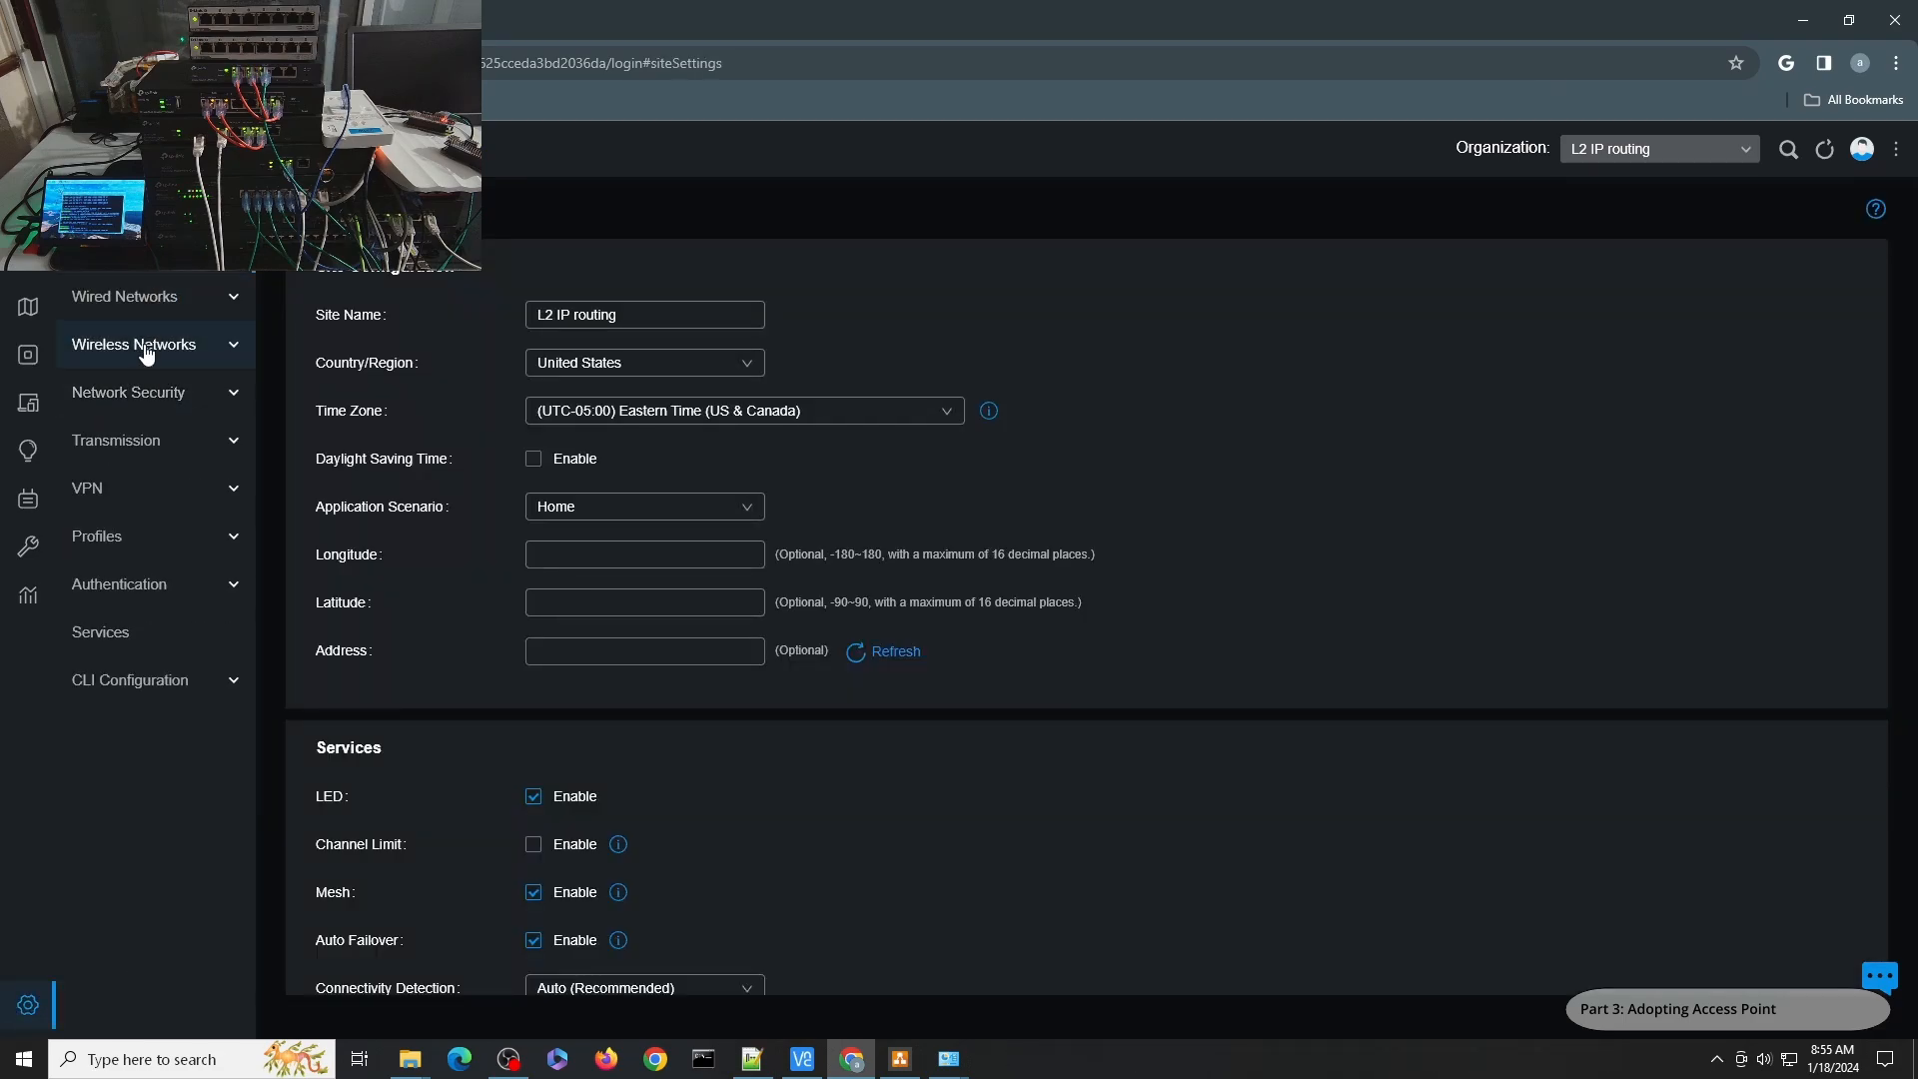
{"action": "left_click", "coordinate": [205, 355]}
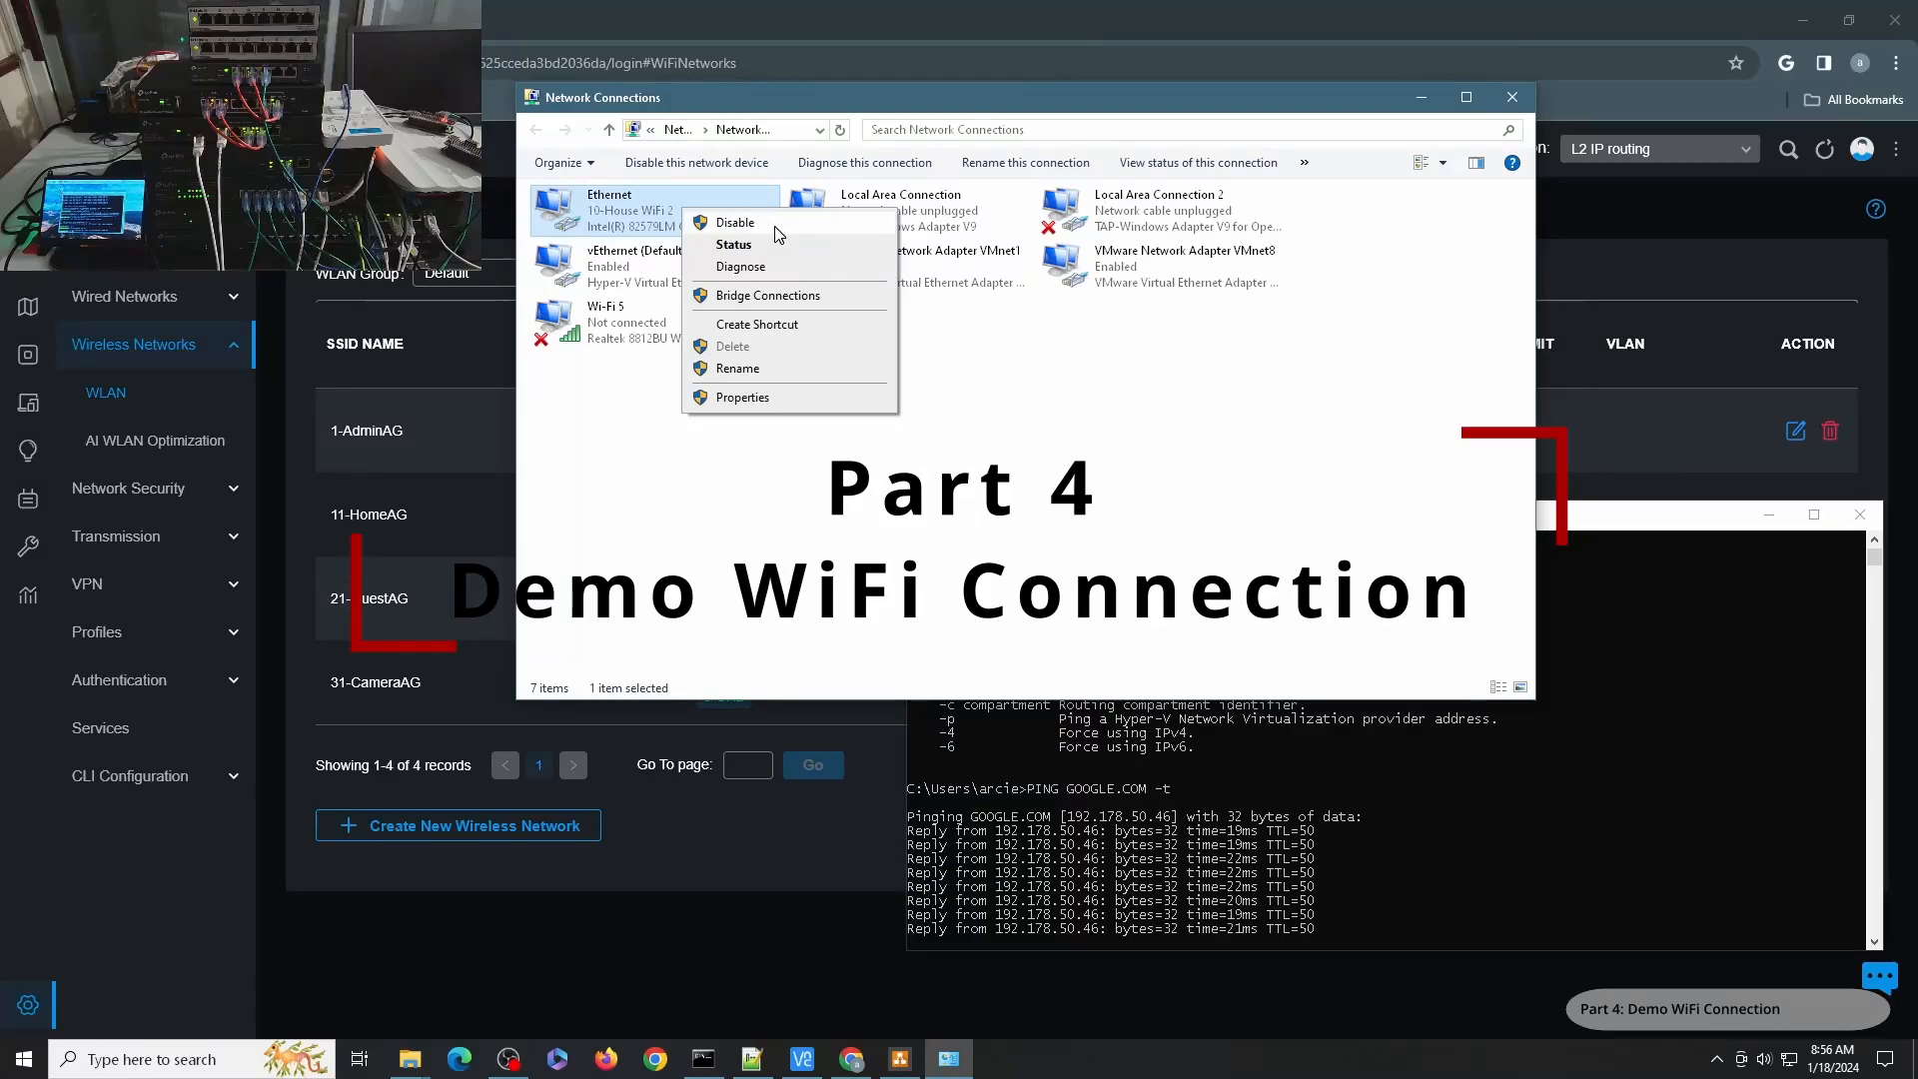
- In Windows, disable the PC's Ethernet adapter and connect to the 1-AdminAG Wi-Fi network
{"action": "left_click", "coordinate": [776, 228]}
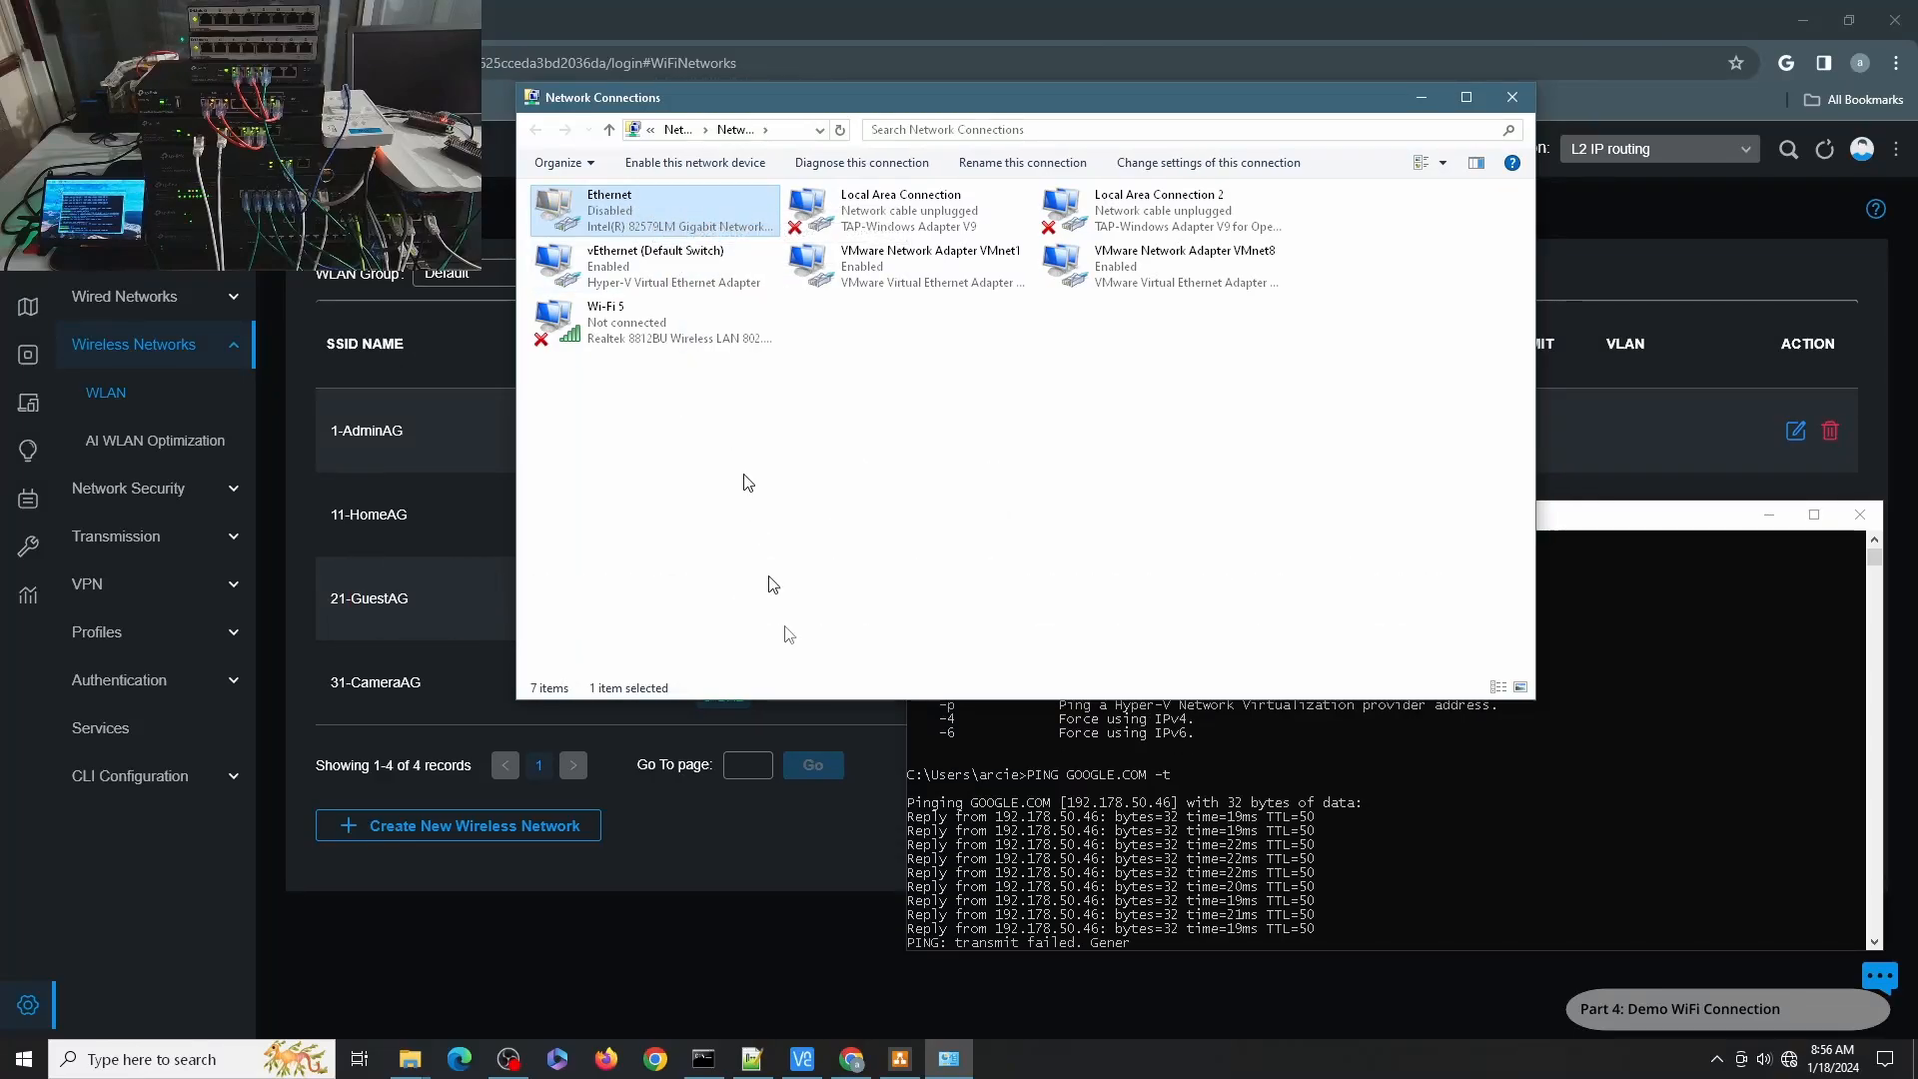
{"action": "left_click", "coordinate": [1789, 1059]}
{"action": "left_click", "coordinate": [1819, 582]}
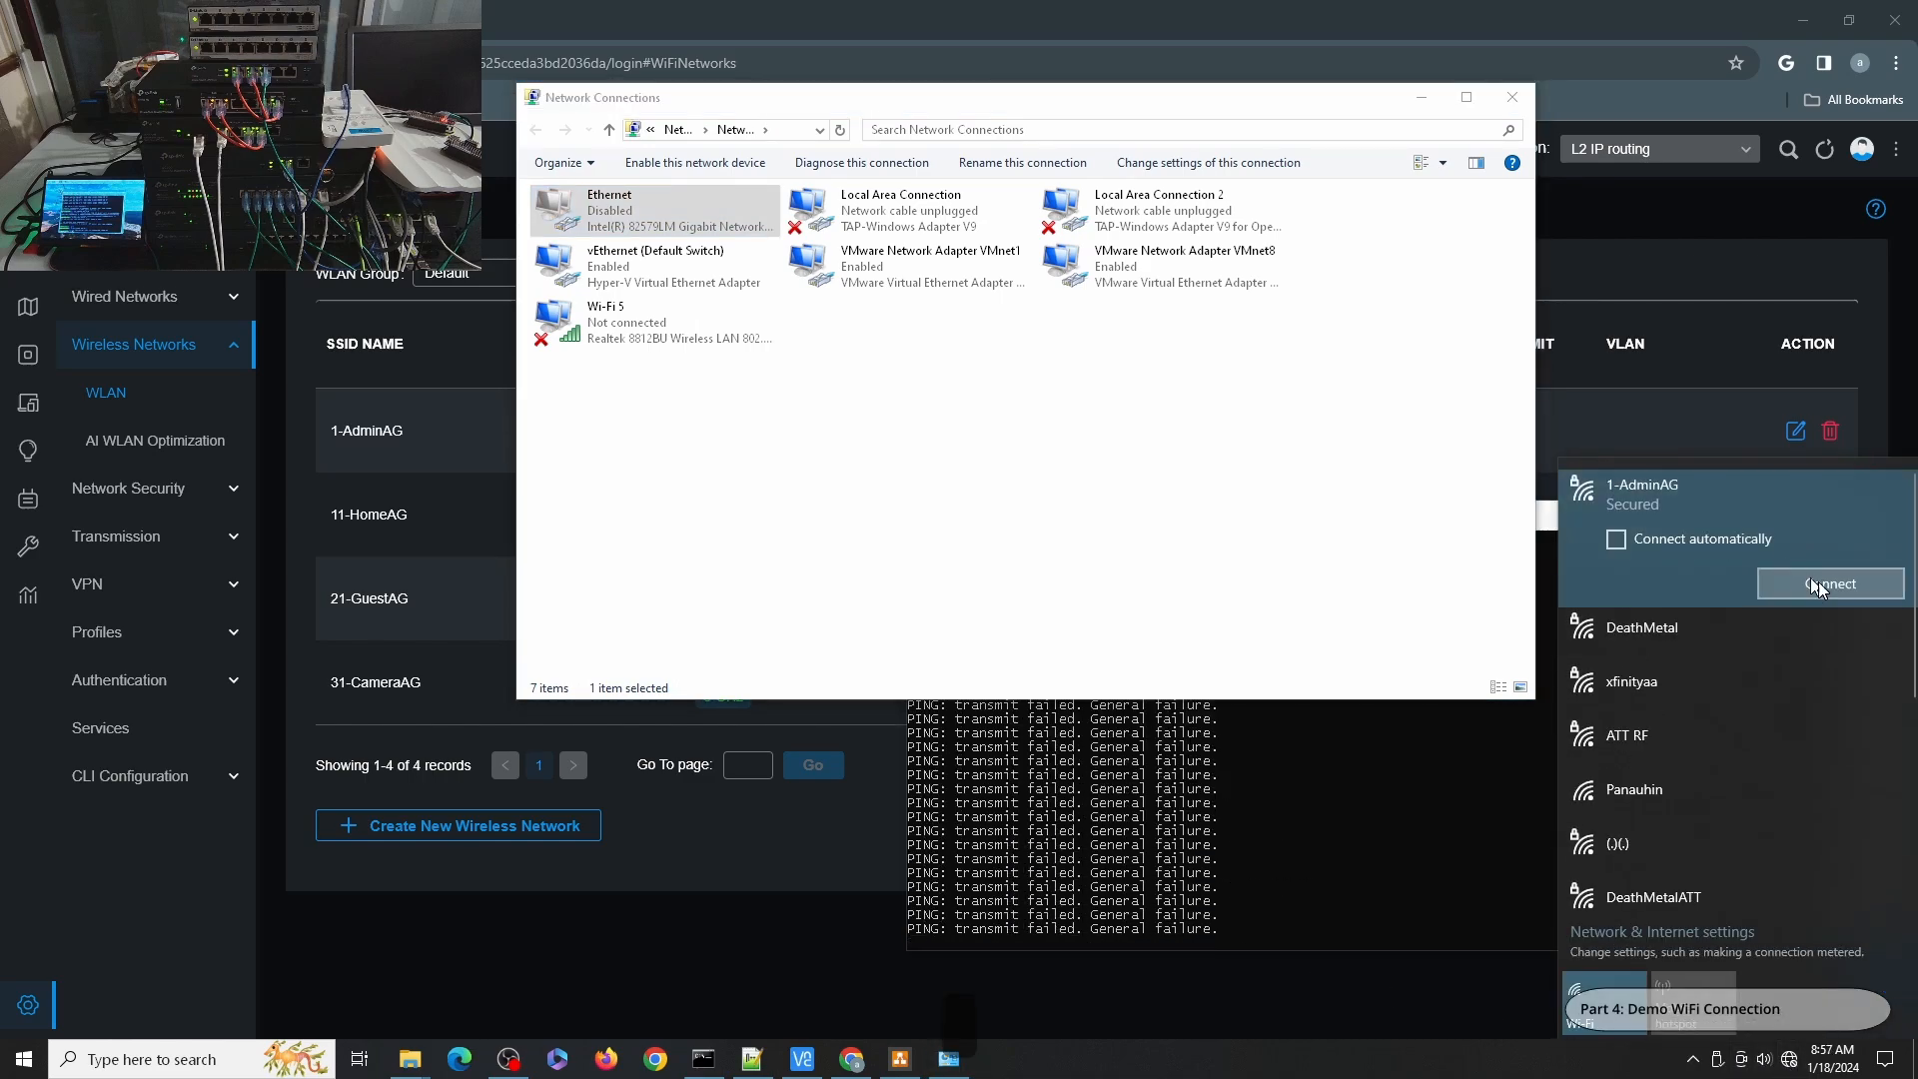
{"action": "left_click", "coordinate": [1824, 587]}
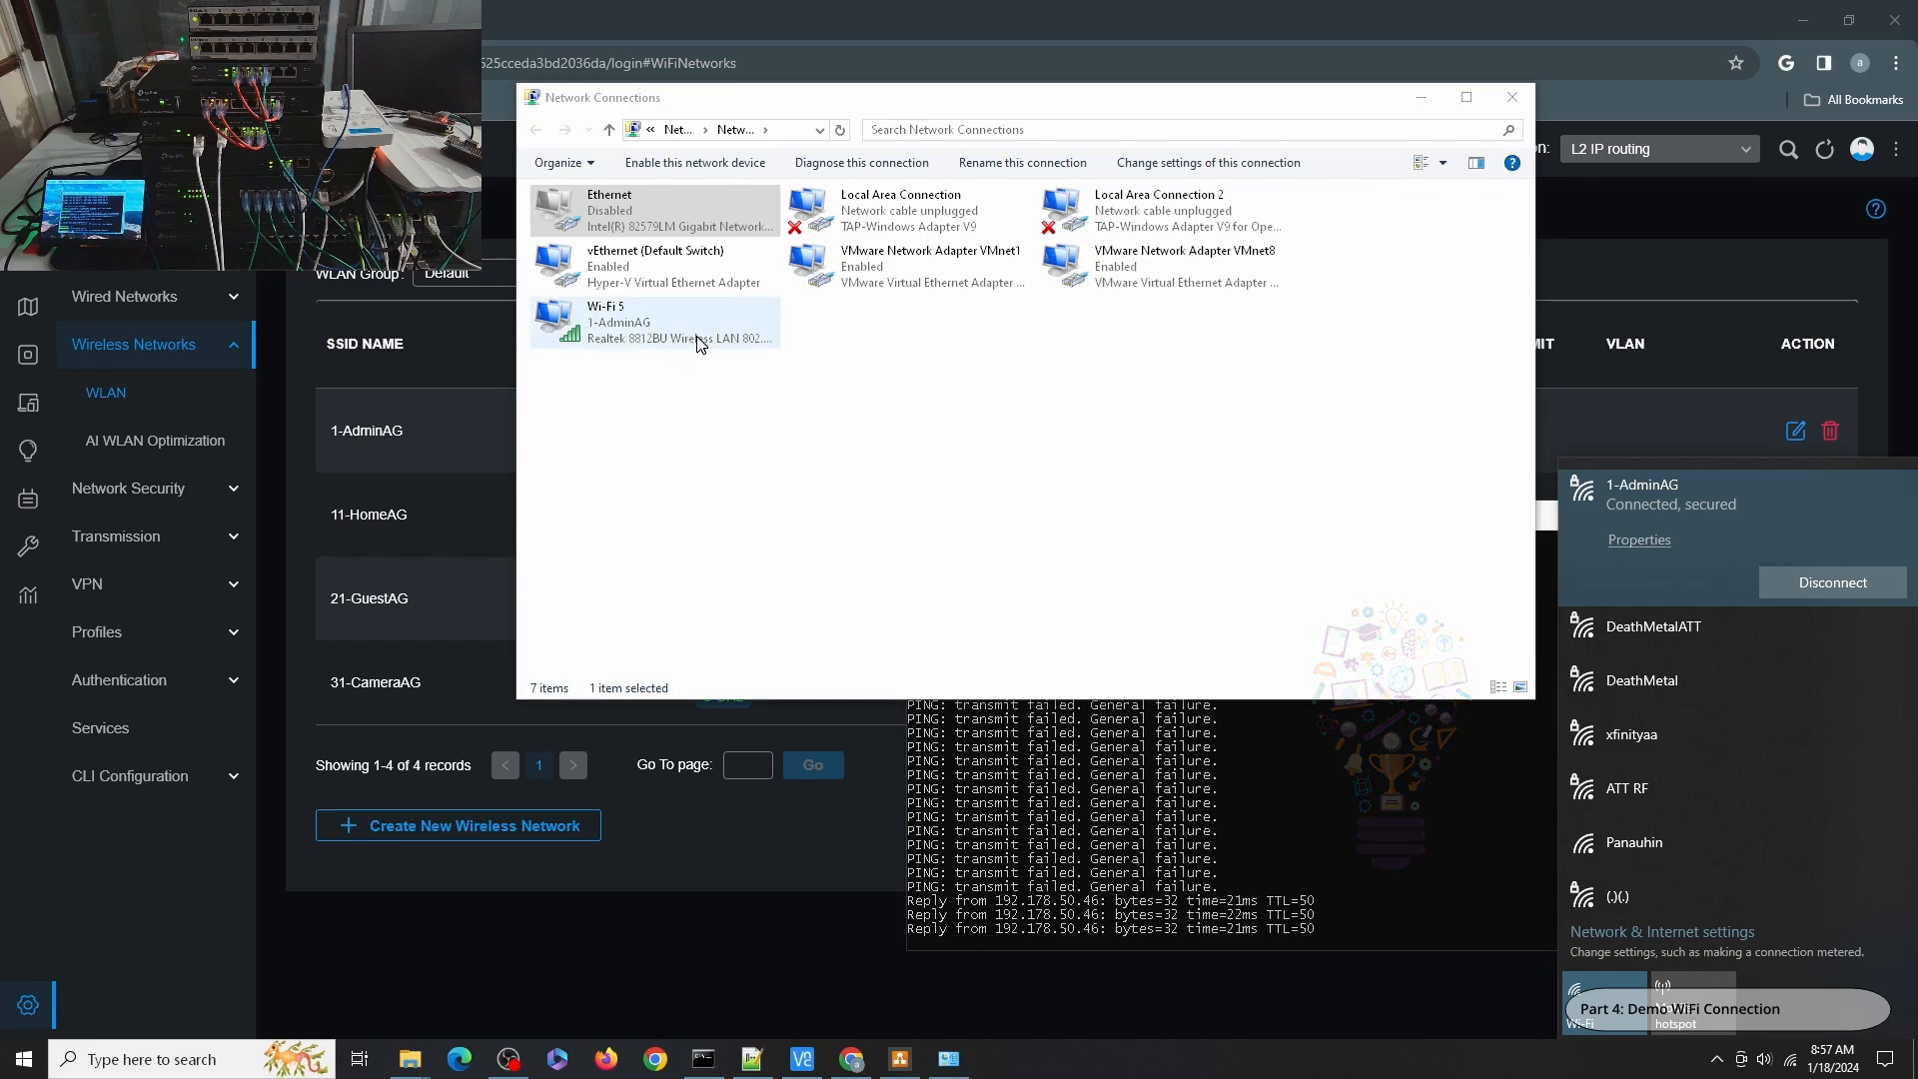
- Check the network connection details of the Wi-Fi 5 adapter while on 1-AdminAG, and close its status windows
{"action": "double_click", "coordinate": [648, 330]}
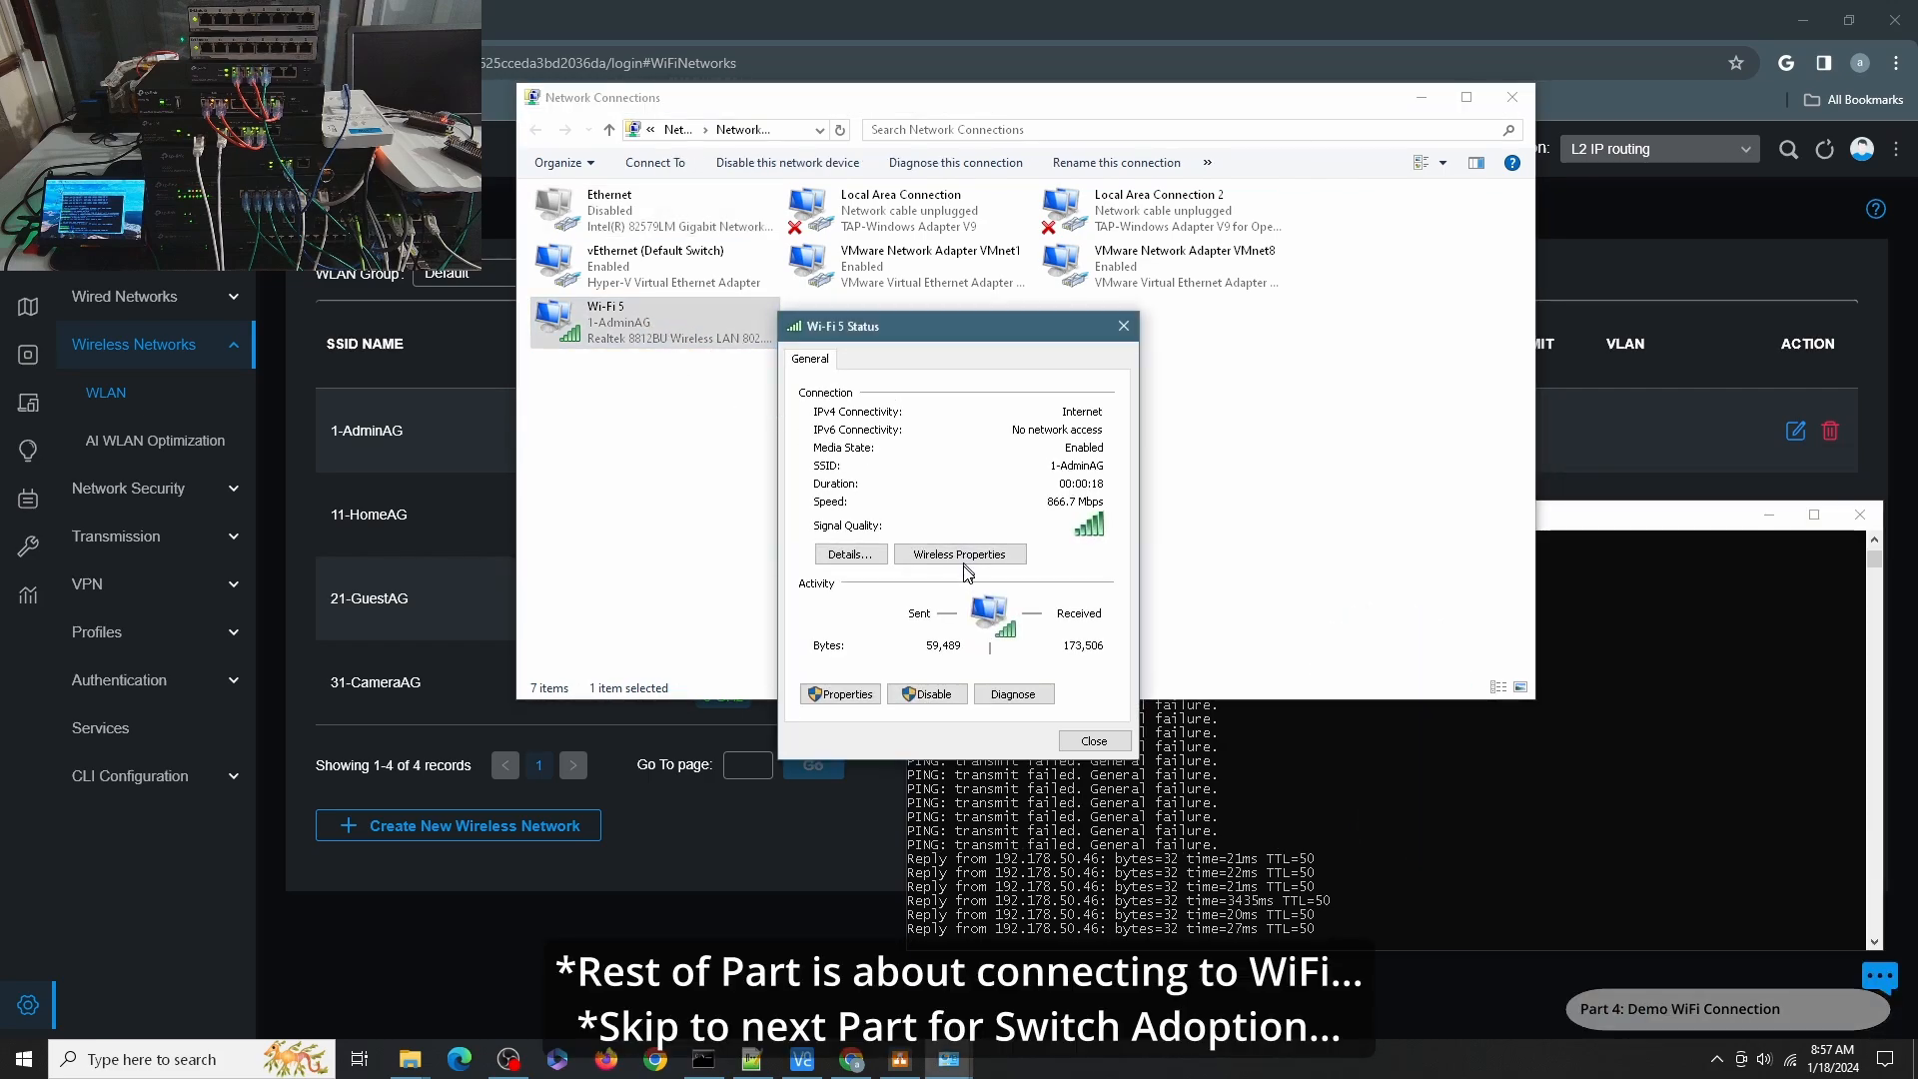
{"action": "left_click", "coordinate": [845, 556]}
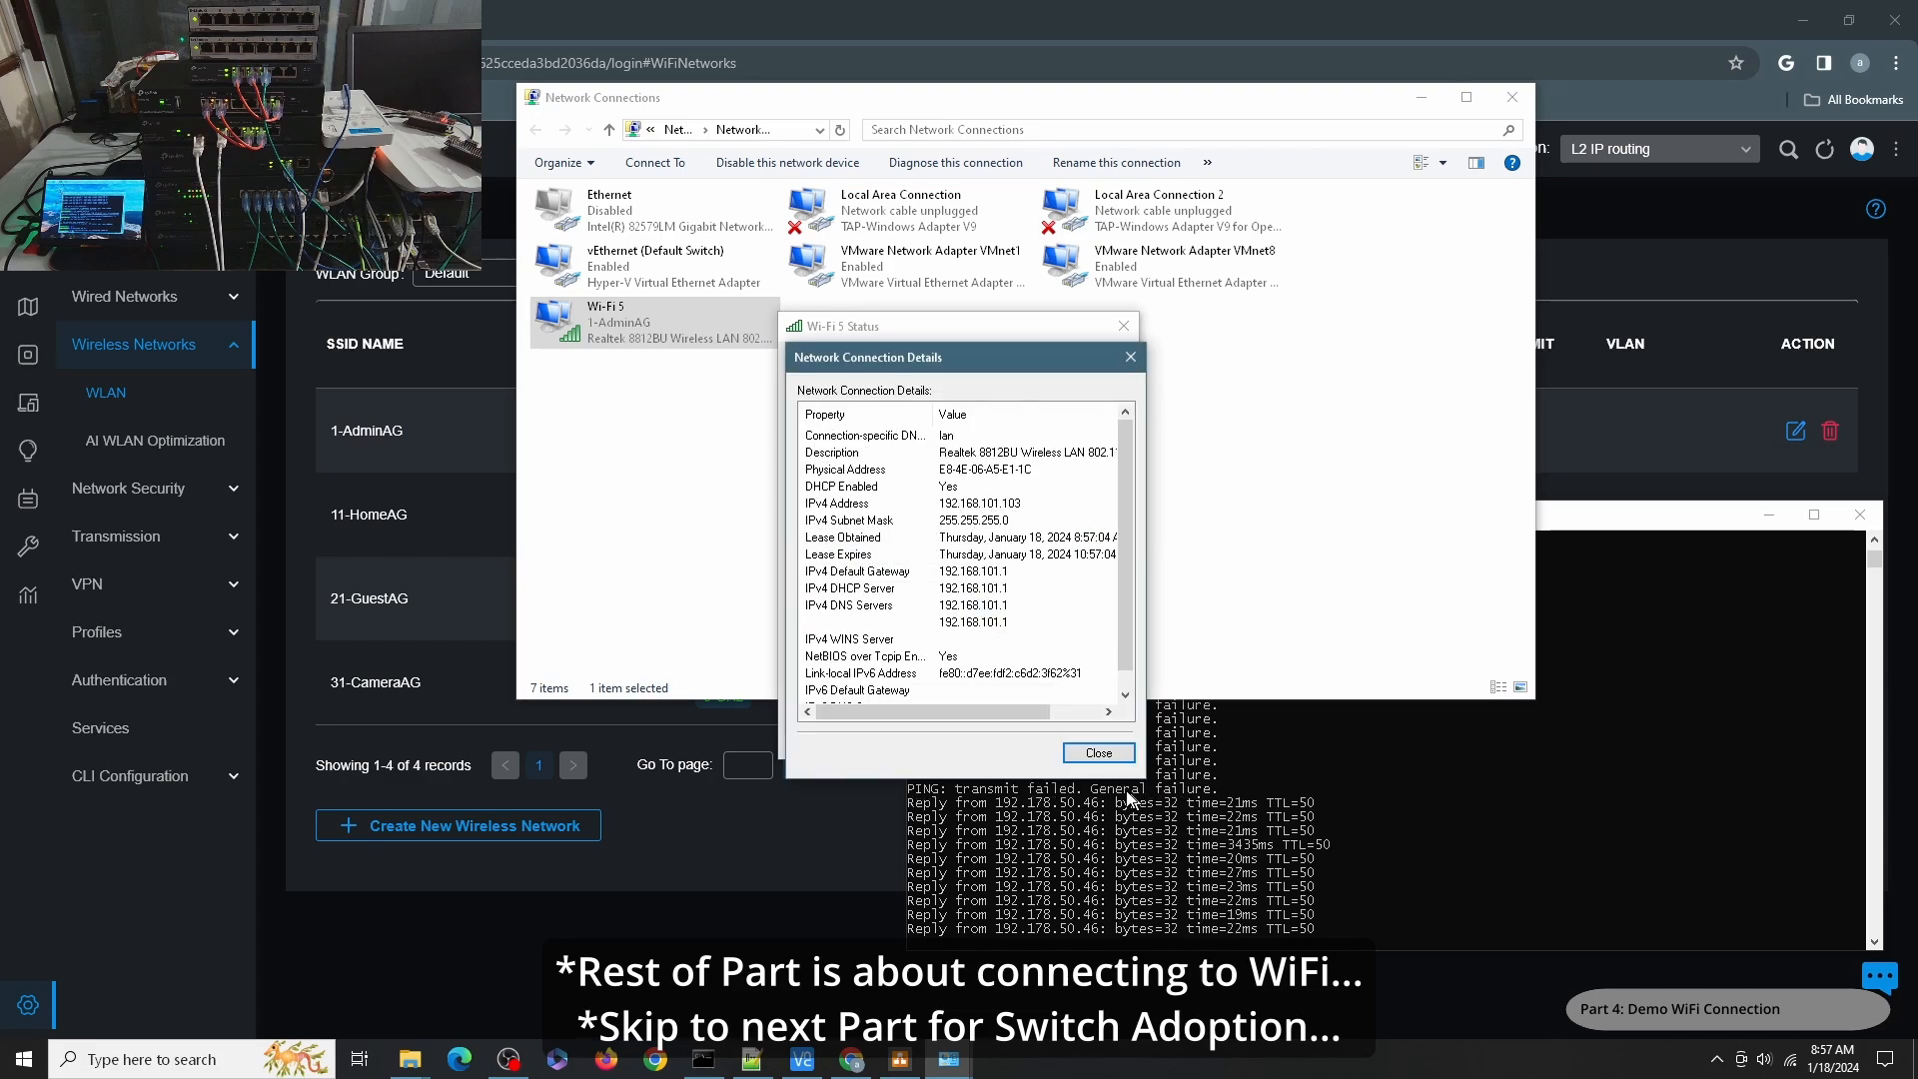
{"action": "left_click", "coordinate": [1099, 752]}
{"action": "left_click", "coordinate": [1105, 742]}
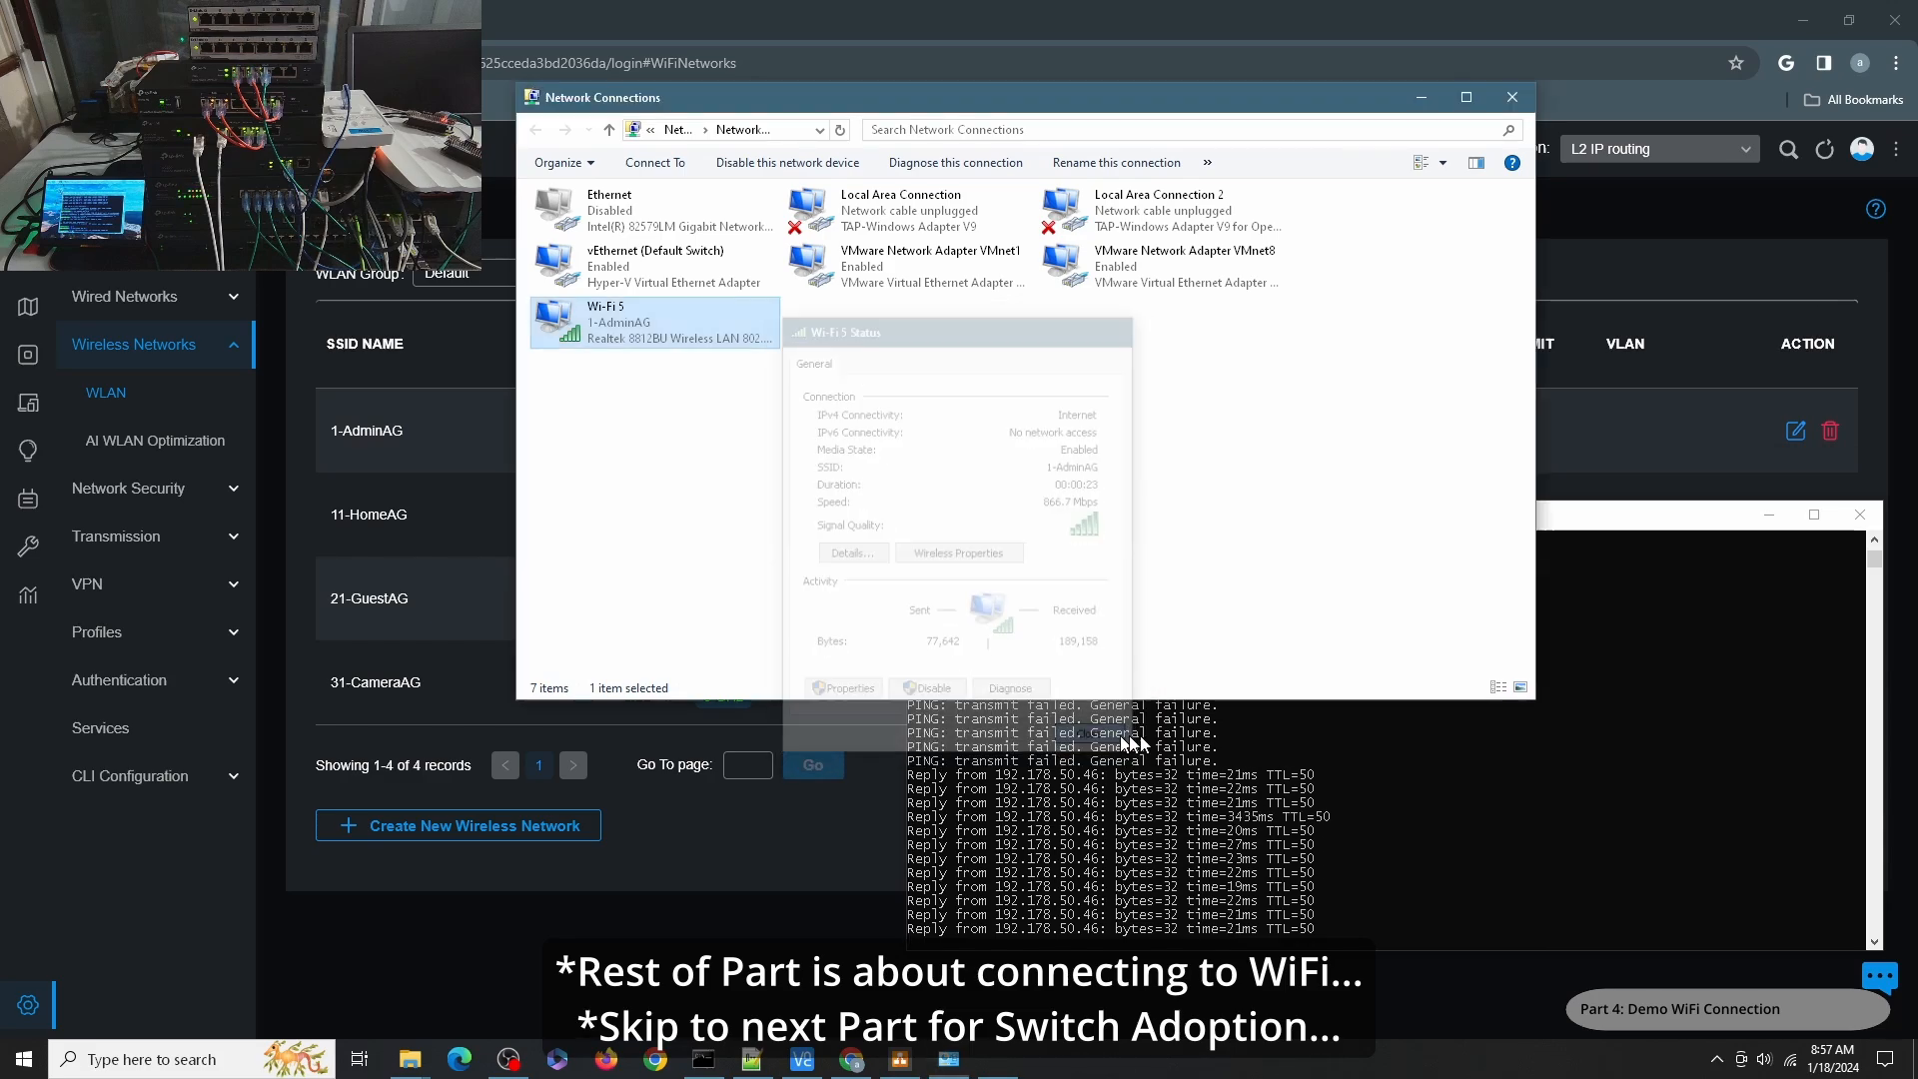
- Disconnect from the 1-AdminAG Wi-Fi network and connect to 11-HomeAG, entering its network security key
{"action": "left_click", "coordinate": [1789, 1059]}
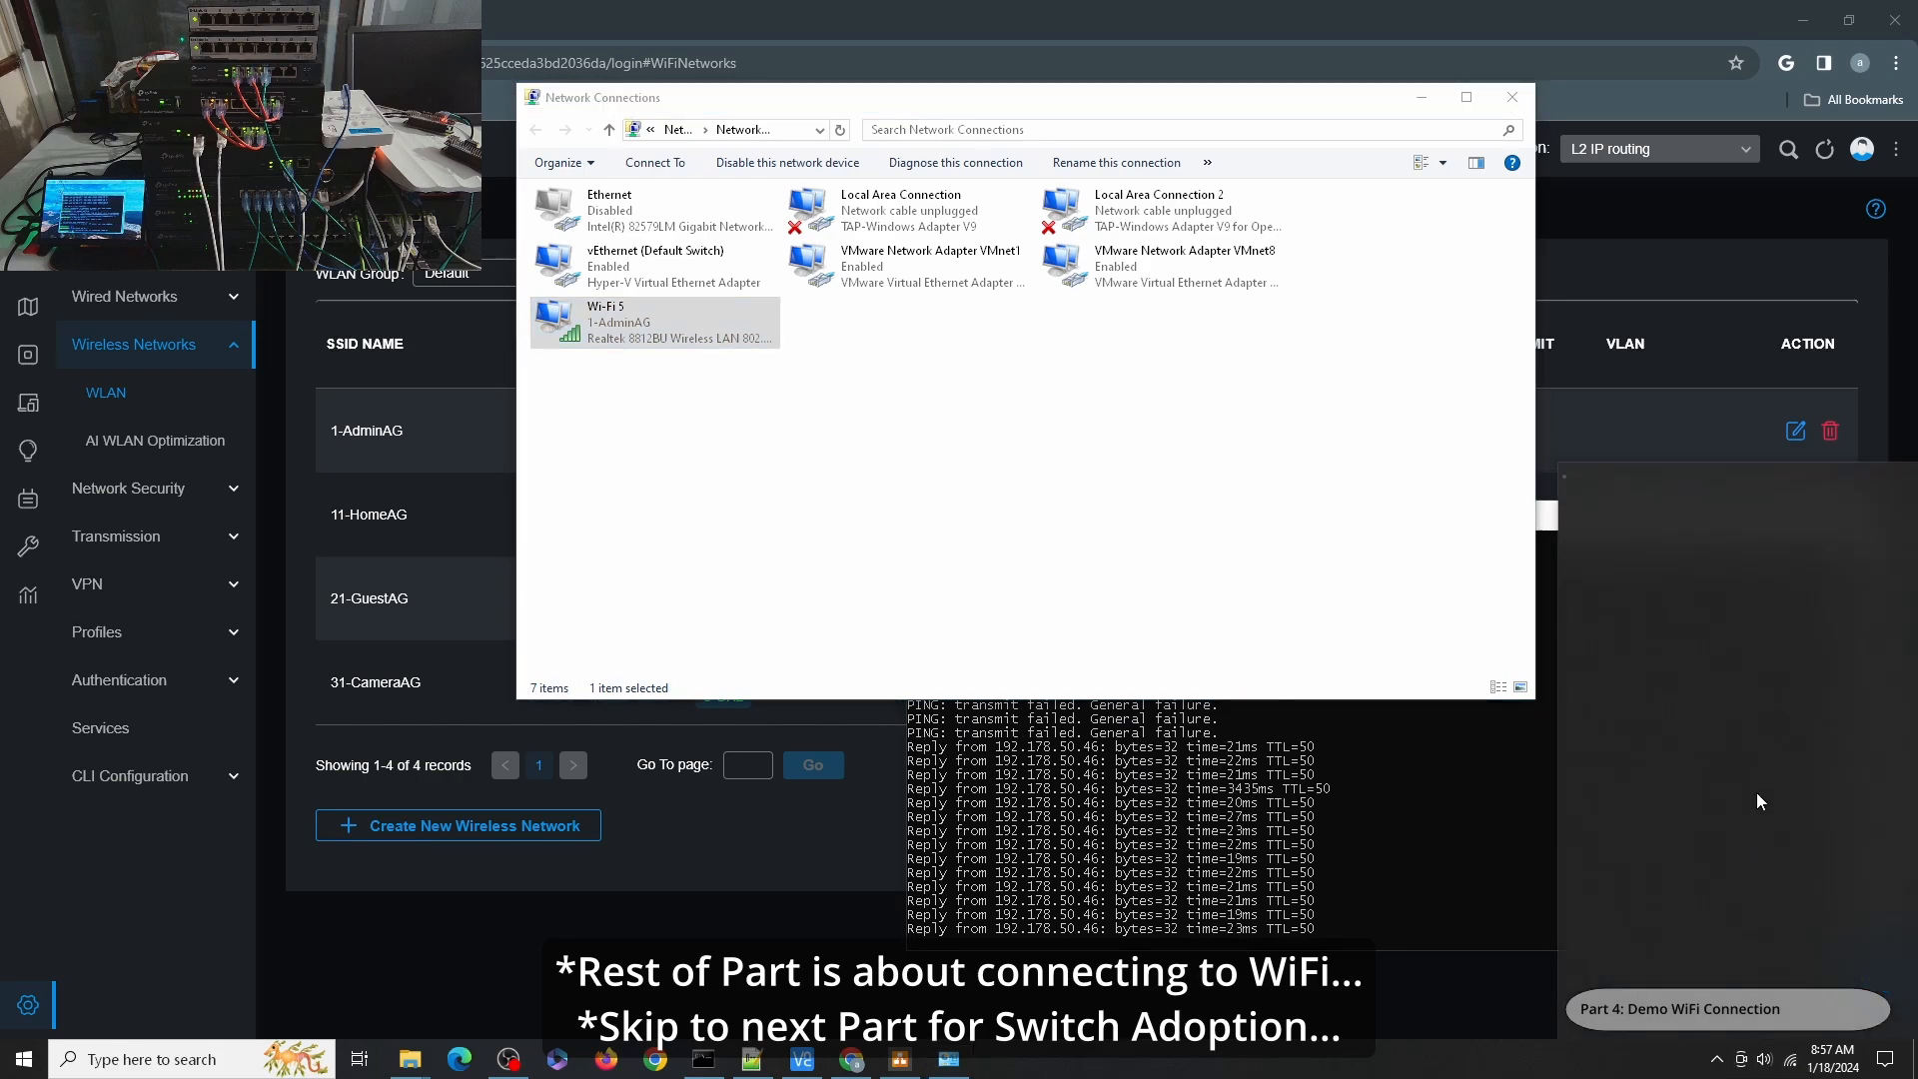
{"action": "left_click", "coordinate": [1765, 566]}
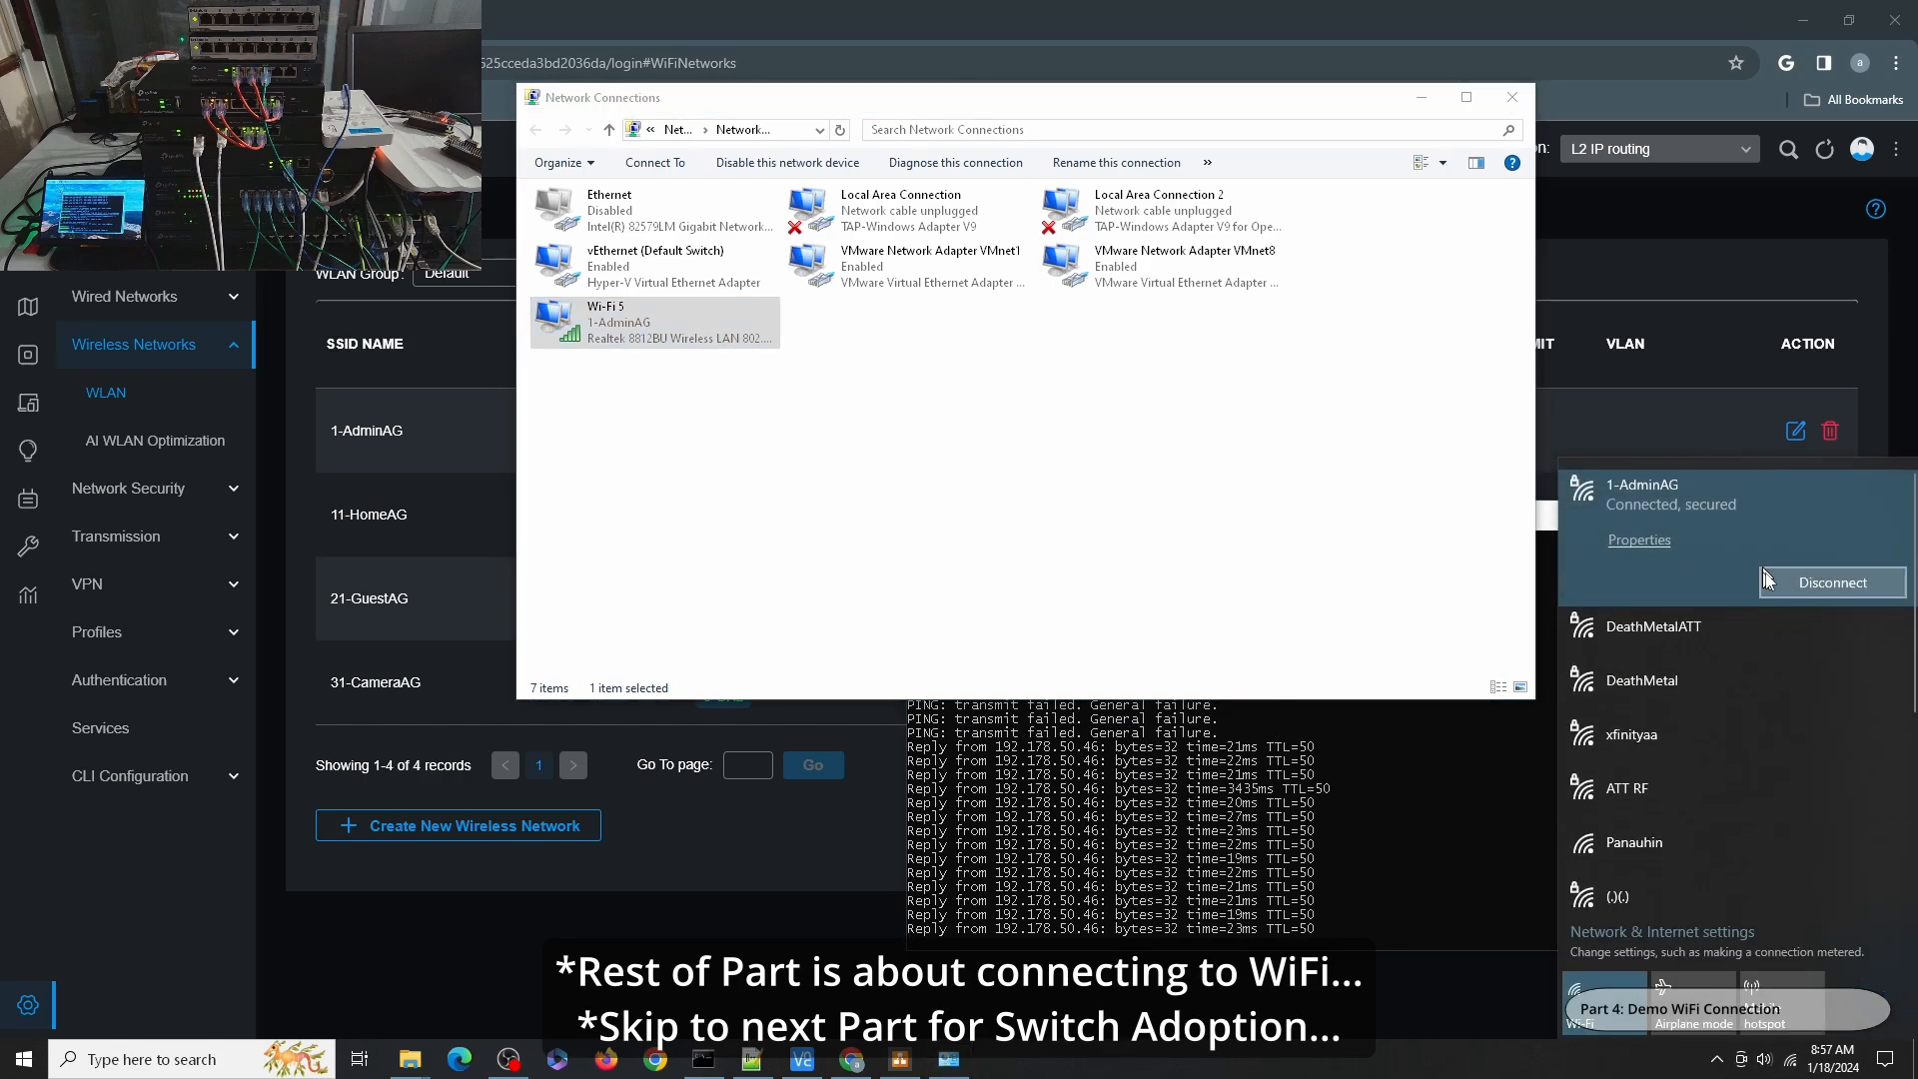
{"action": "left_click", "coordinate": [1818, 583]}
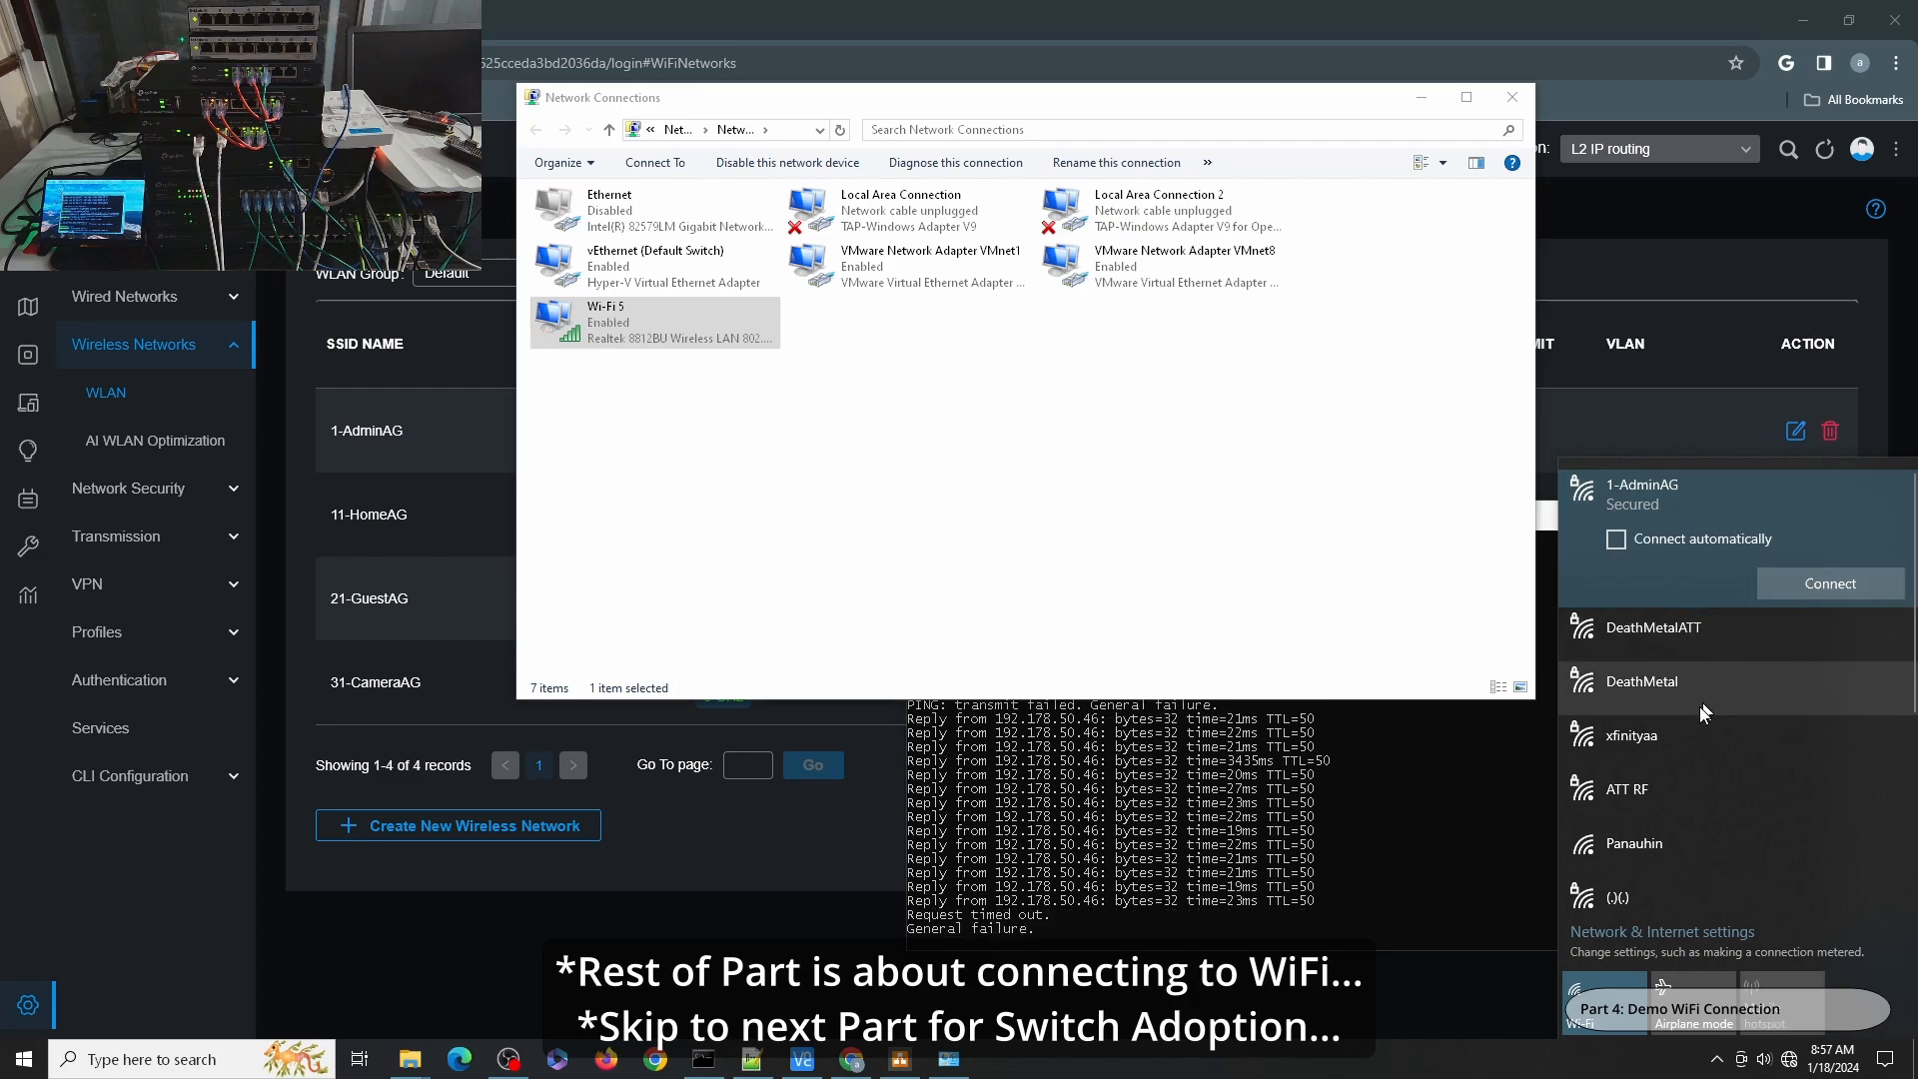
{"action": "scroll", "coordinate": [1699, 705], "scroll_direction": "down", "scroll_amount": 2}
{"action": "left_click", "coordinate": [1668, 736]}
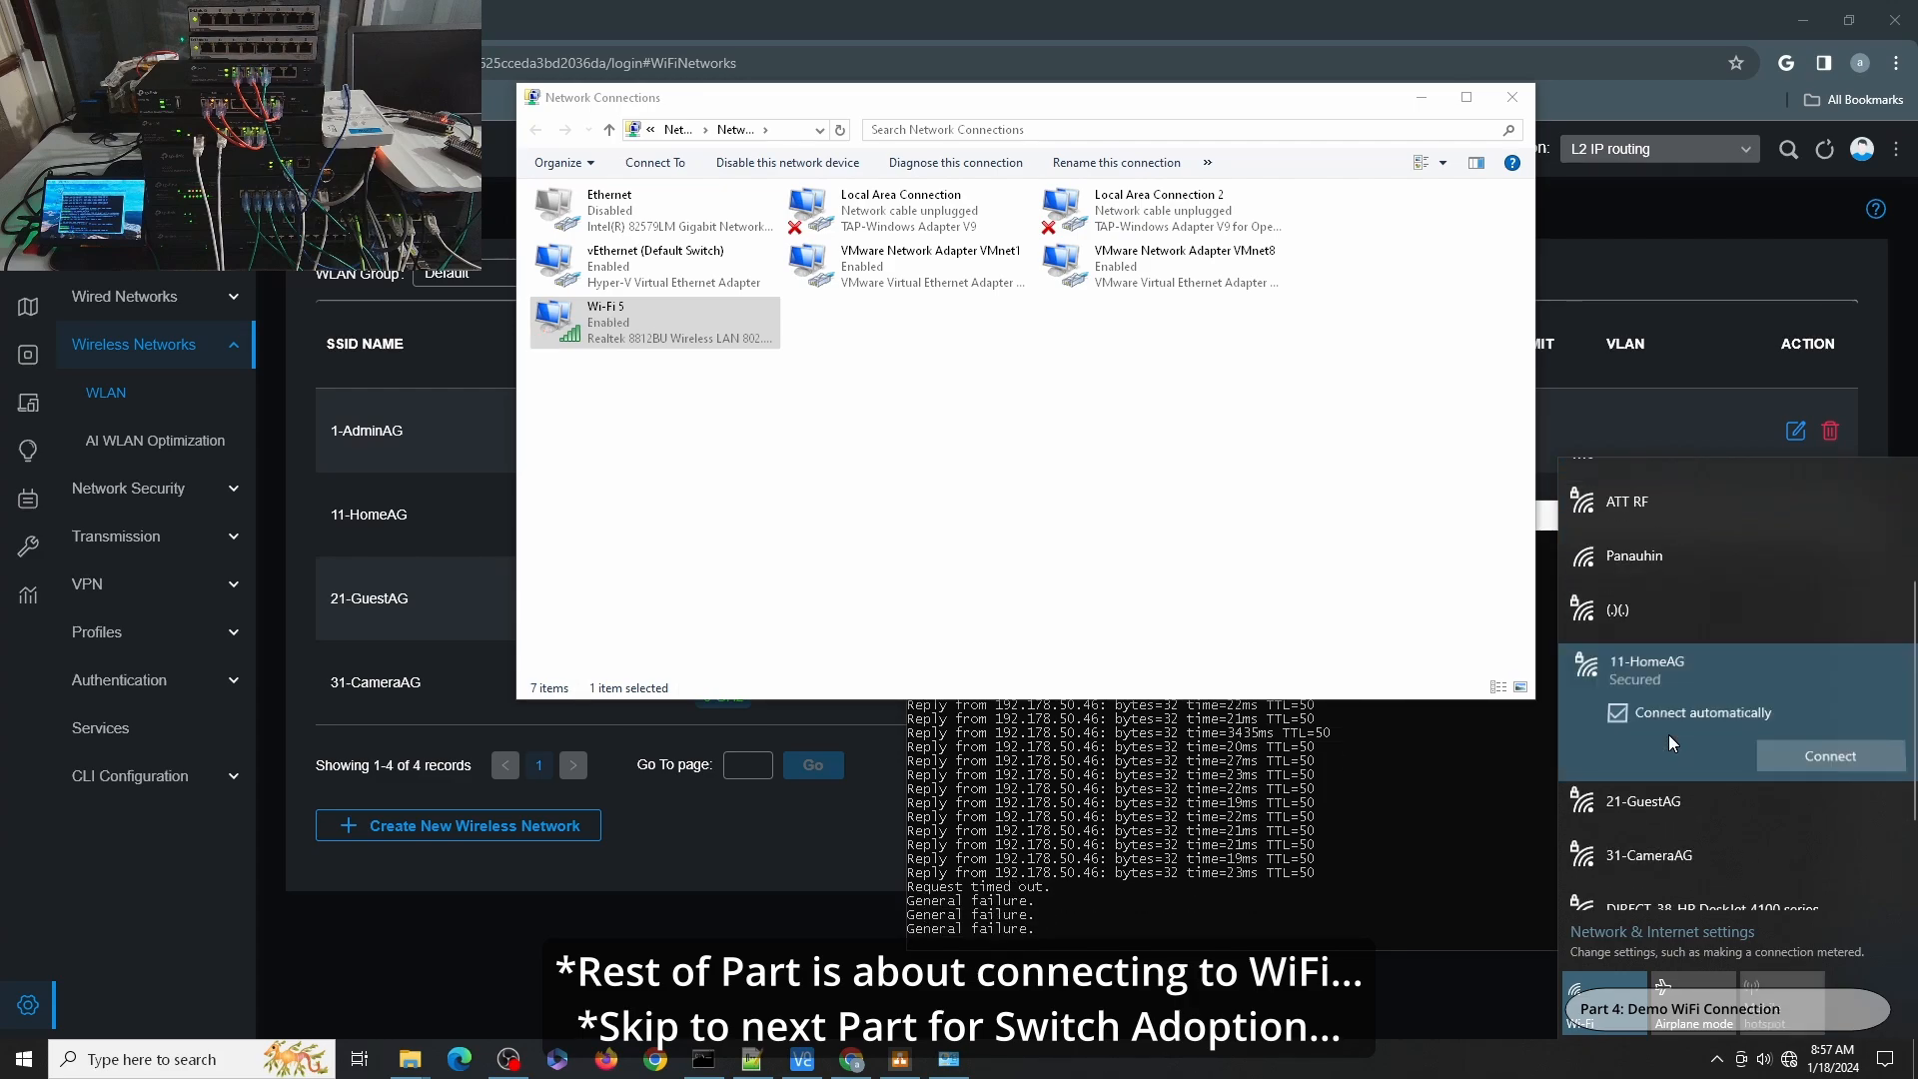
{"action": "left_click", "coordinate": [1826, 754]}
{"action": "type", "text": "••••••••"}
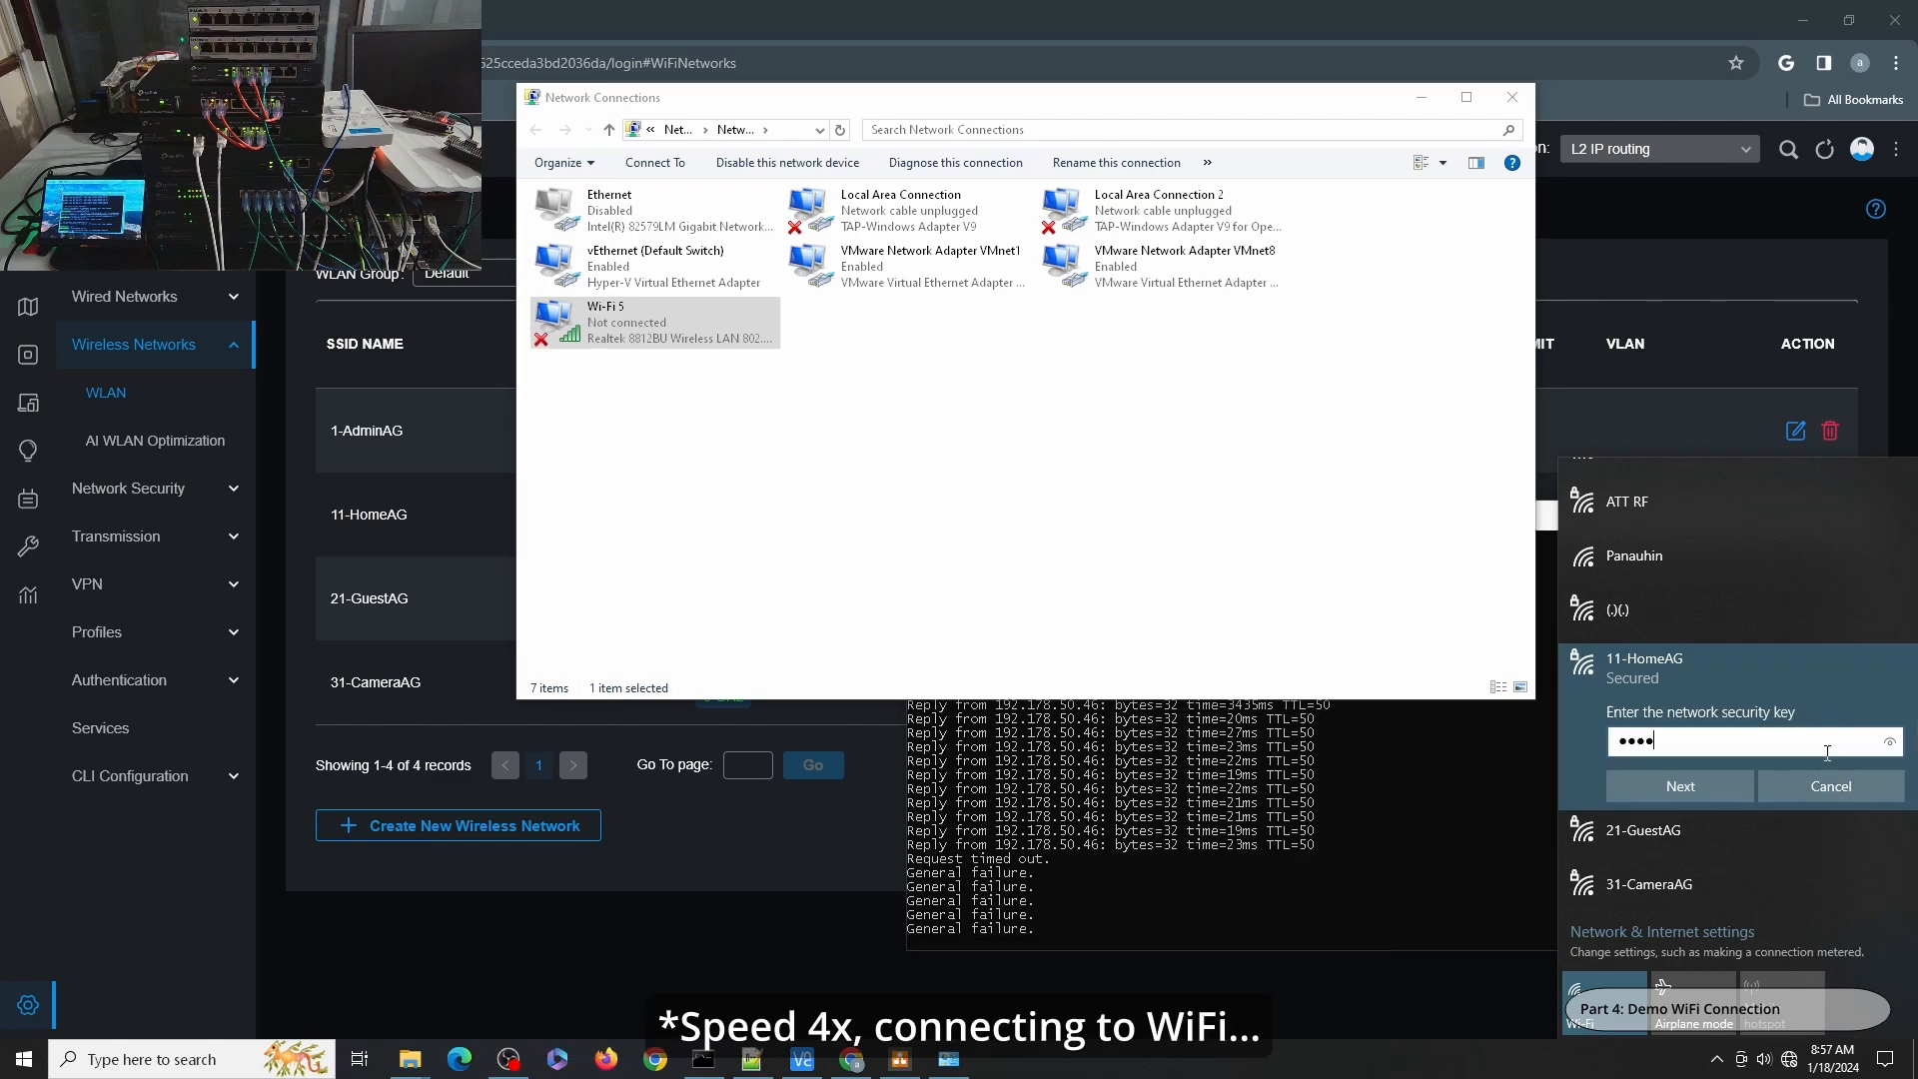
{"action": "key", "text": "Return"}
{"action": "key", "text": "Return"}
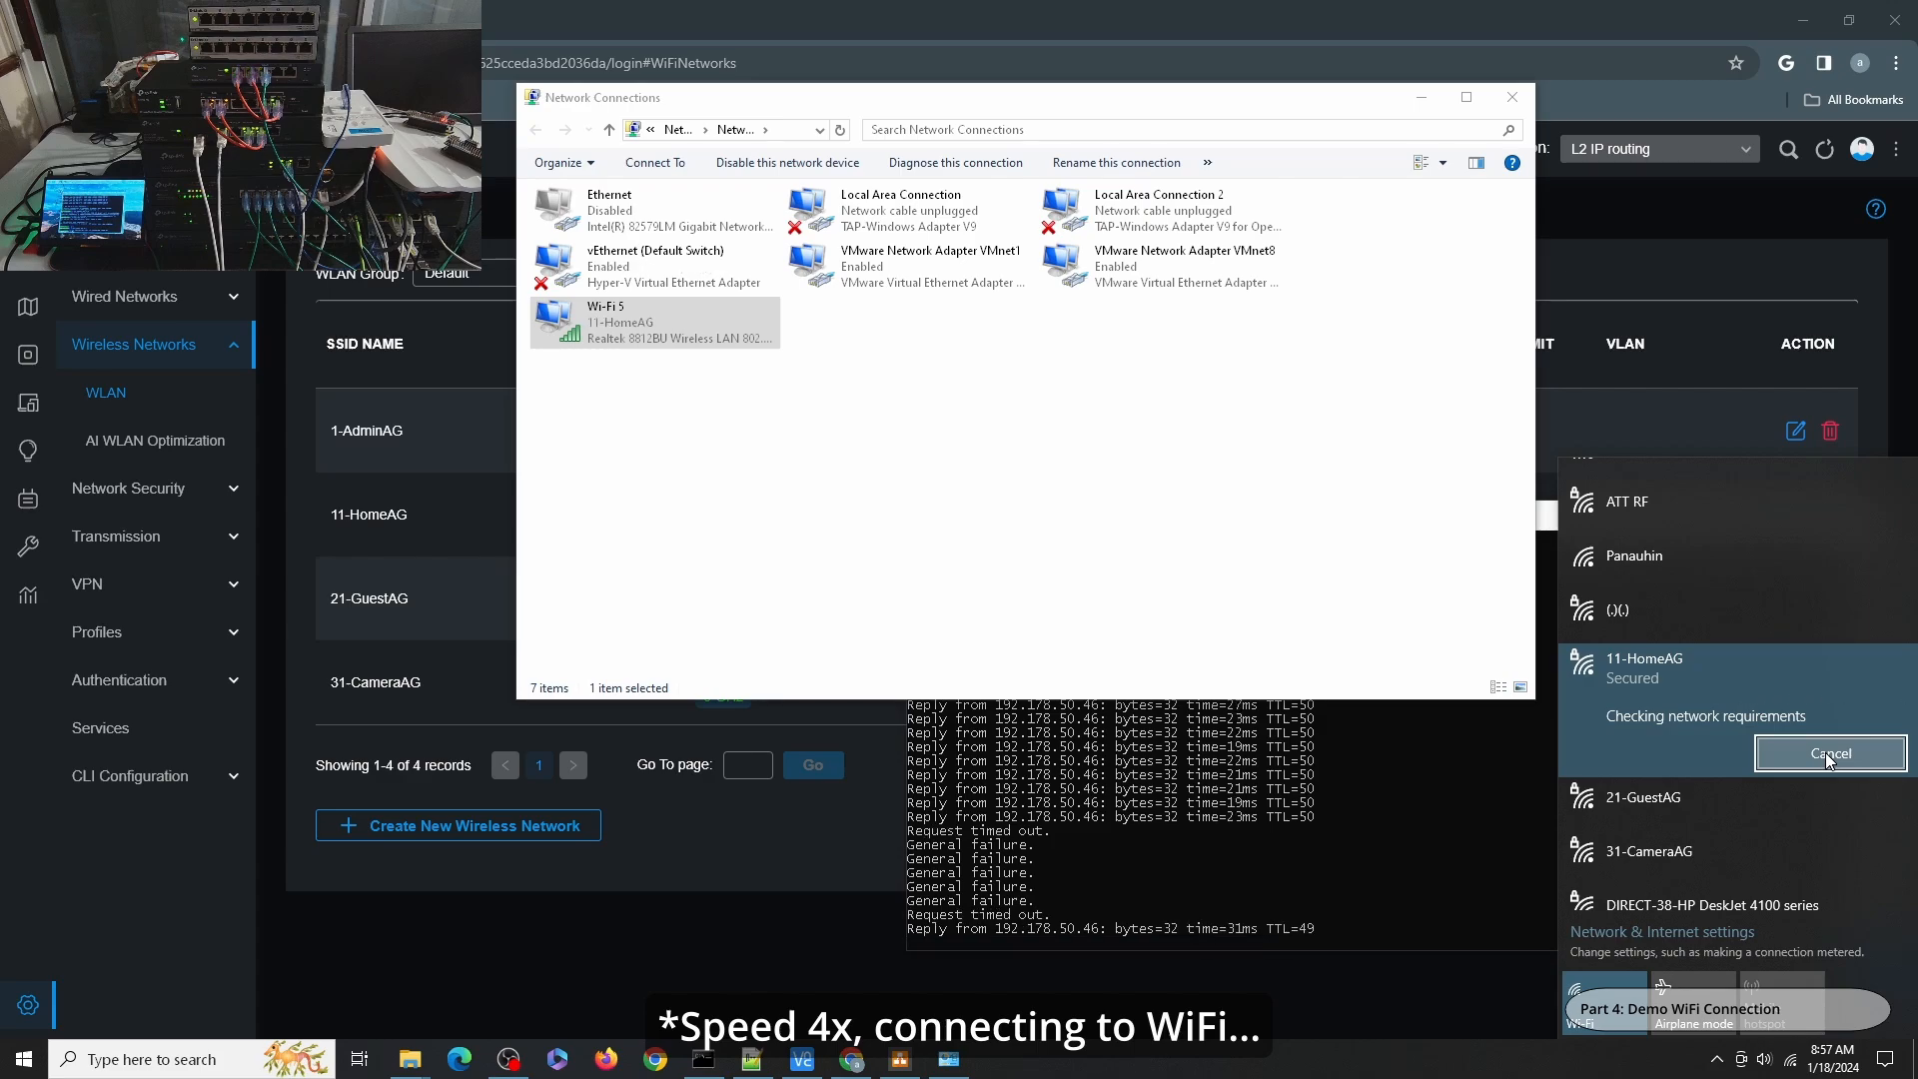
- Check the Wi-Fi 5 adapter's network connection details while on 11-HomeAG, and close its status windows
{"action": "double_click", "coordinate": [603, 327]}
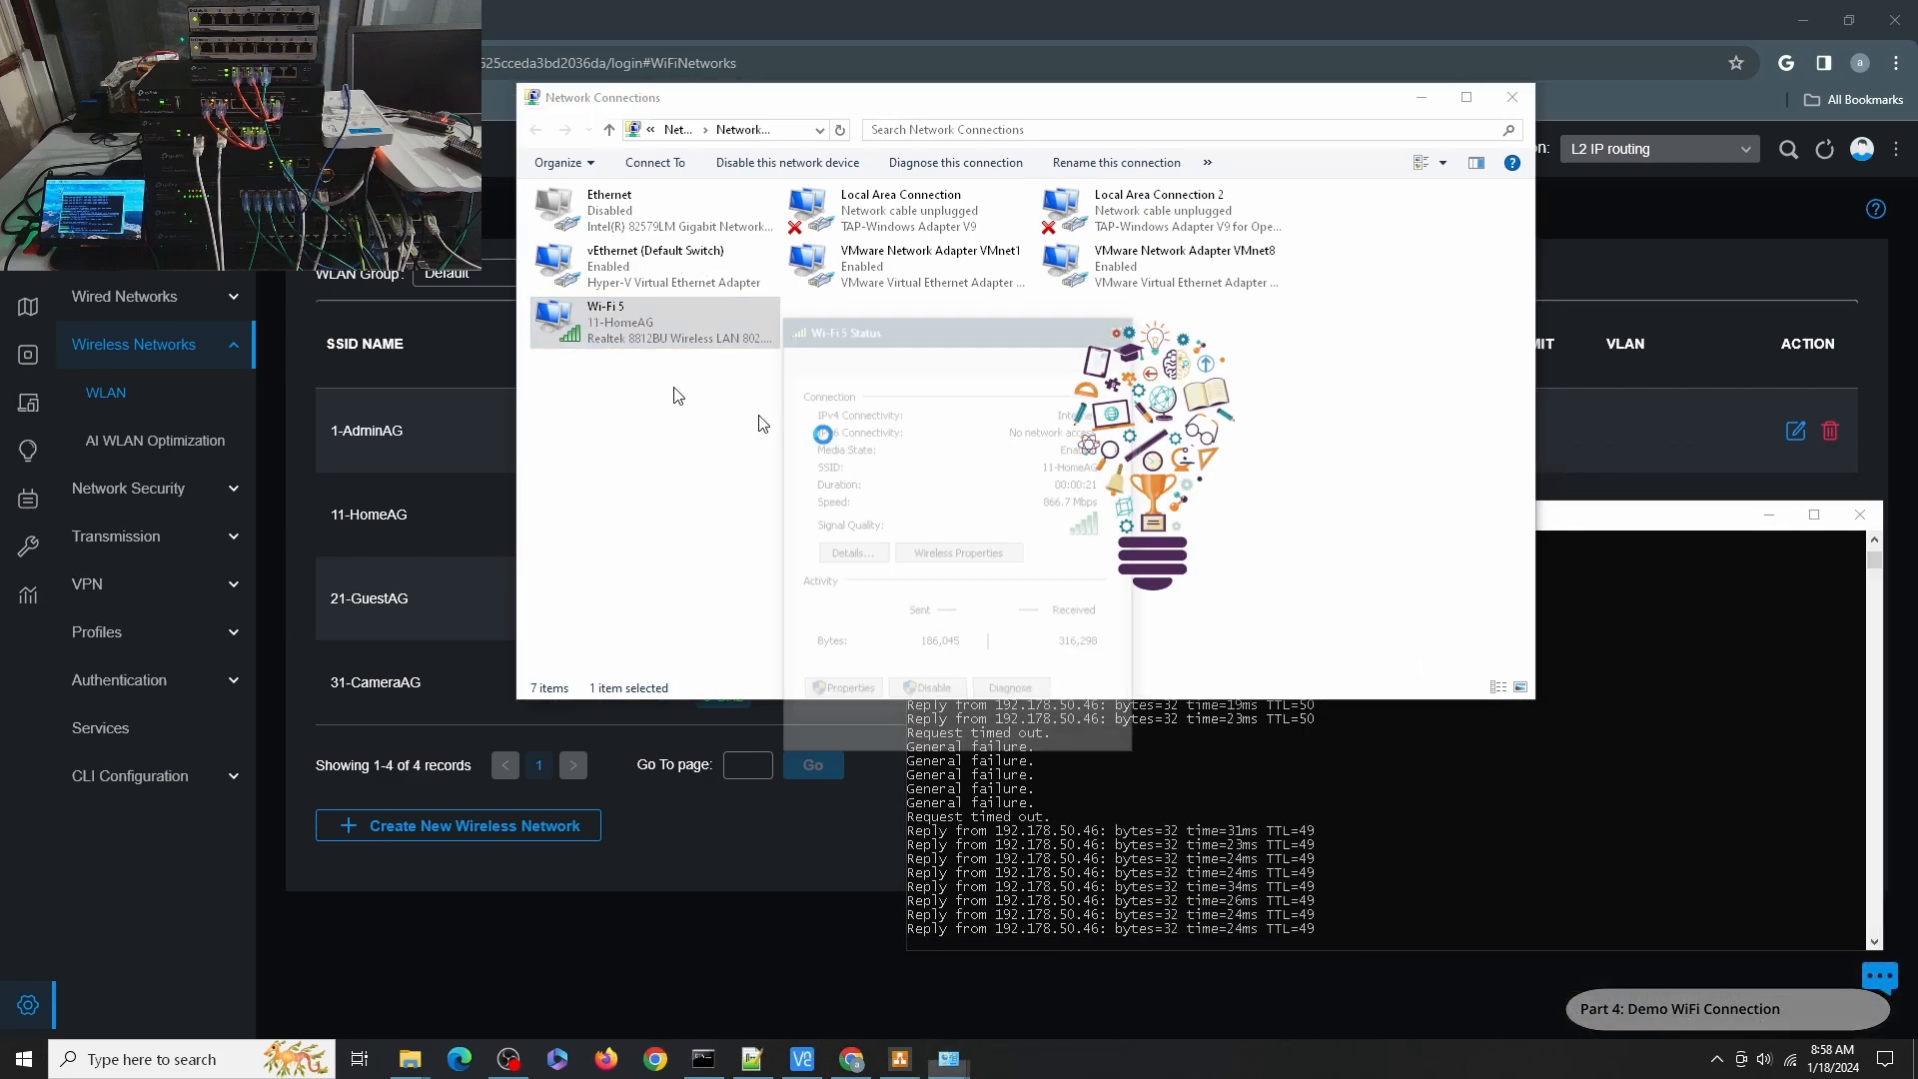
{"action": "left_click", "coordinate": [850, 555]}
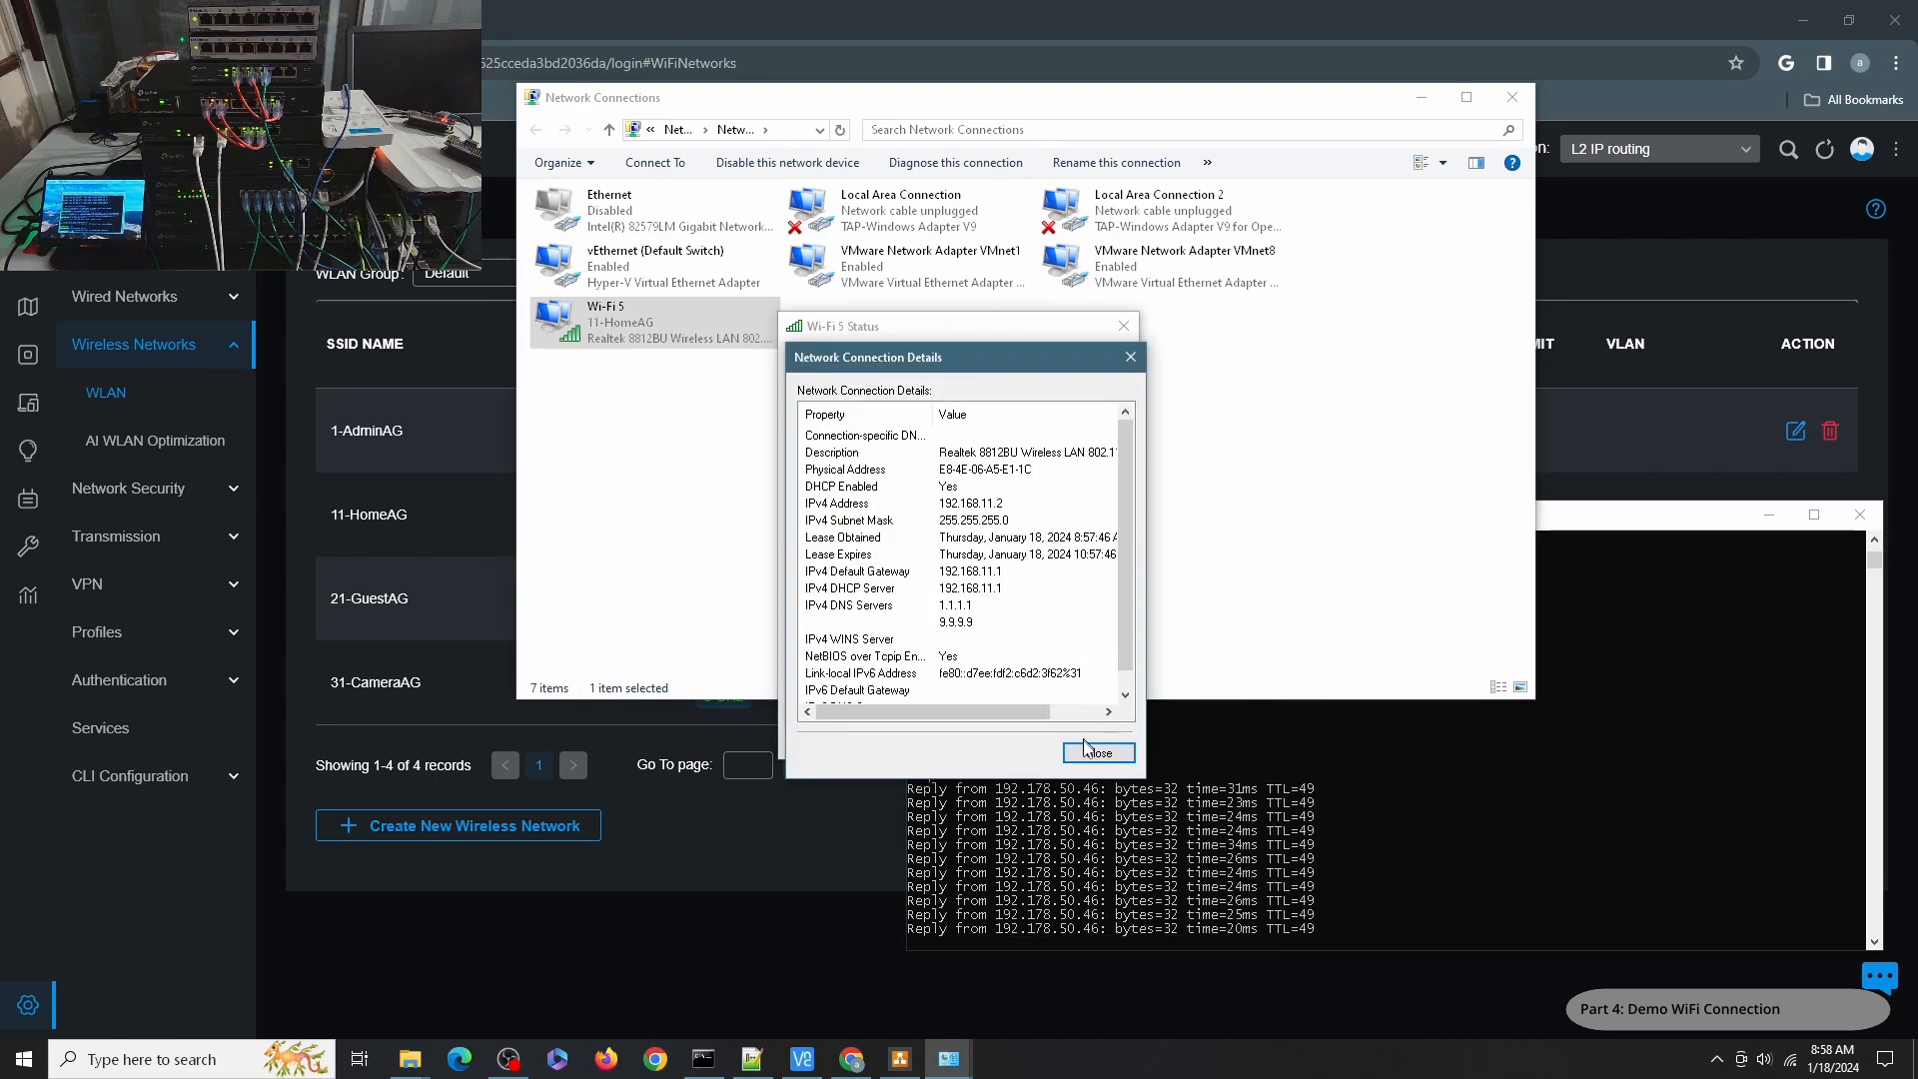
{"action": "left_click", "coordinate": [1086, 749]}
{"action": "left_click", "coordinate": [1109, 740]}
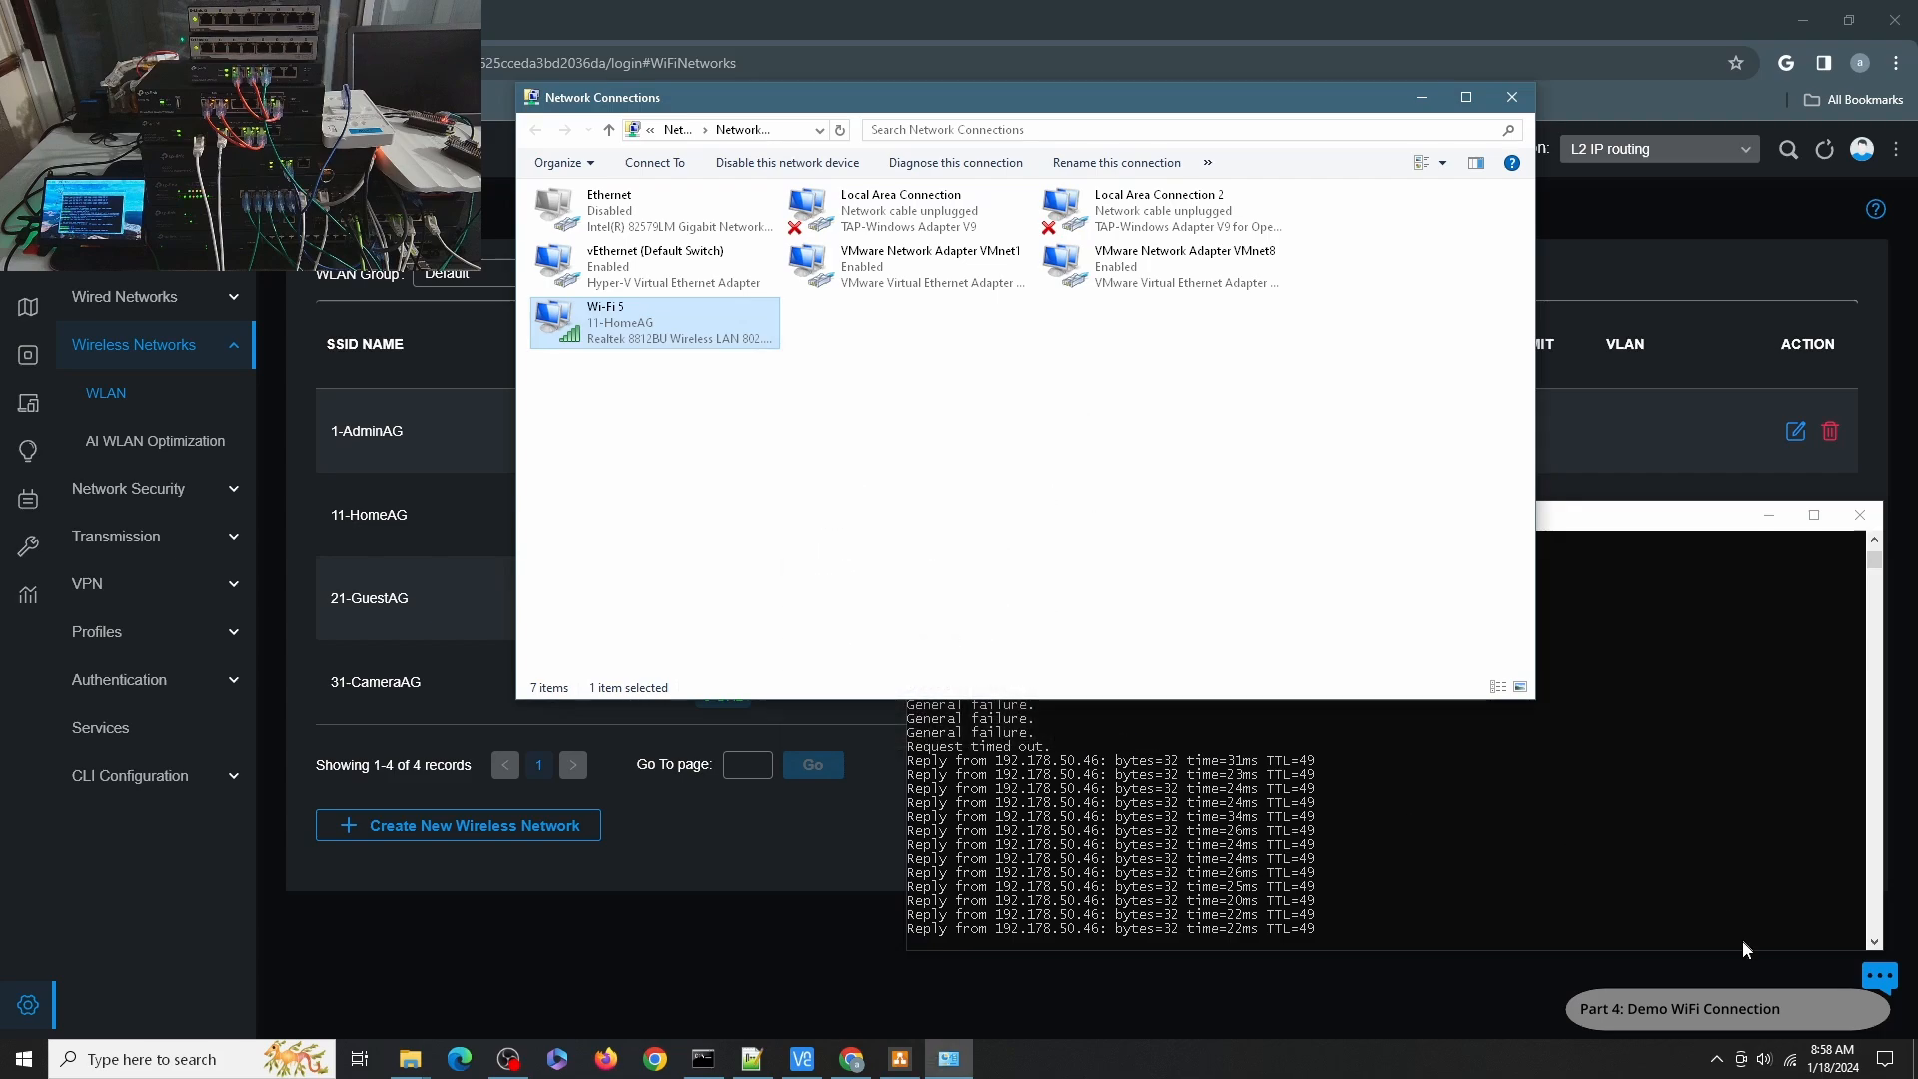
- Switch the PC's Wi-Fi connection from 11-HomeAG to the 21-GuestAG network, entering its network security key
{"action": "left_click", "coordinate": [1789, 1059]}
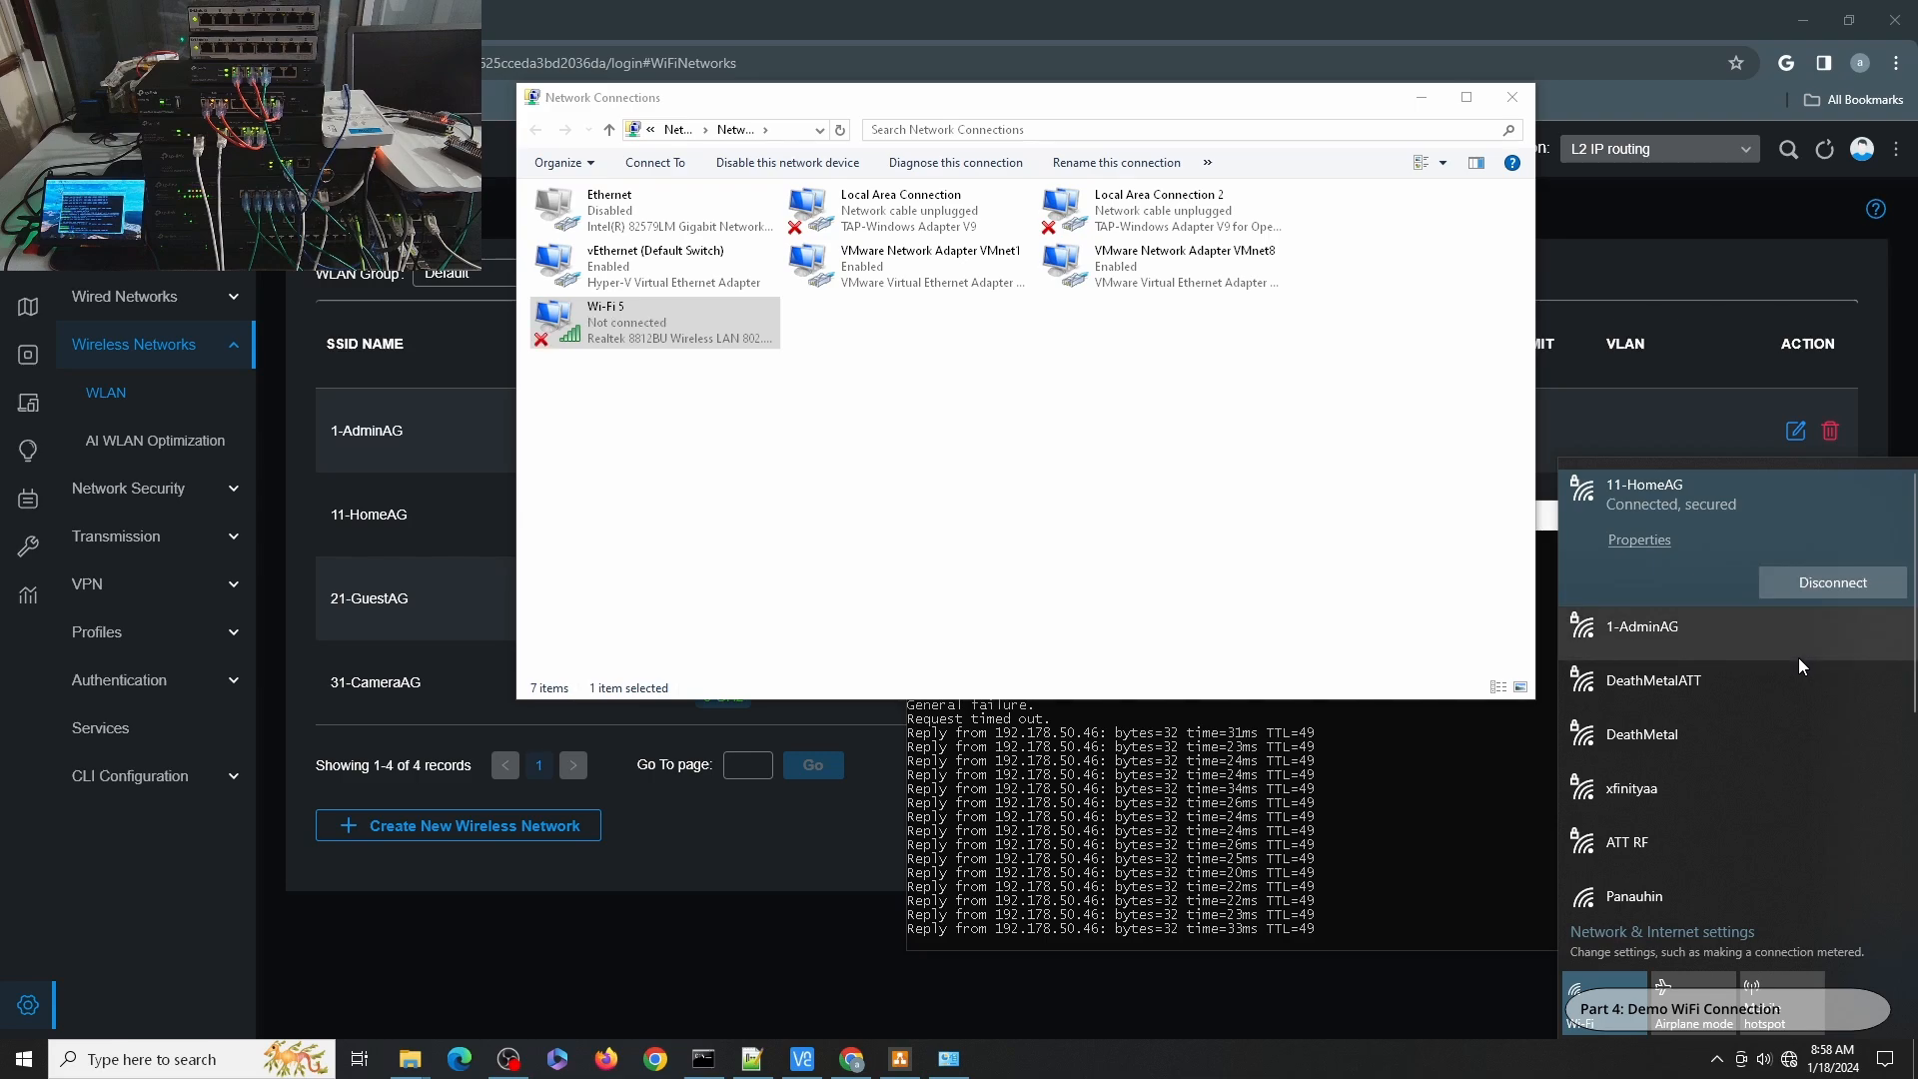
{"action": "scroll", "coordinate": [1798, 657], "scroll_direction": "down", "scroll_amount": 3}
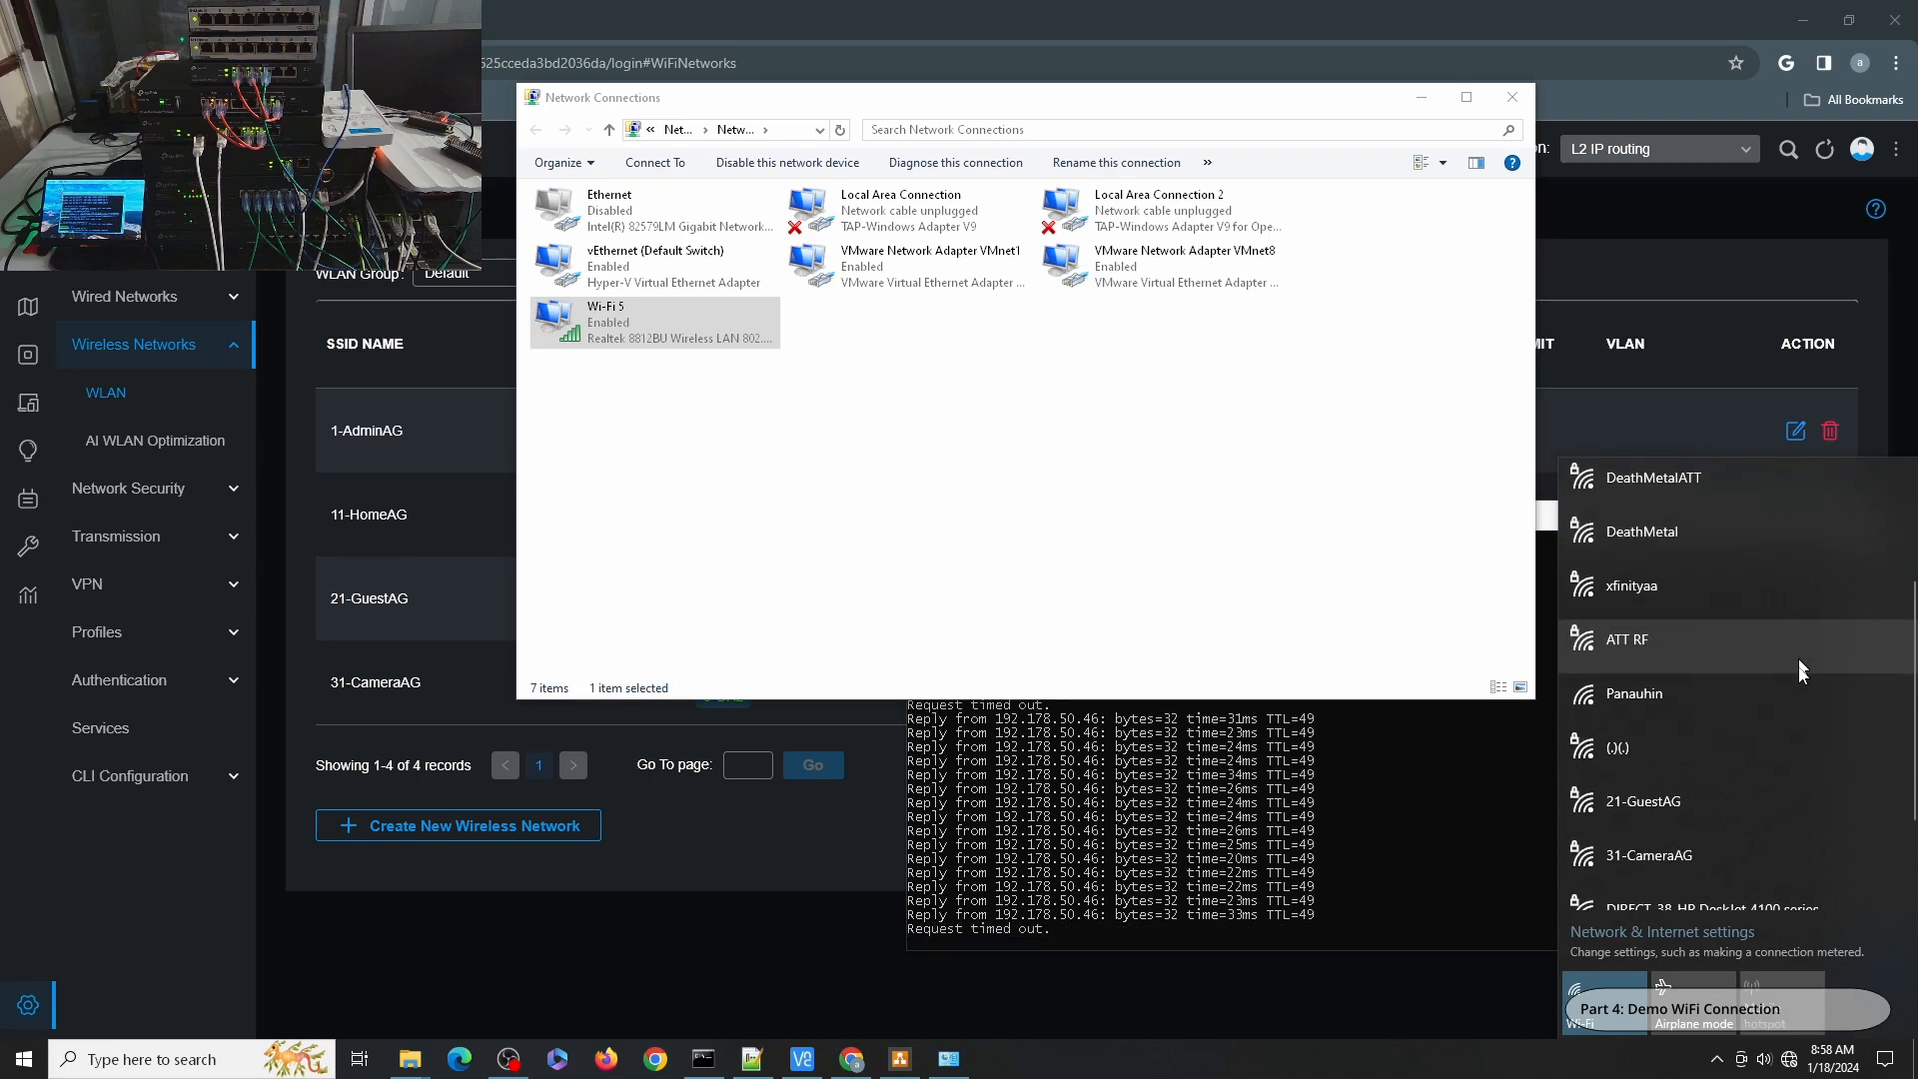
{"action": "left_click", "coordinate": [1712, 827]}
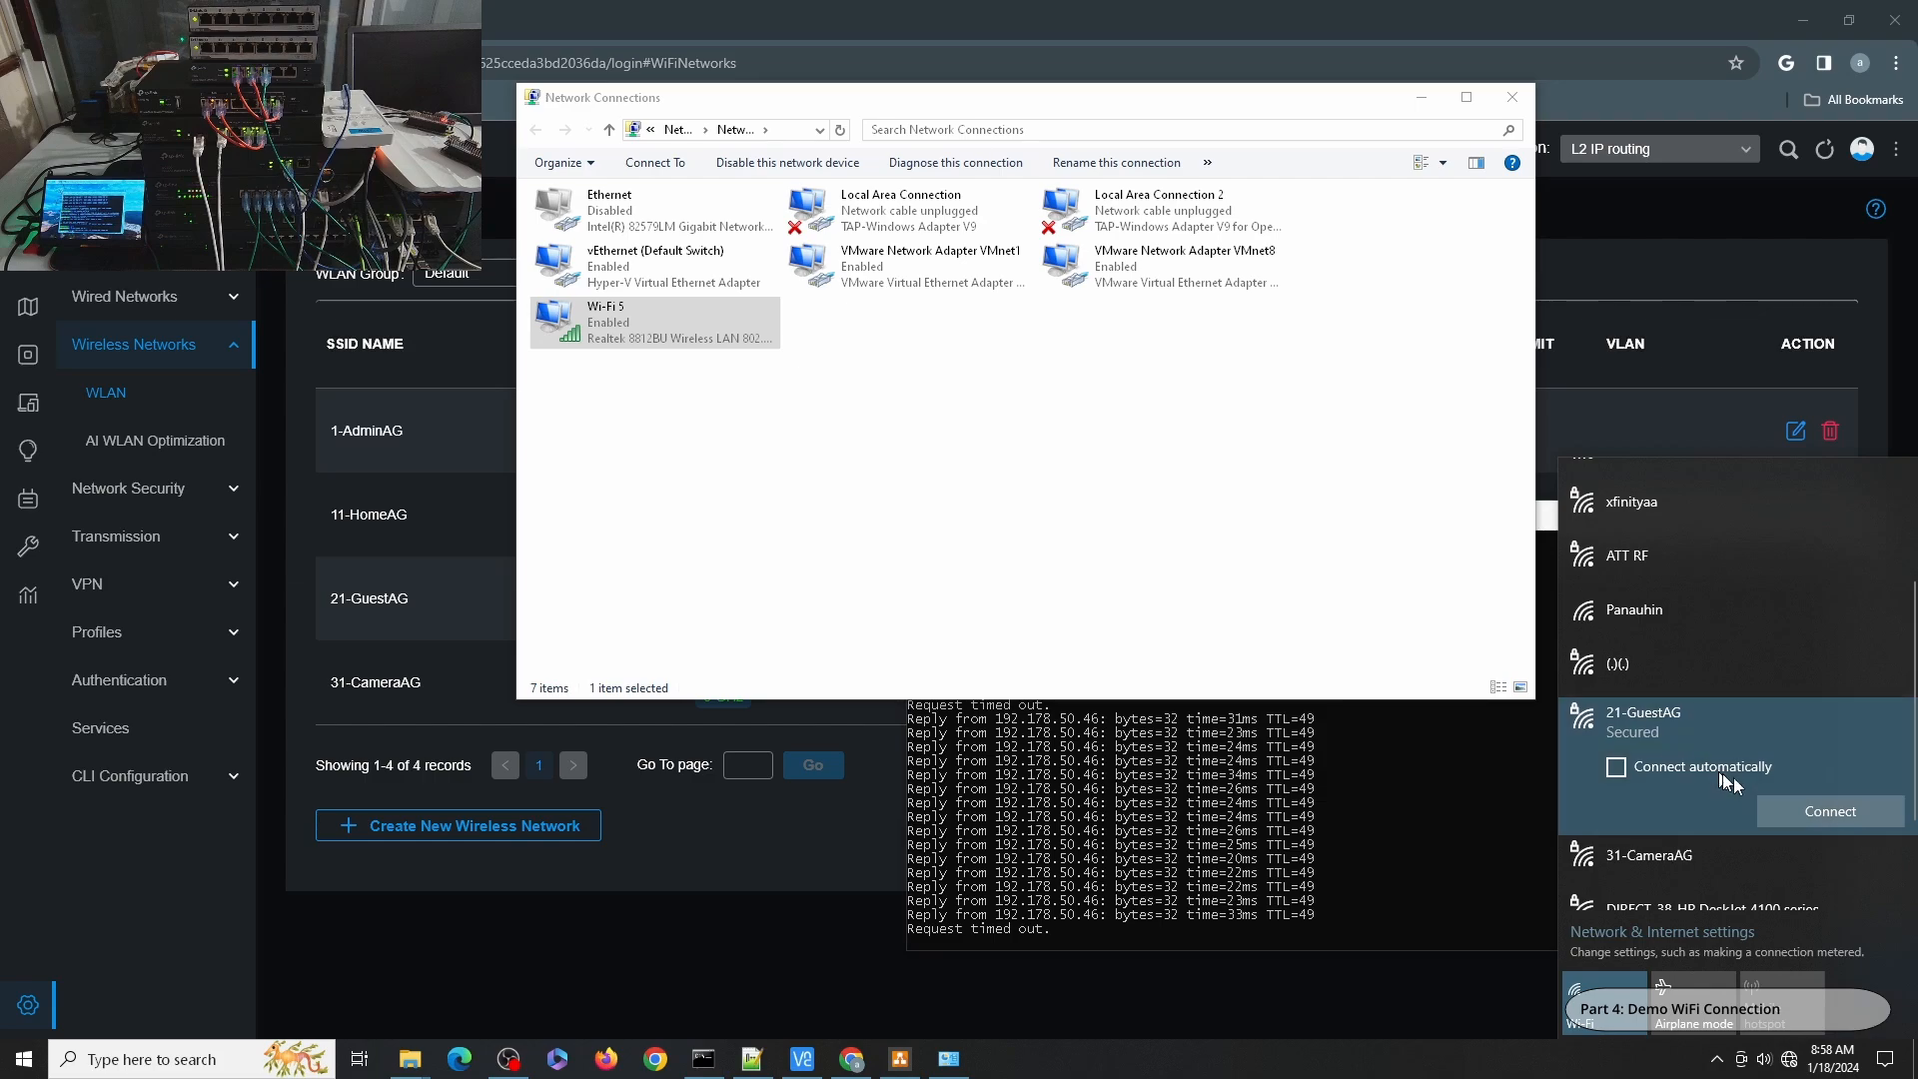
{"action": "left_click", "coordinate": [1824, 807]}
{"action": "type", "text": "••••••••"}
{"action": "key", "text": "Return"}
{"action": "key", "text": "Return"}
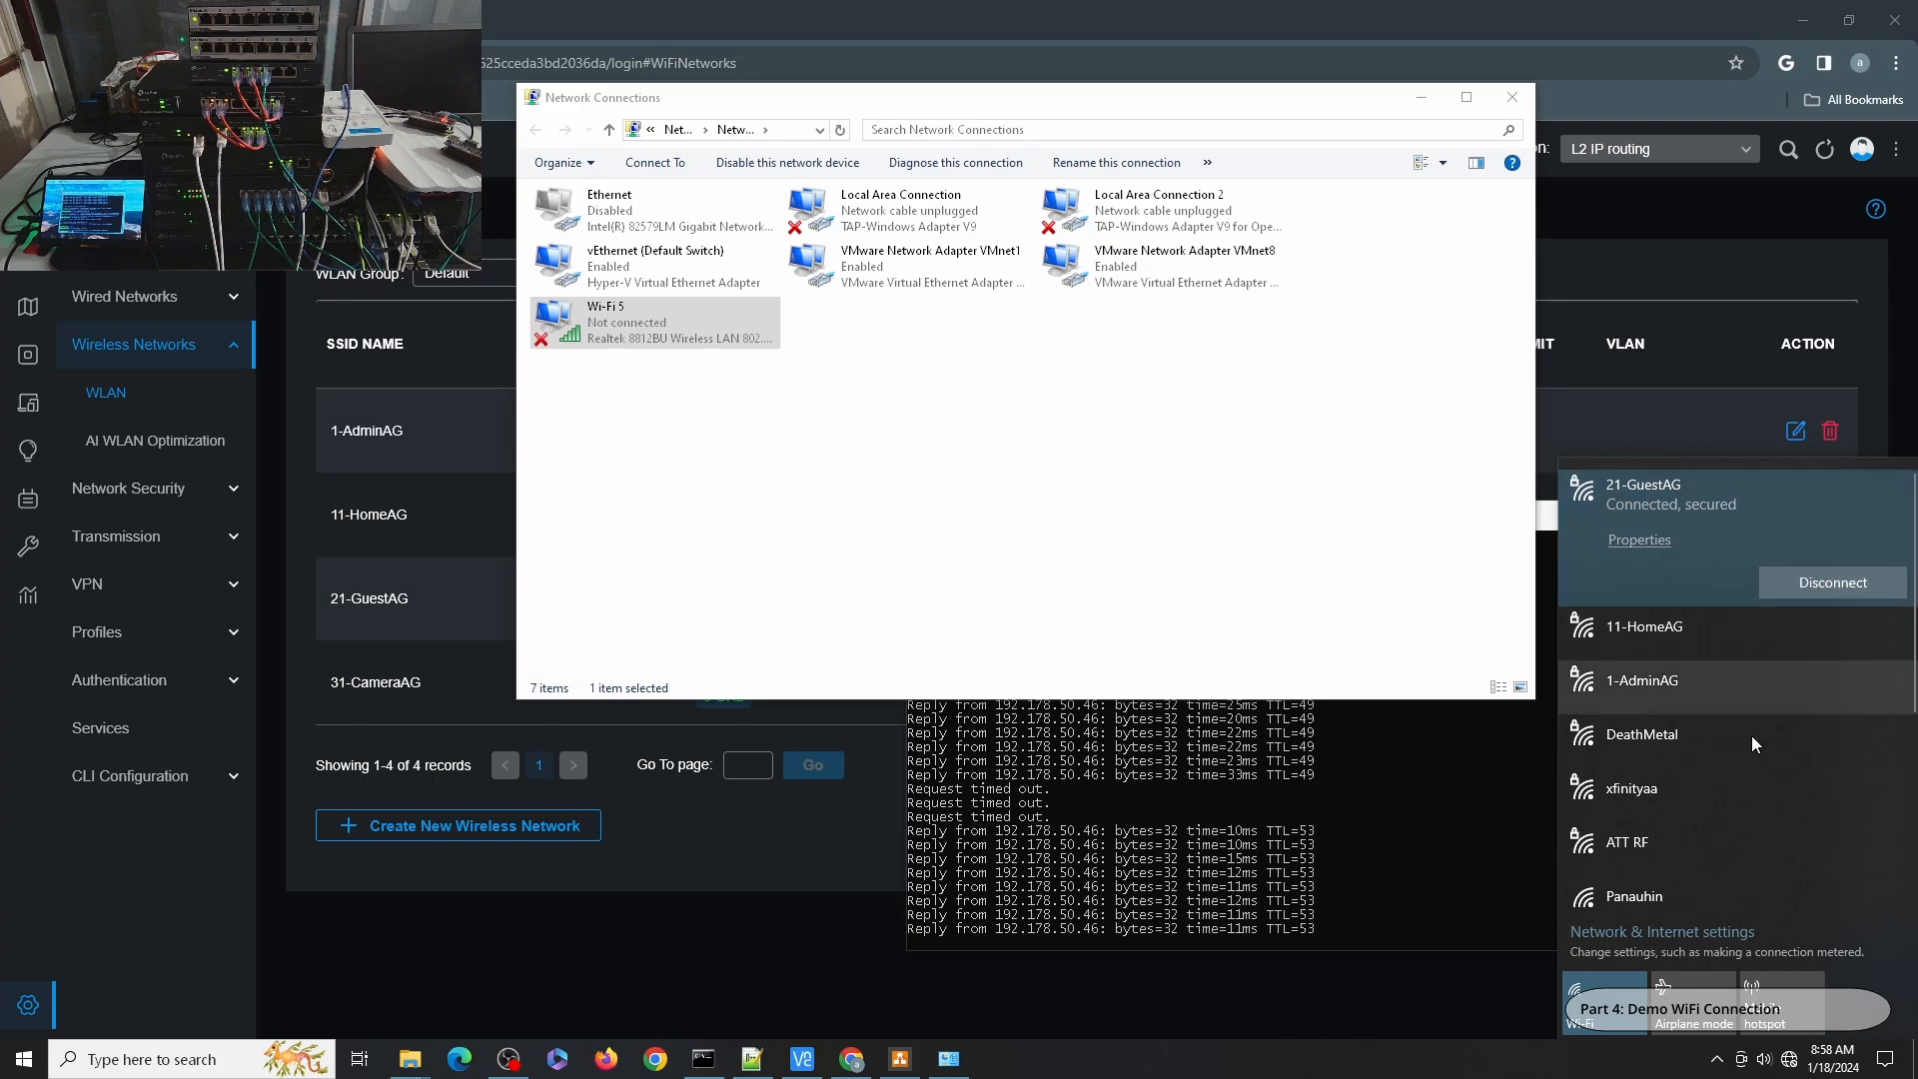
- Connect the PC to the 31-CameraAG Wi-Fi network with its network security key and allow the PC to be discoverable
{"action": "scroll", "coordinate": [1680, 758], "scroll_direction": "down", "scroll_amount": 5}
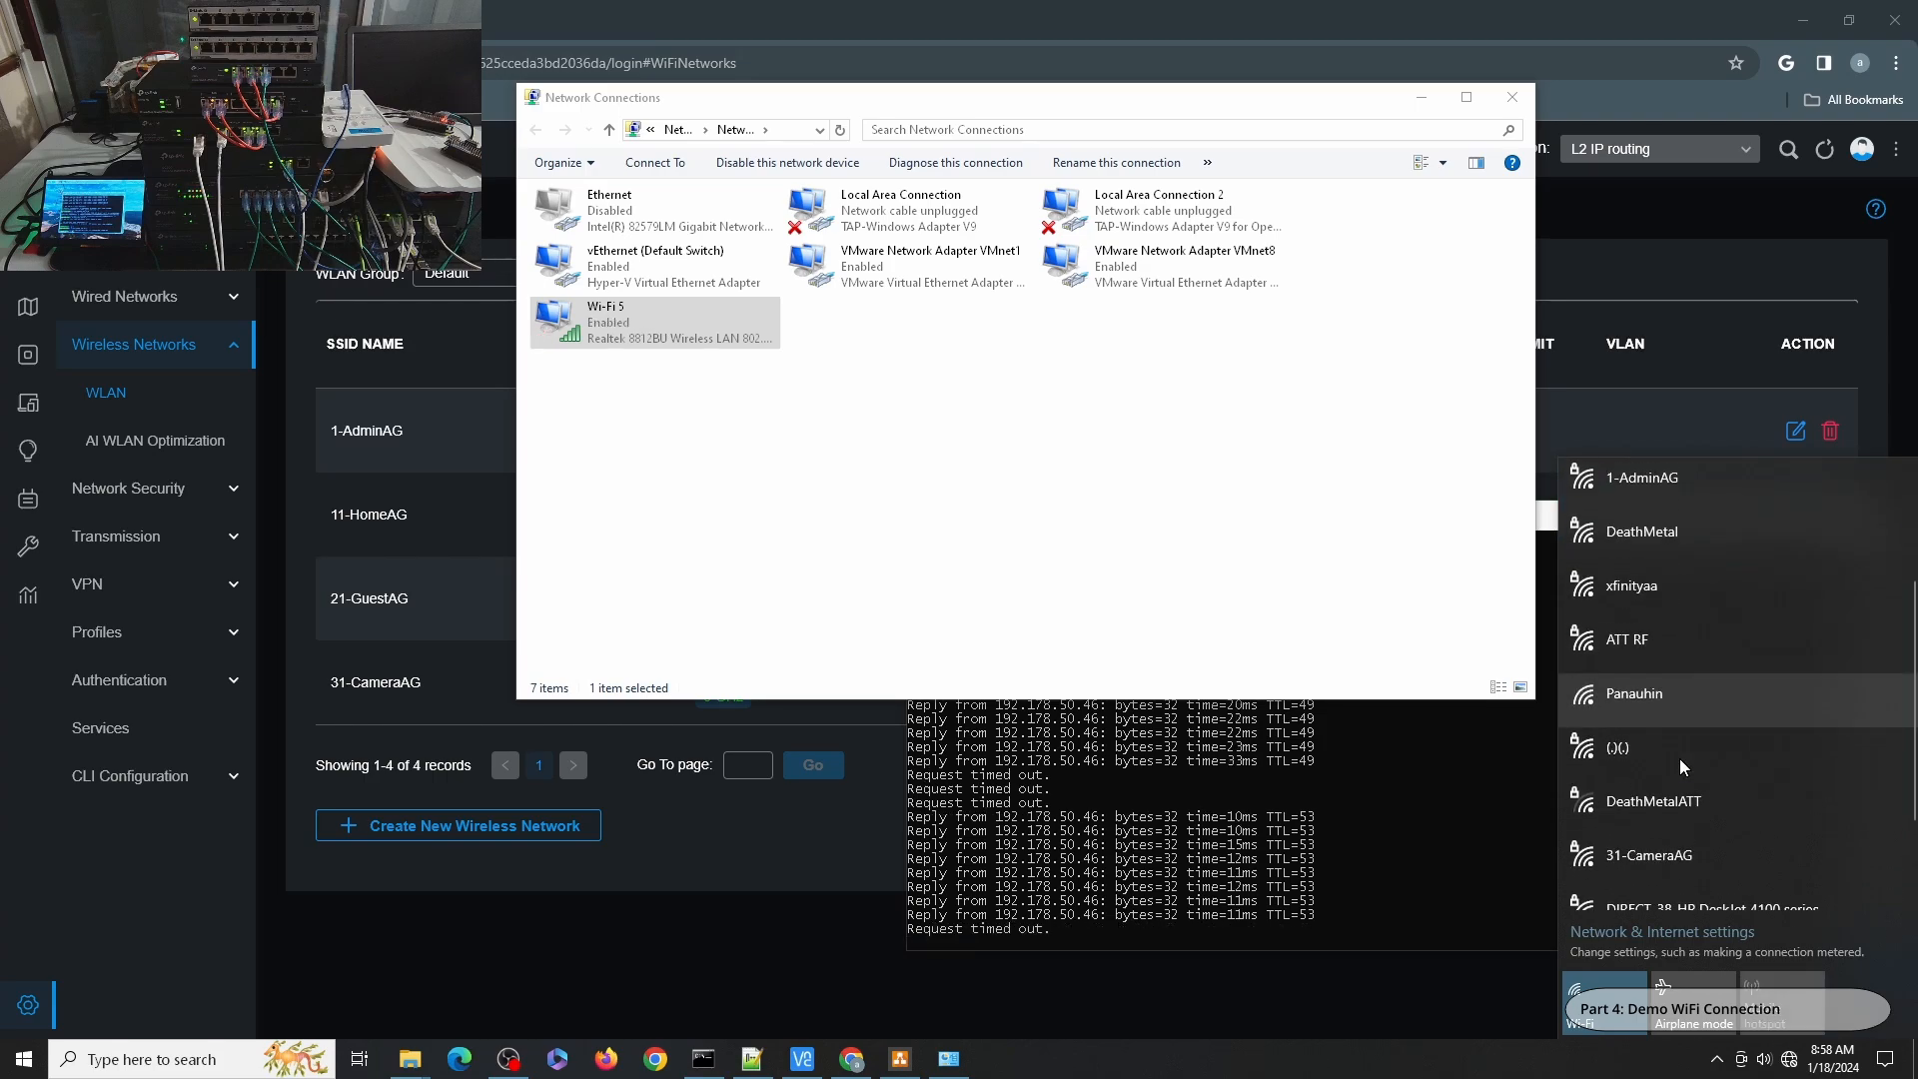
{"action": "left_click", "coordinate": [1678, 760]}
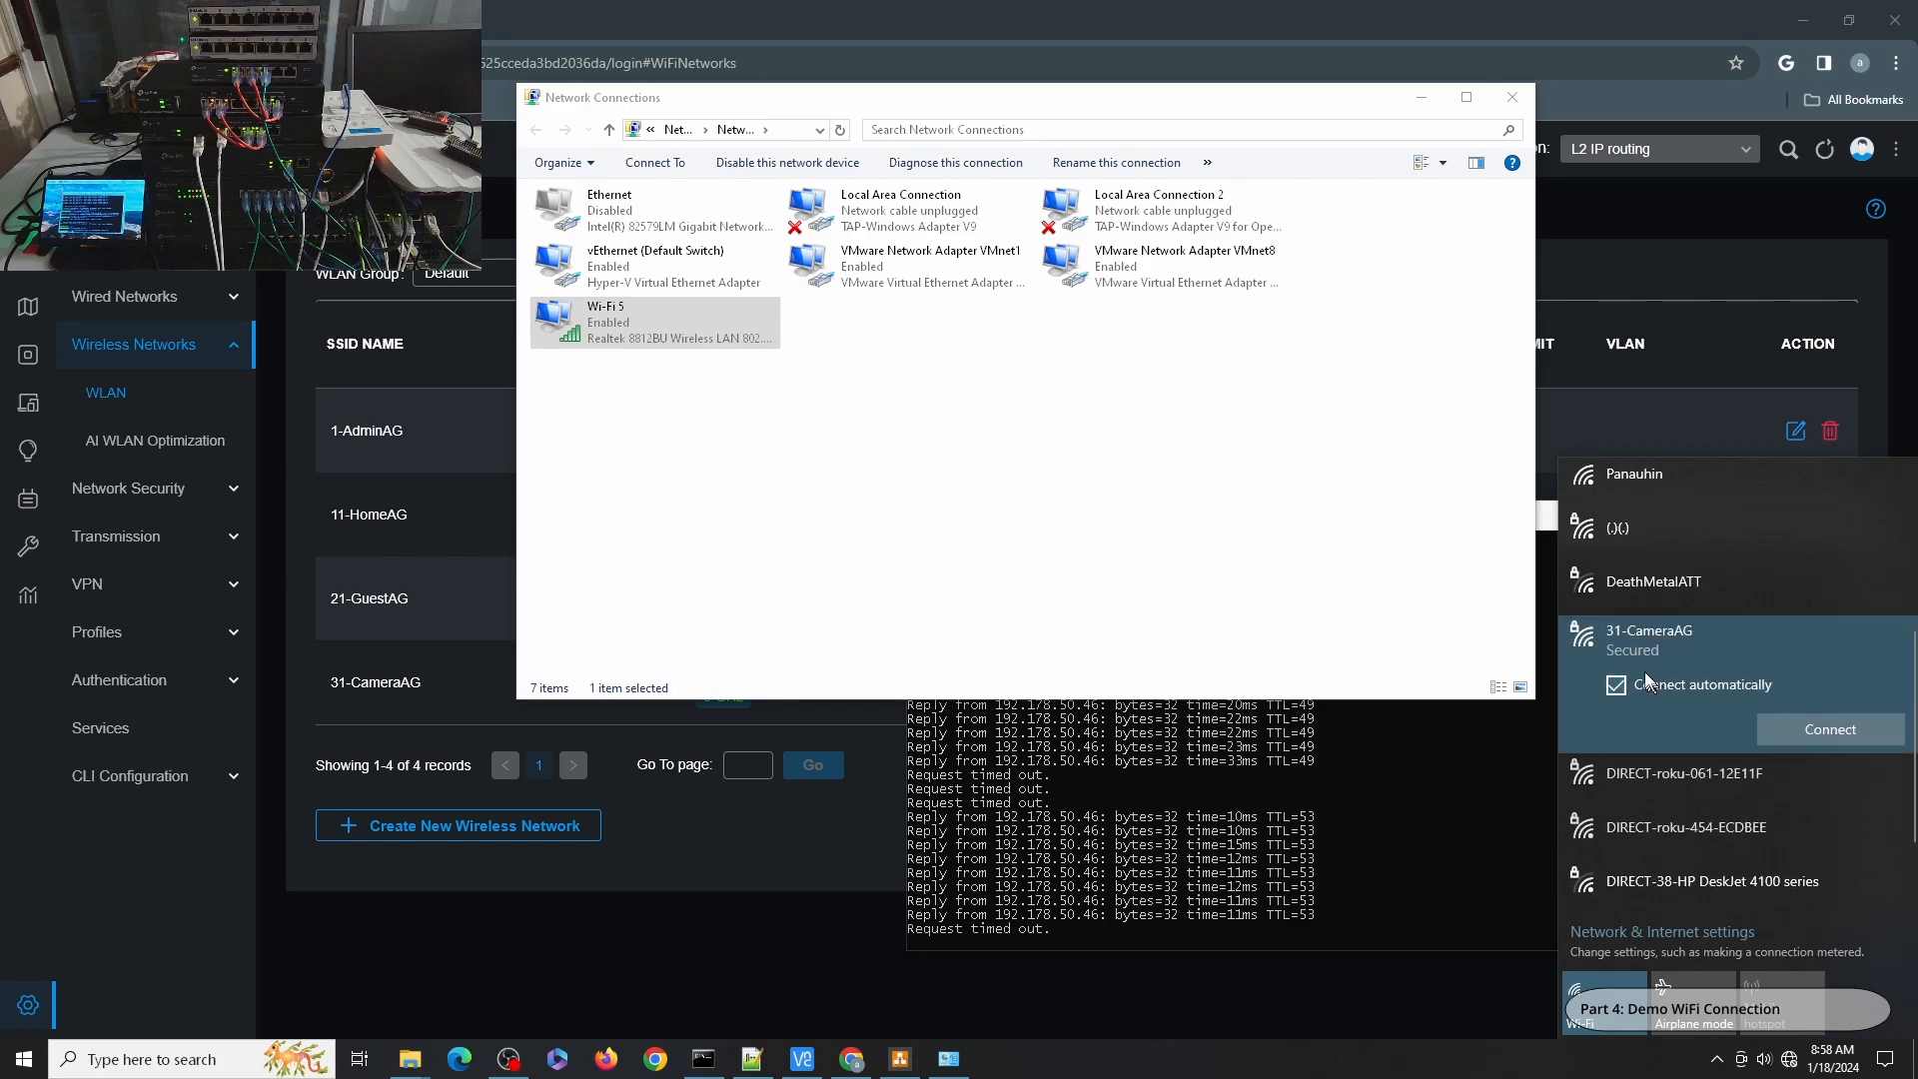
{"action": "left_click", "coordinate": [1786, 725]}
{"action": "type", "text": "••••••••"}
{"action": "key", "text": "Return"}
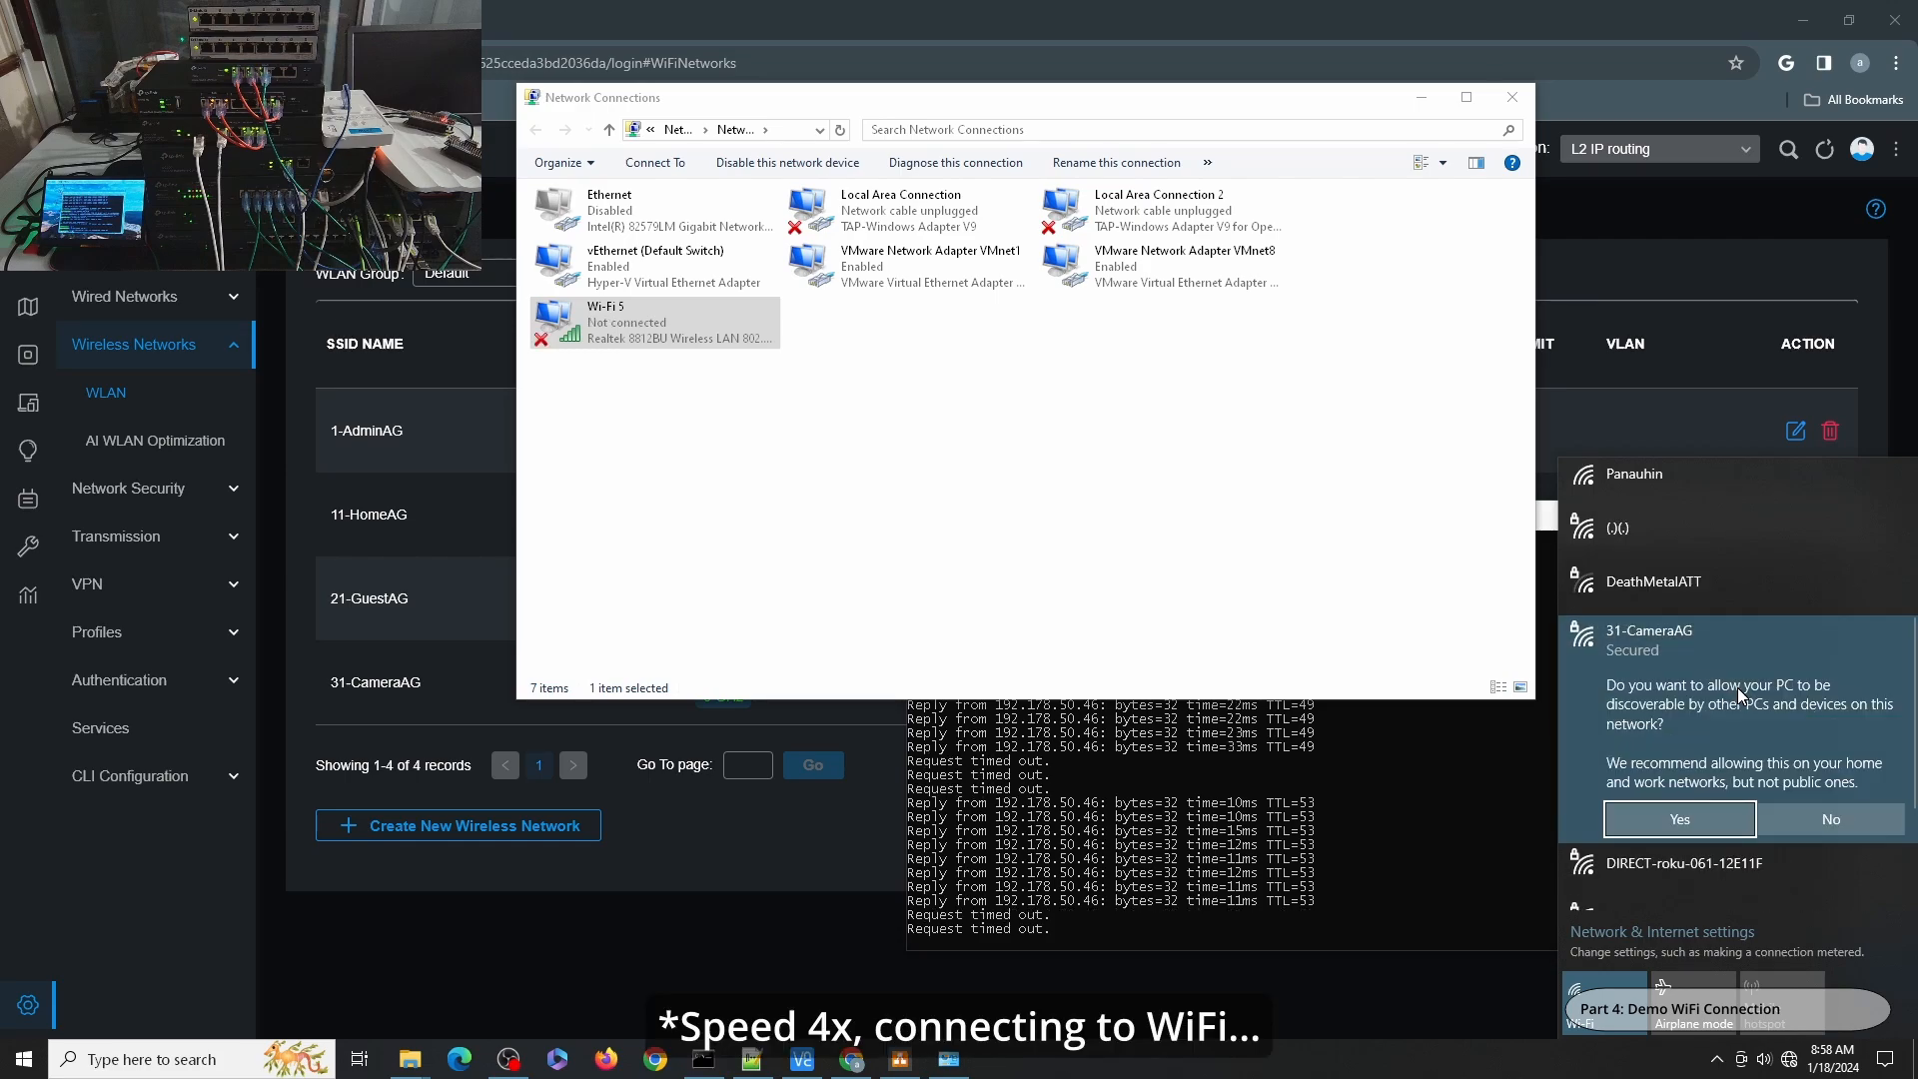
{"action": "key", "text": "Return"}
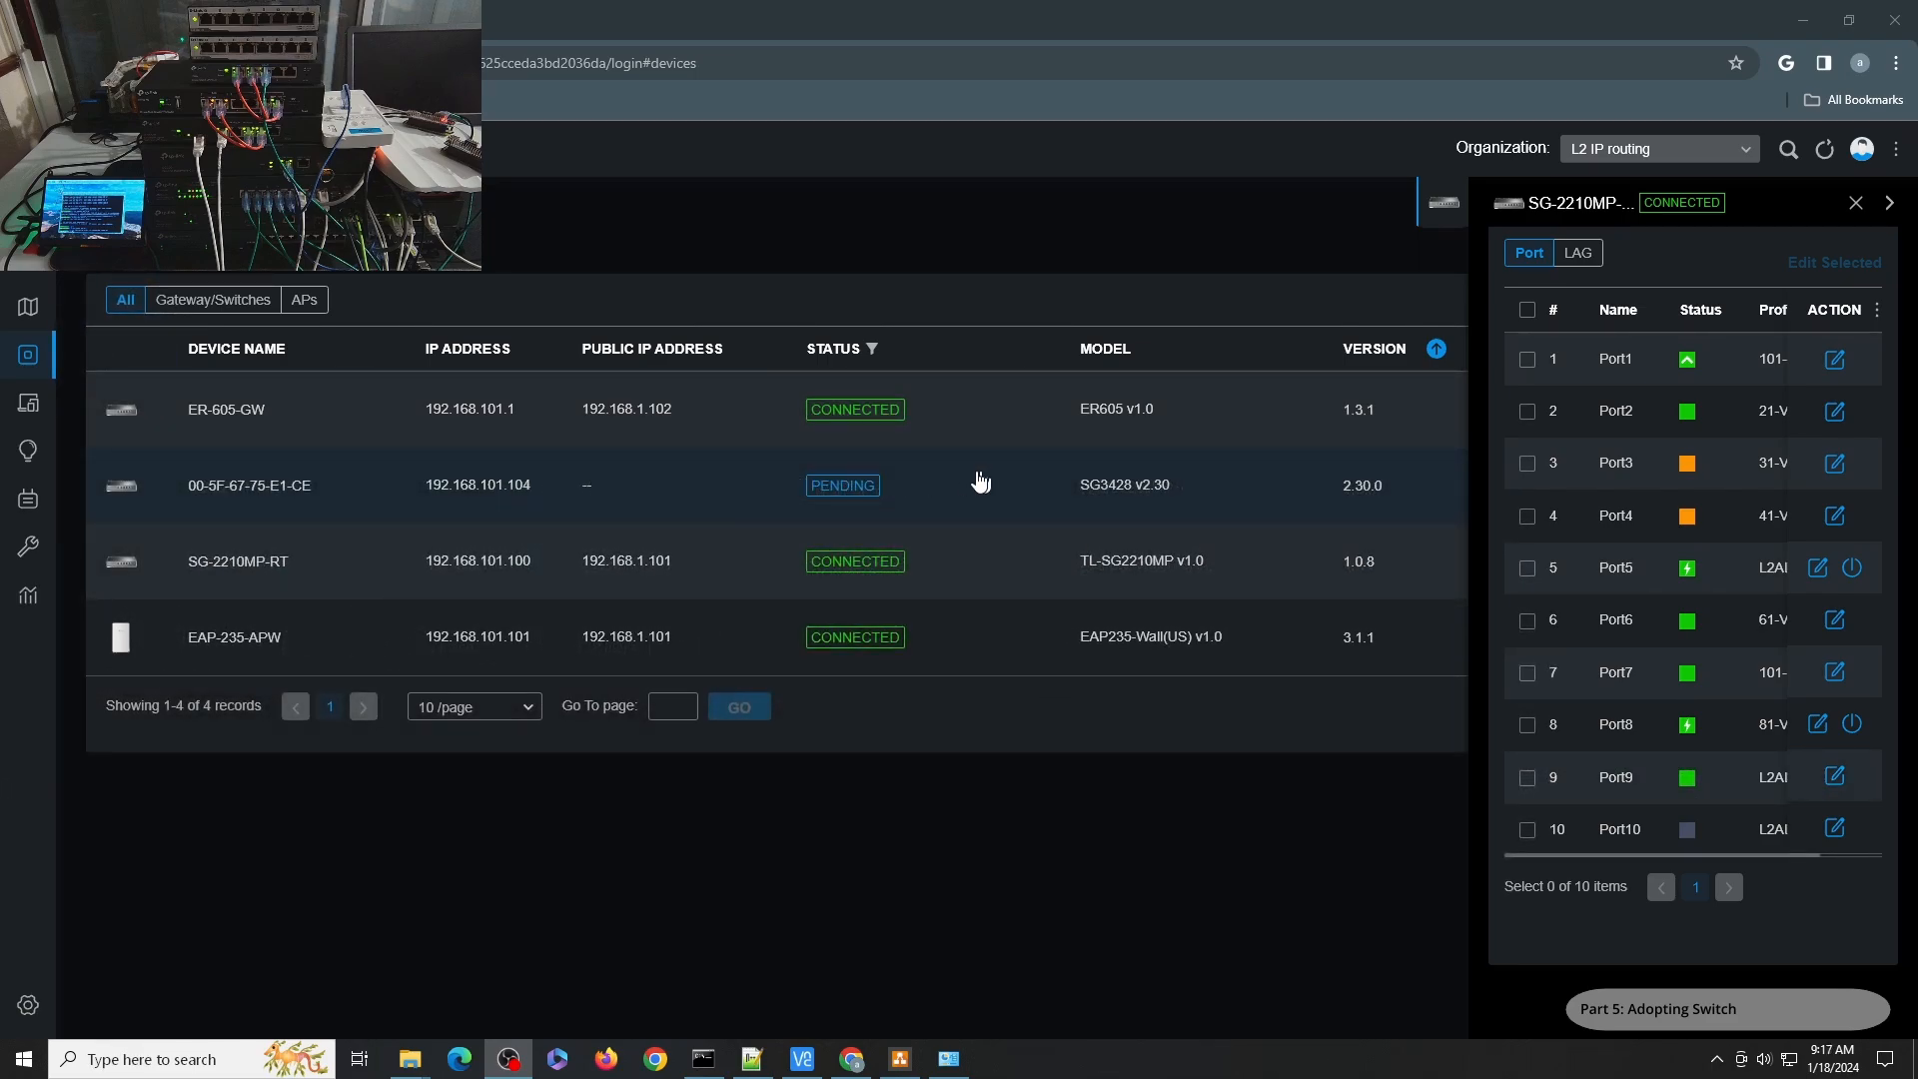
- Close the SG-2210MP switch details, adopt the pending SG3428 switch and refresh the device list
{"action": "left_click", "coordinate": [1855, 203]}
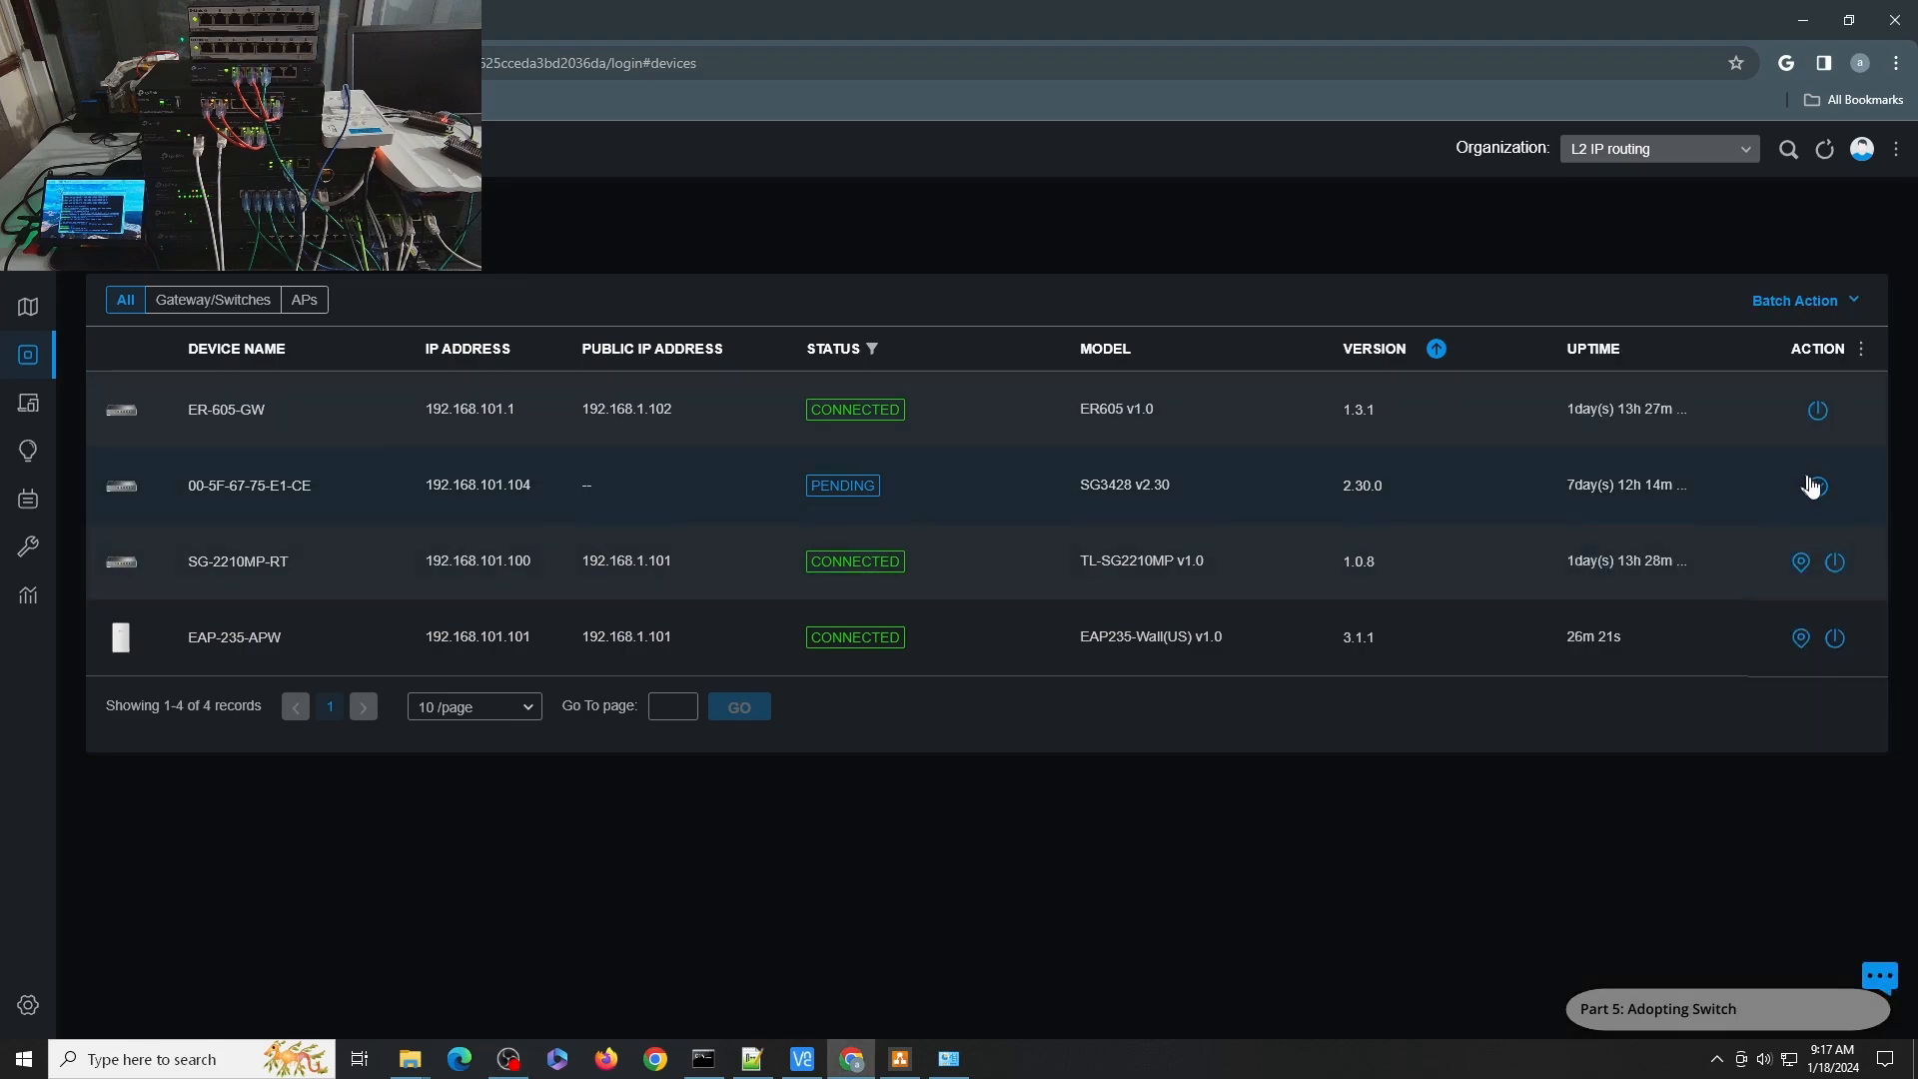
{"action": "left_click", "coordinate": [1814, 486]}
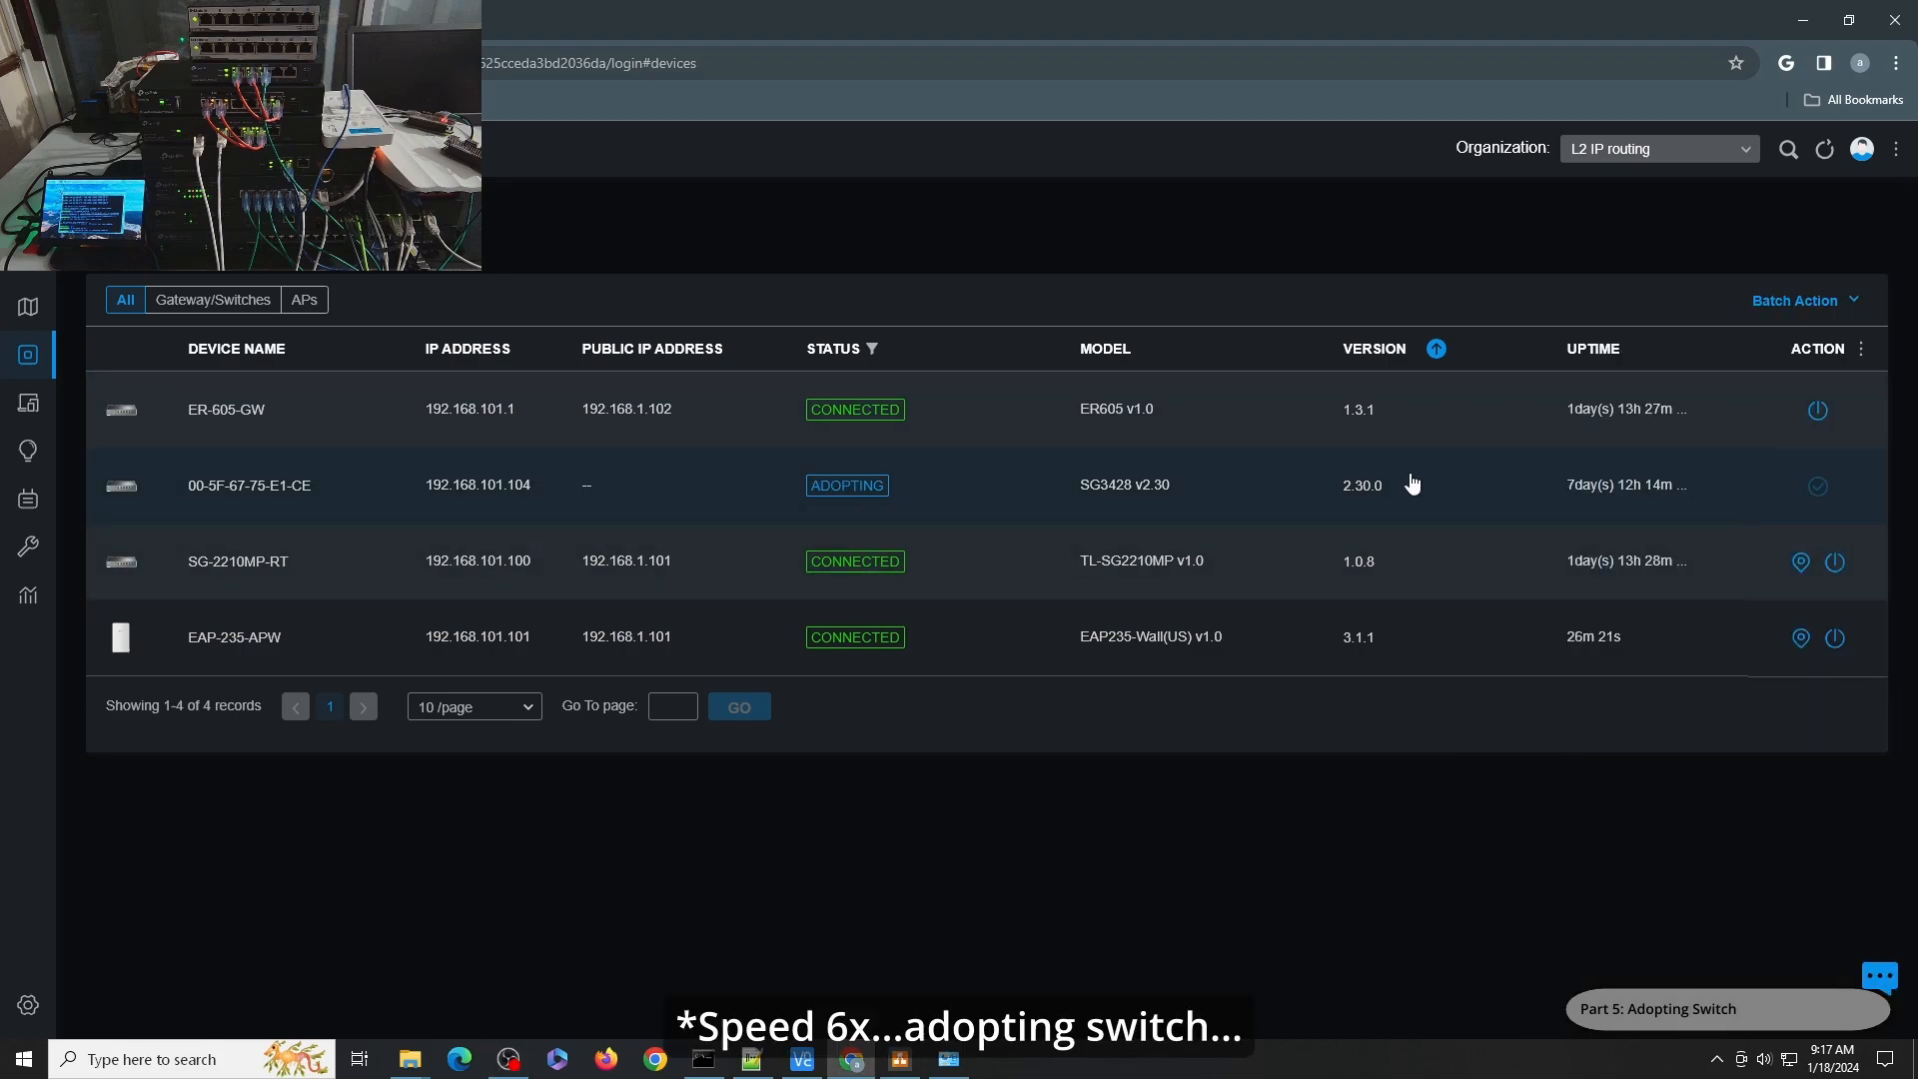
{"action": "left_click", "coordinate": [1826, 157]}
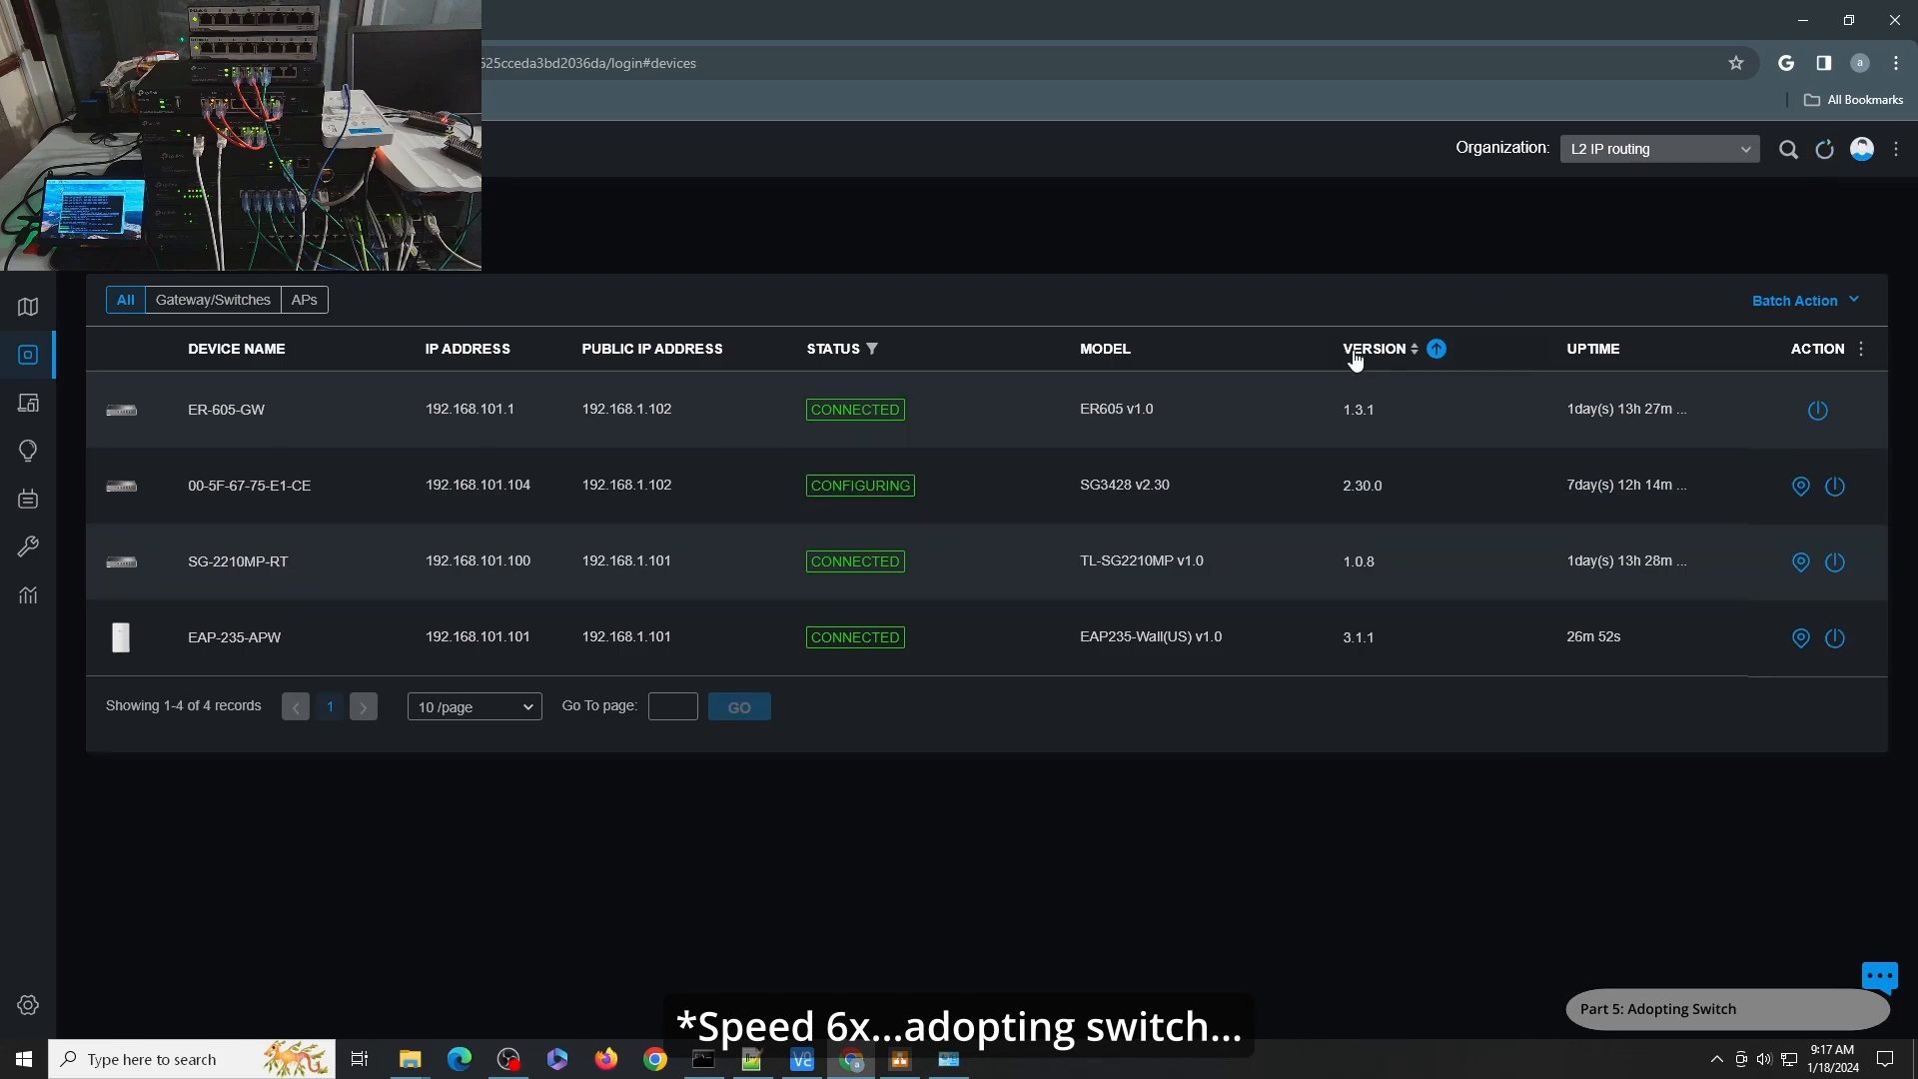
{"action": "left_click", "coordinate": [1829, 149]}
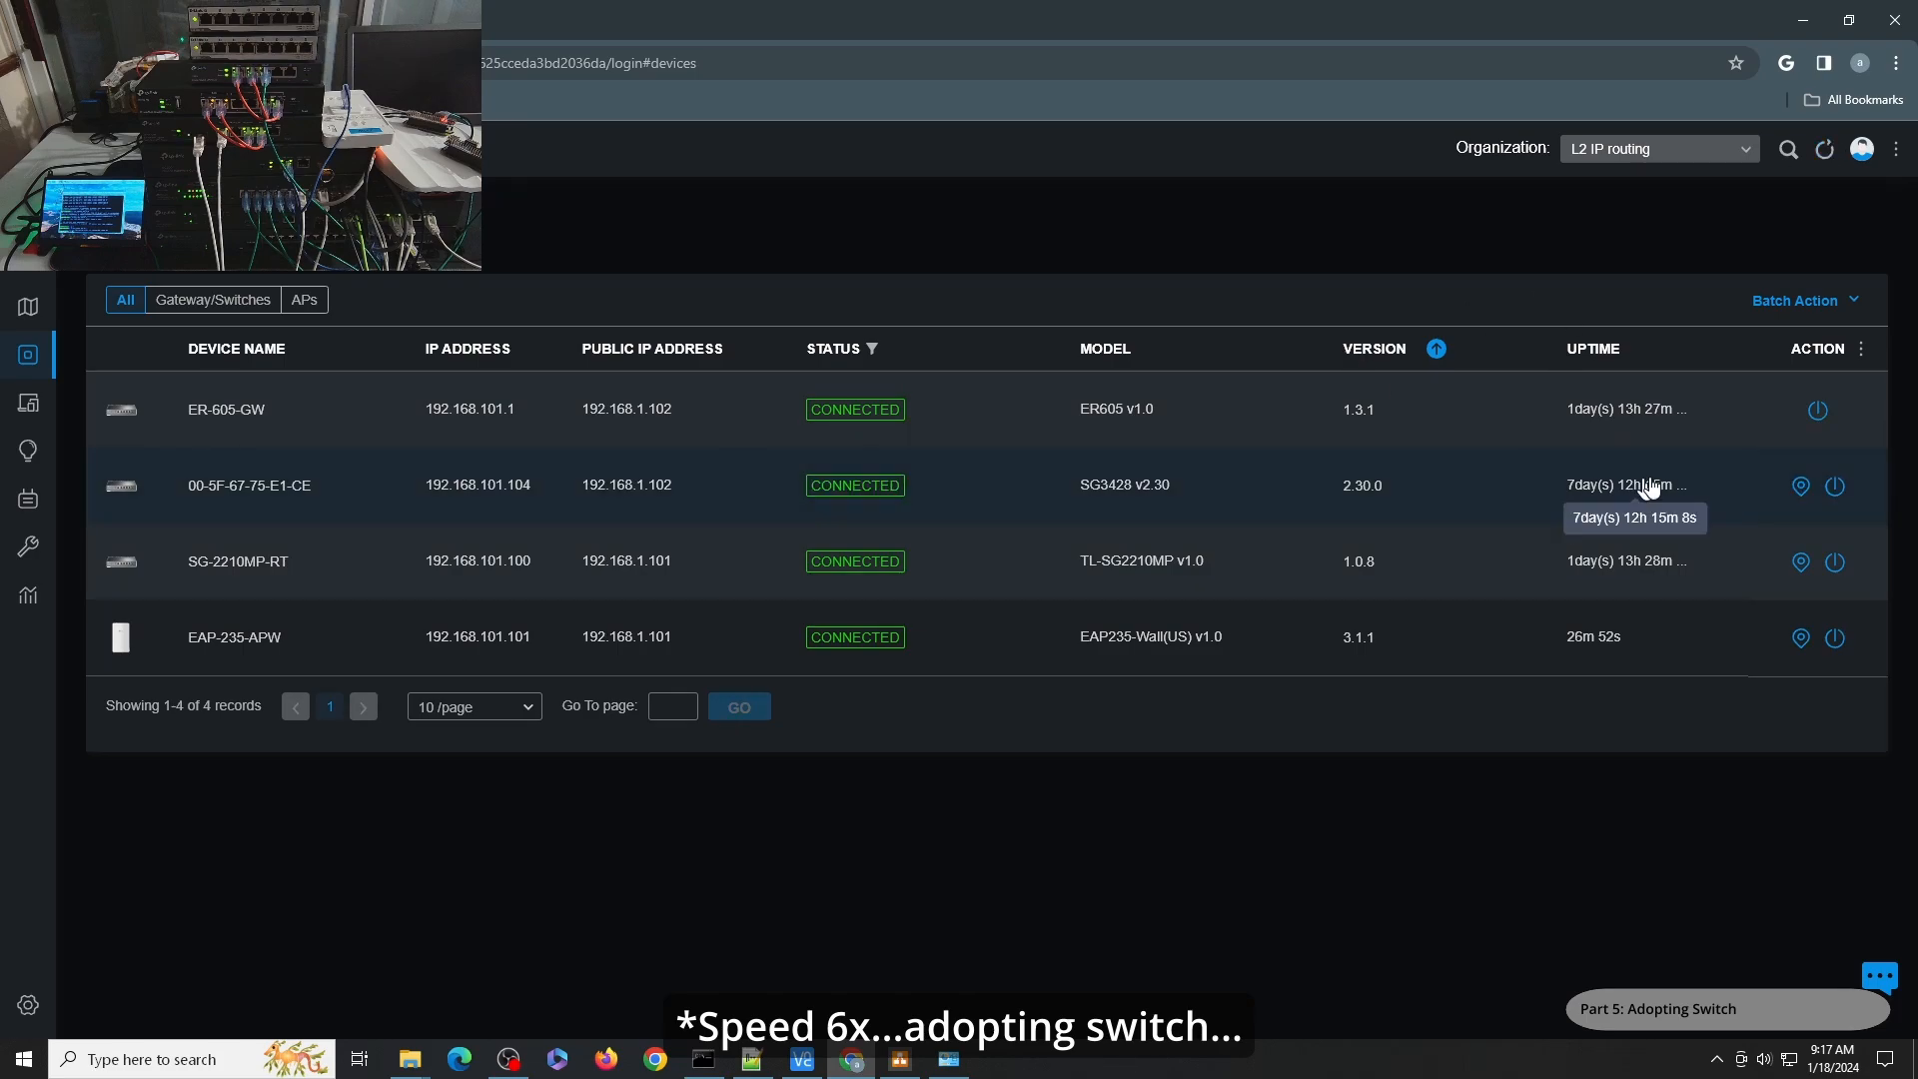
- Rename the adopted SG3428 switch to SG-3428-AS, apply the change and close its details
{"action": "left_click", "coordinate": [249, 488]}
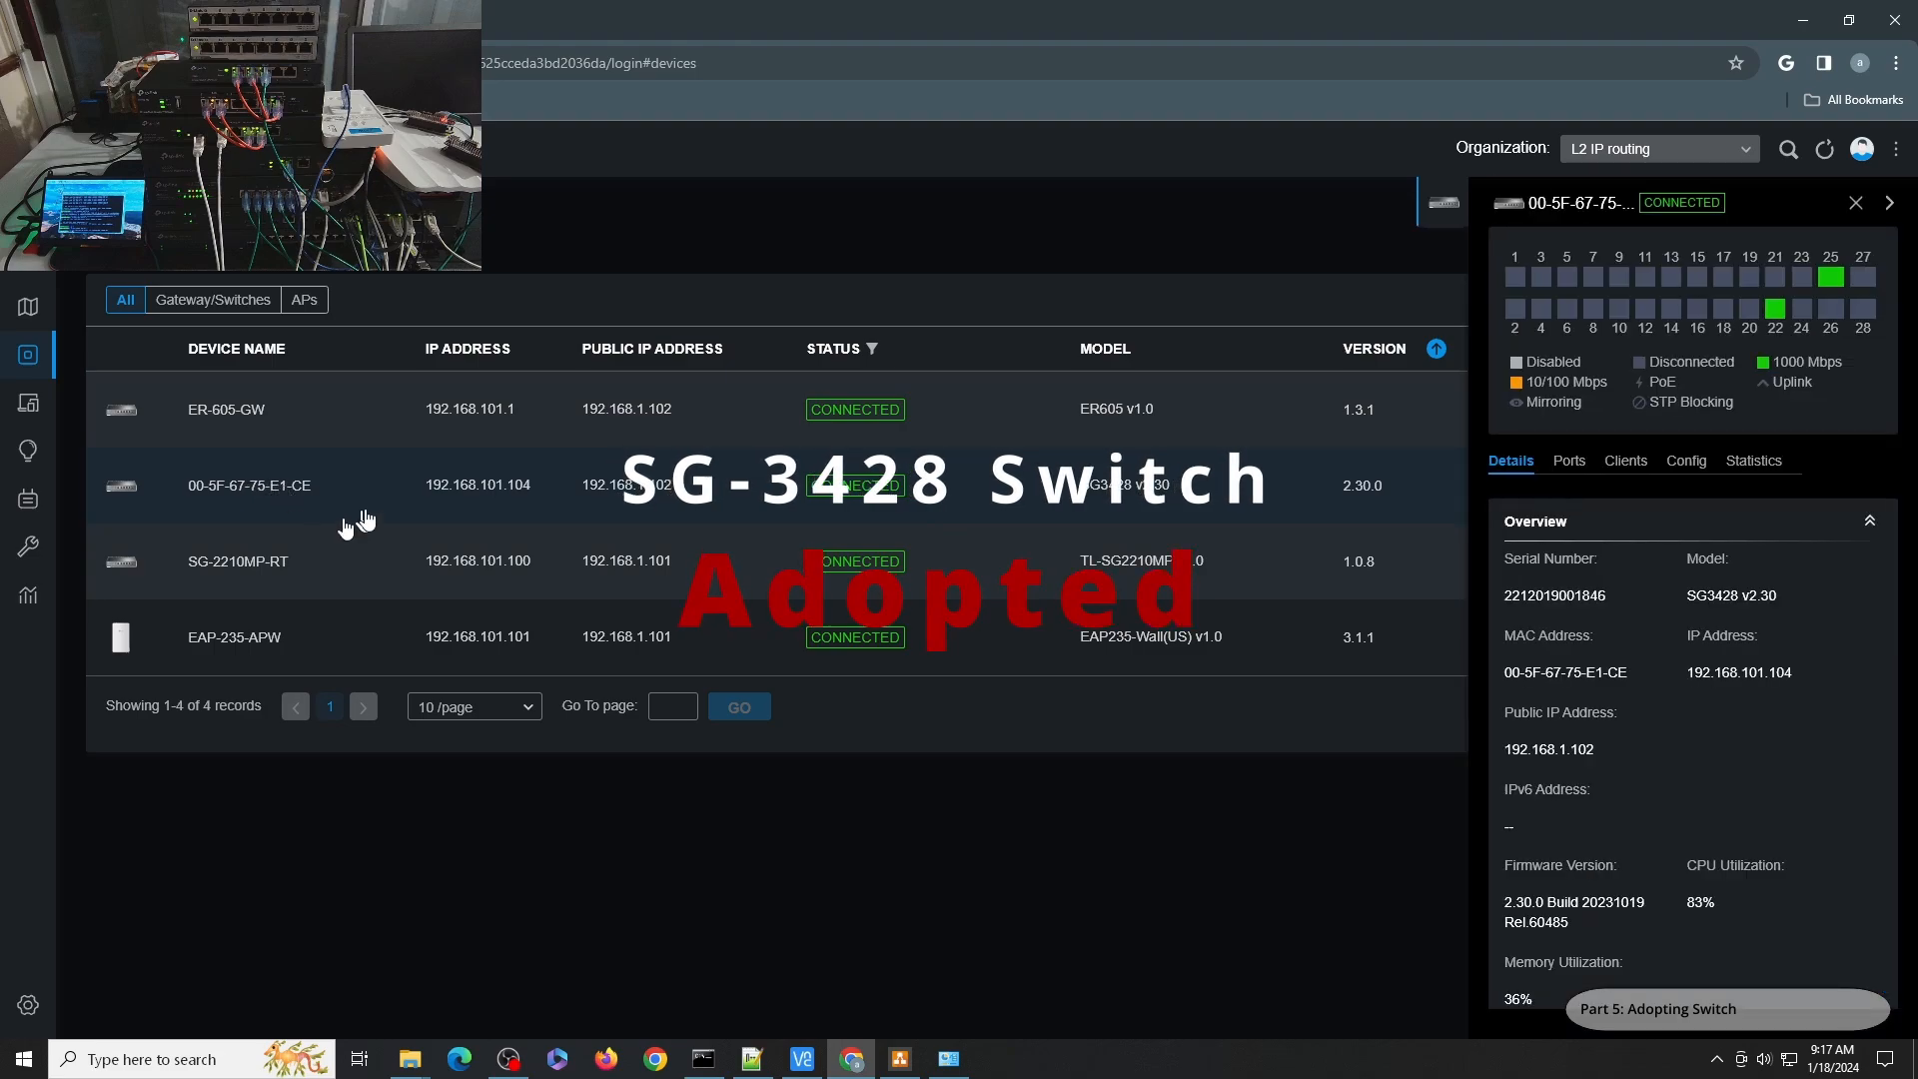
{"action": "left_click", "coordinate": [1705, 473]}
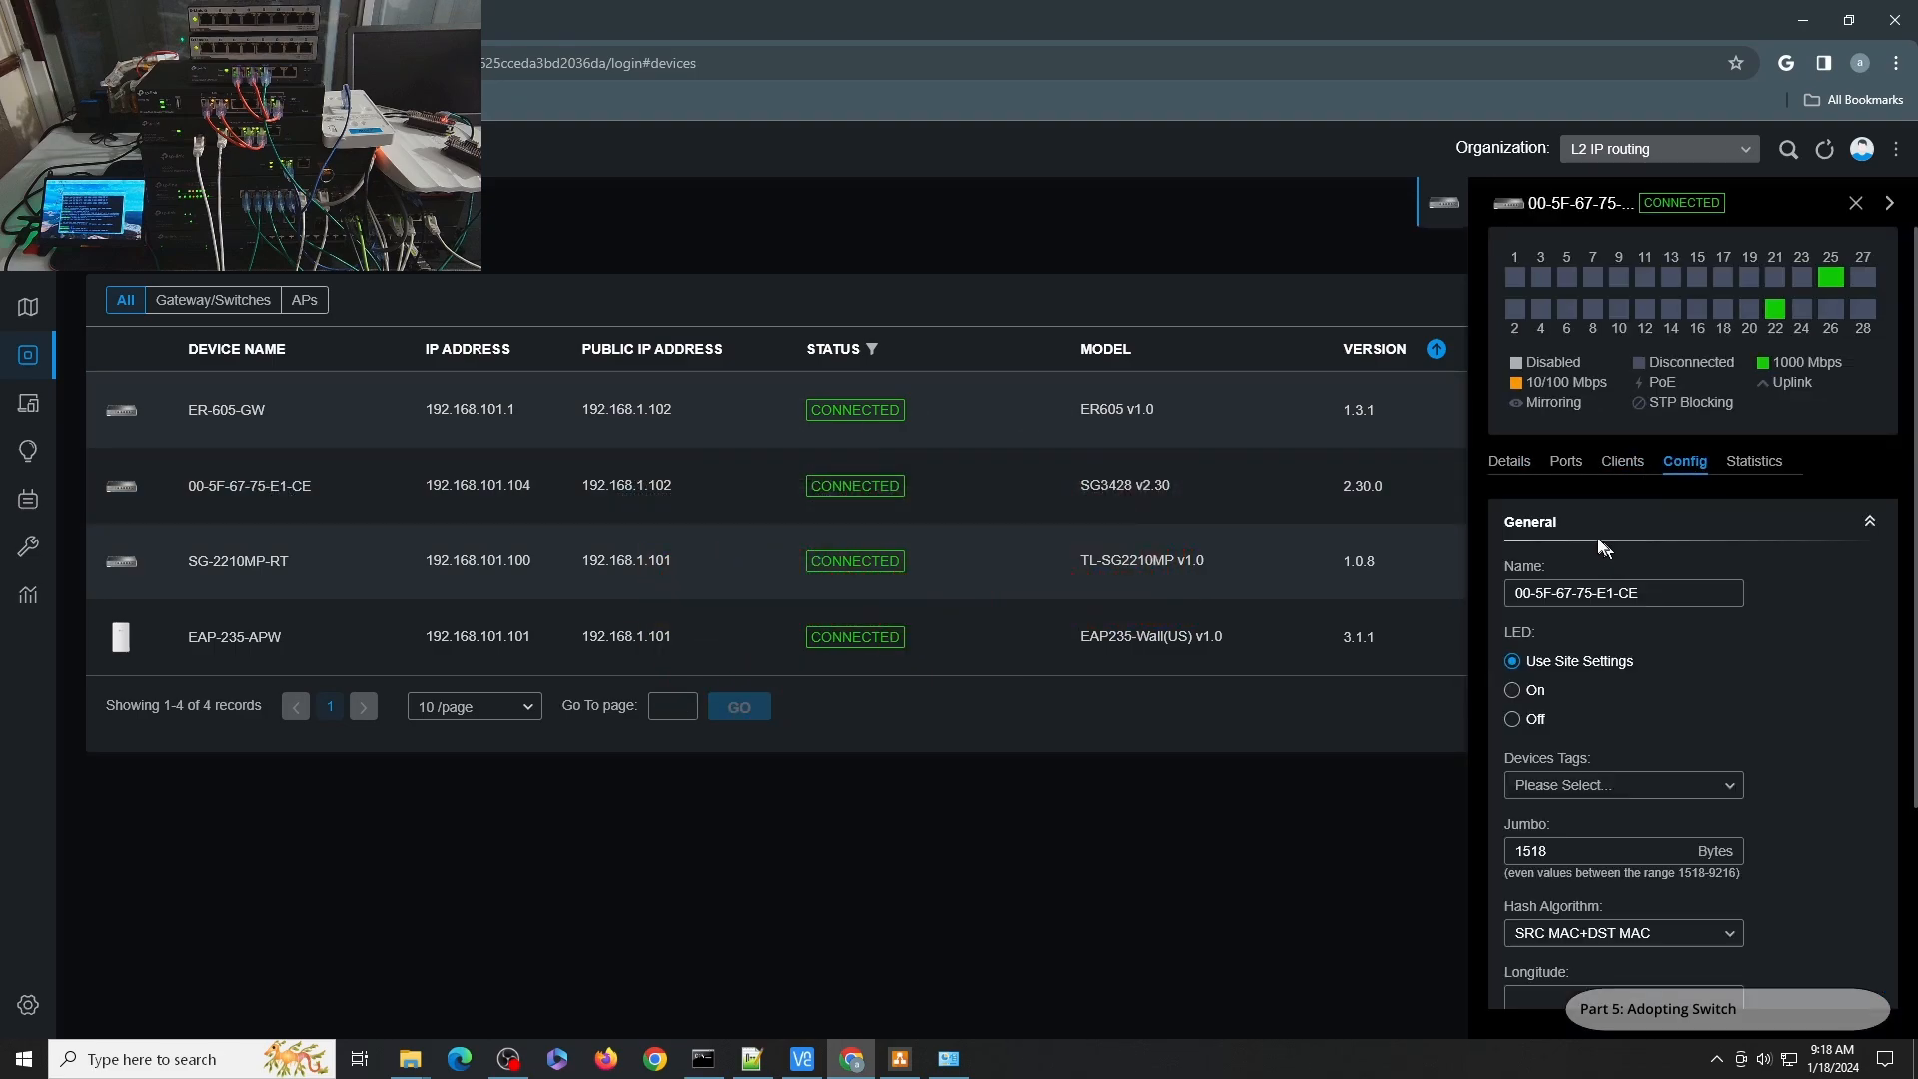
{"action": "left_click", "coordinate": [1603, 595]}
{"action": "key", "text": "ctrl+a"}
{"action": "type", "text": "DH"}
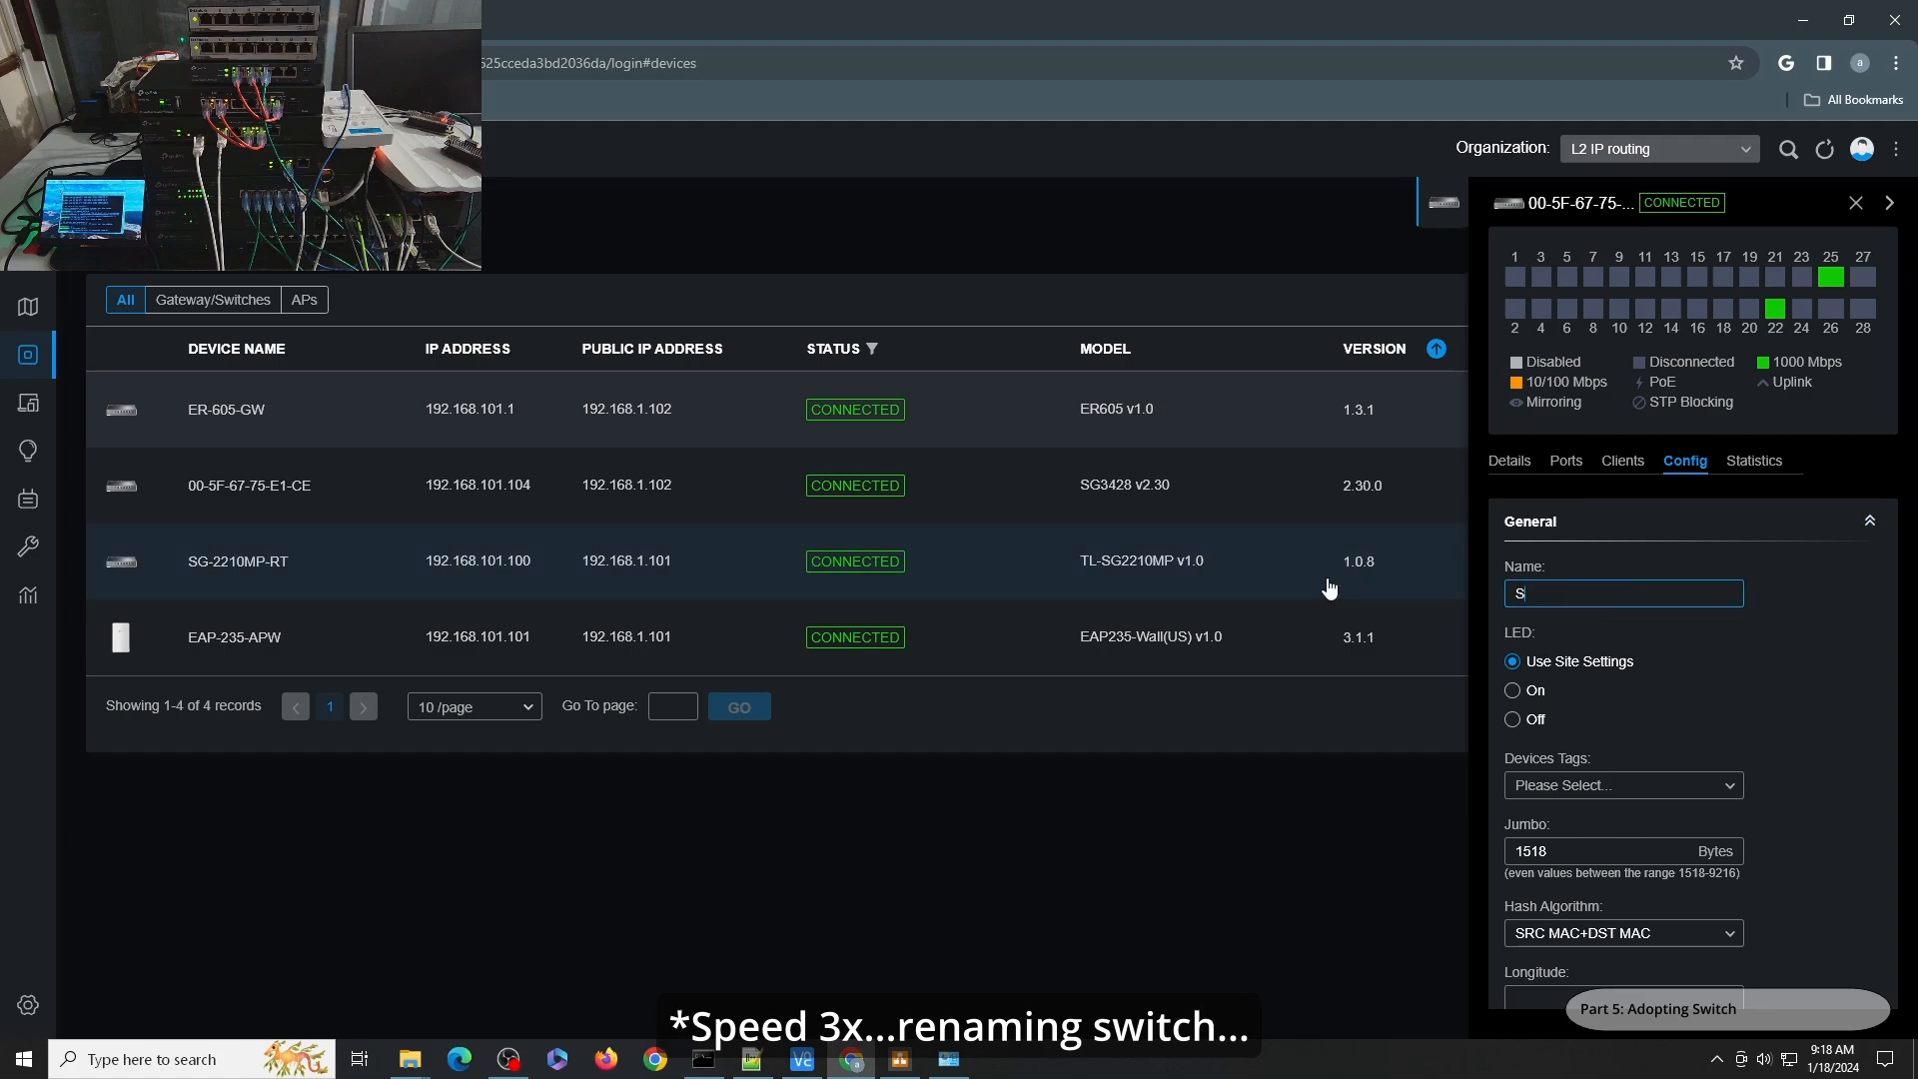
{"action": "type", "text": "-3428-AS"}
{"action": "scroll", "coordinate": [1737, 769], "scroll_direction": "down", "scroll_amount": 5}
{"action": "left_click", "coordinate": [1546, 962]}
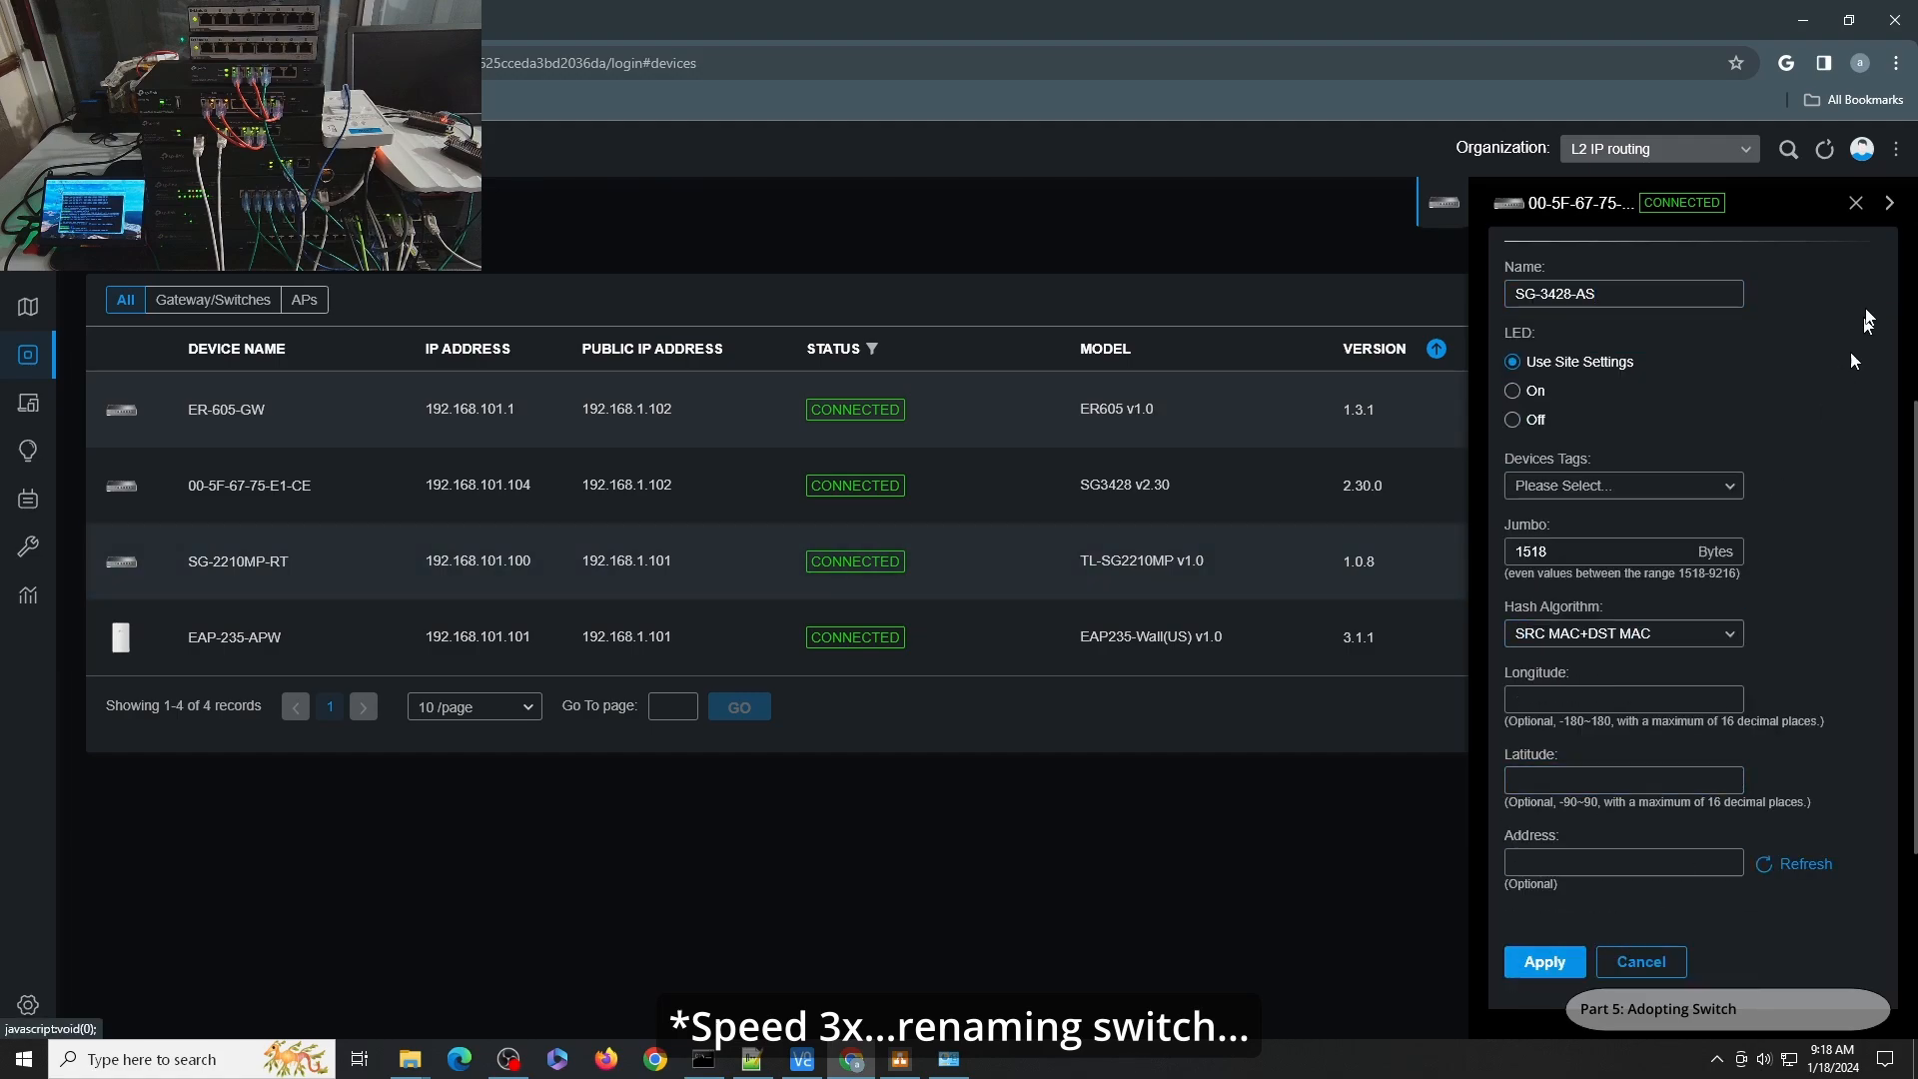
{"action": "left_click", "coordinate": [1855, 203]}
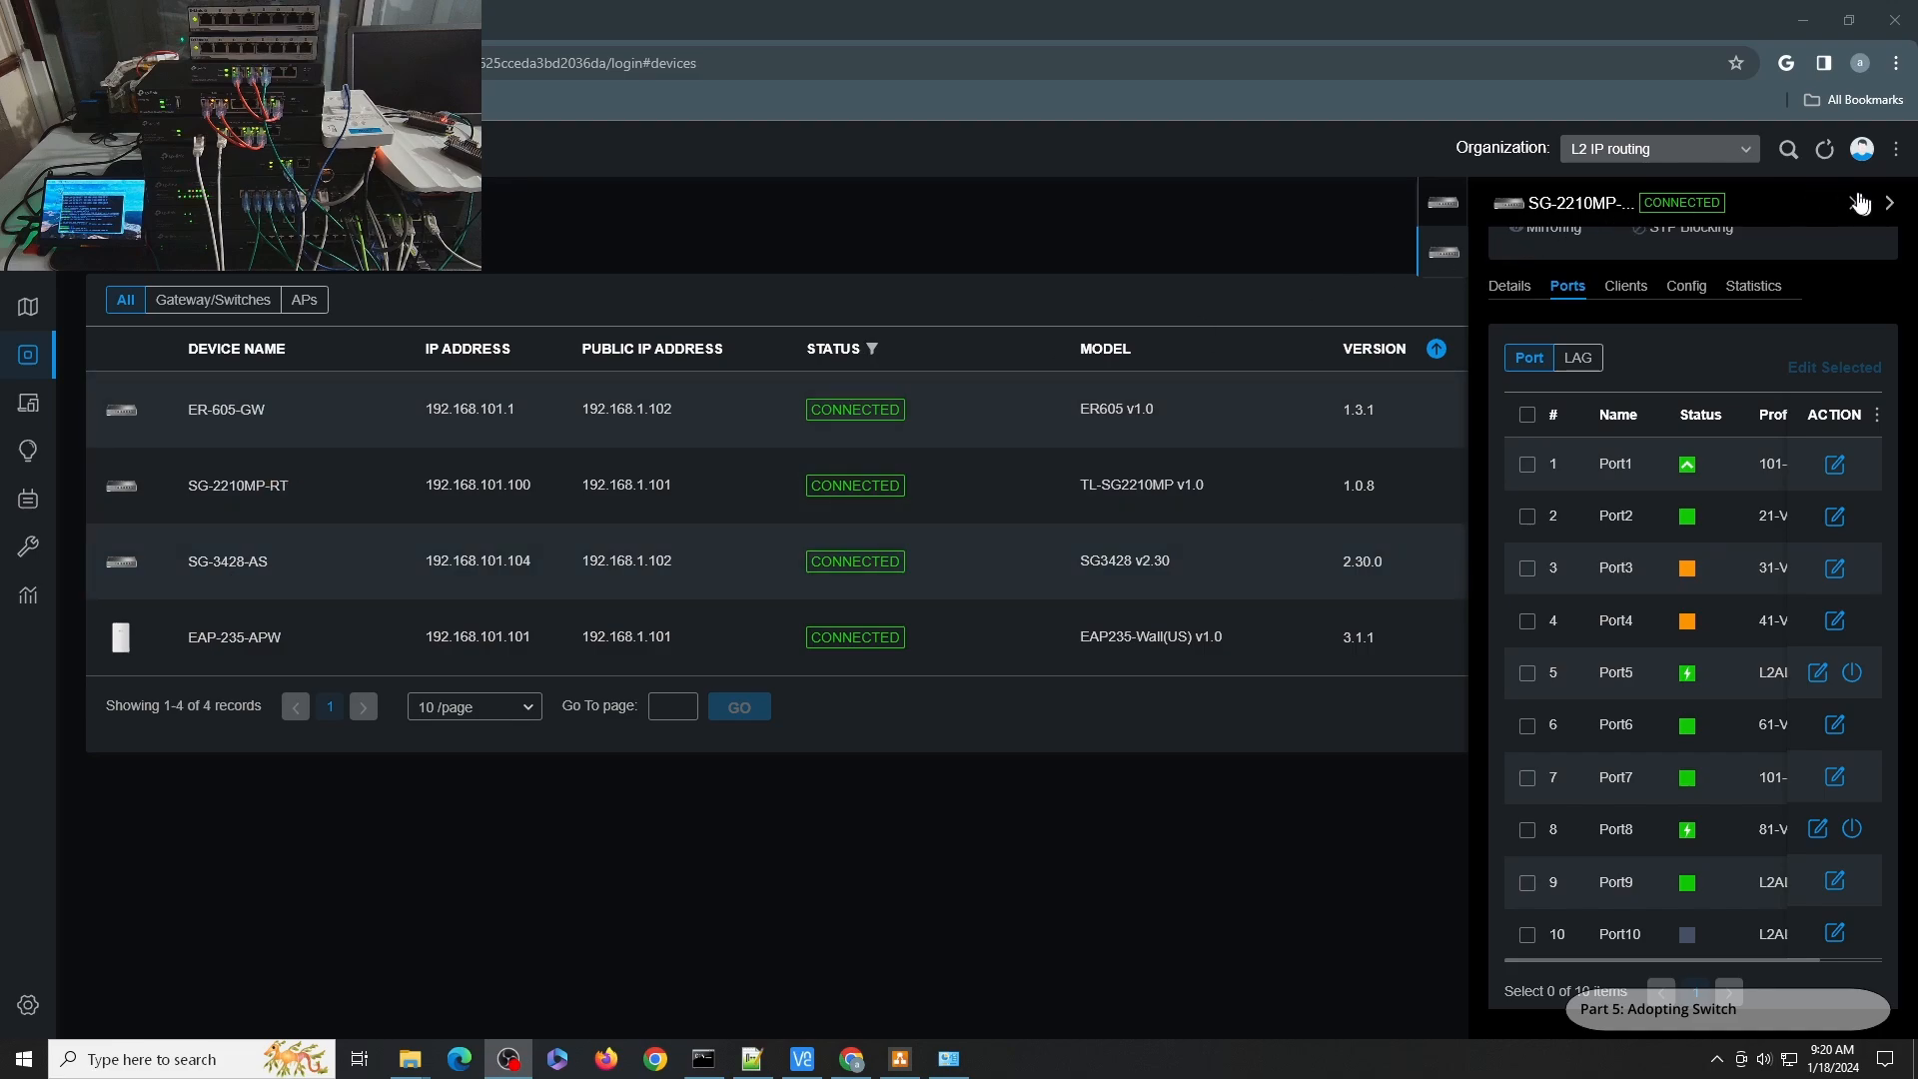
- Refresh the device list and apply the L2ALL profile to uplink Port25 of the SG-3428-AS switch
{"action": "left_click", "coordinate": [1822, 156]}
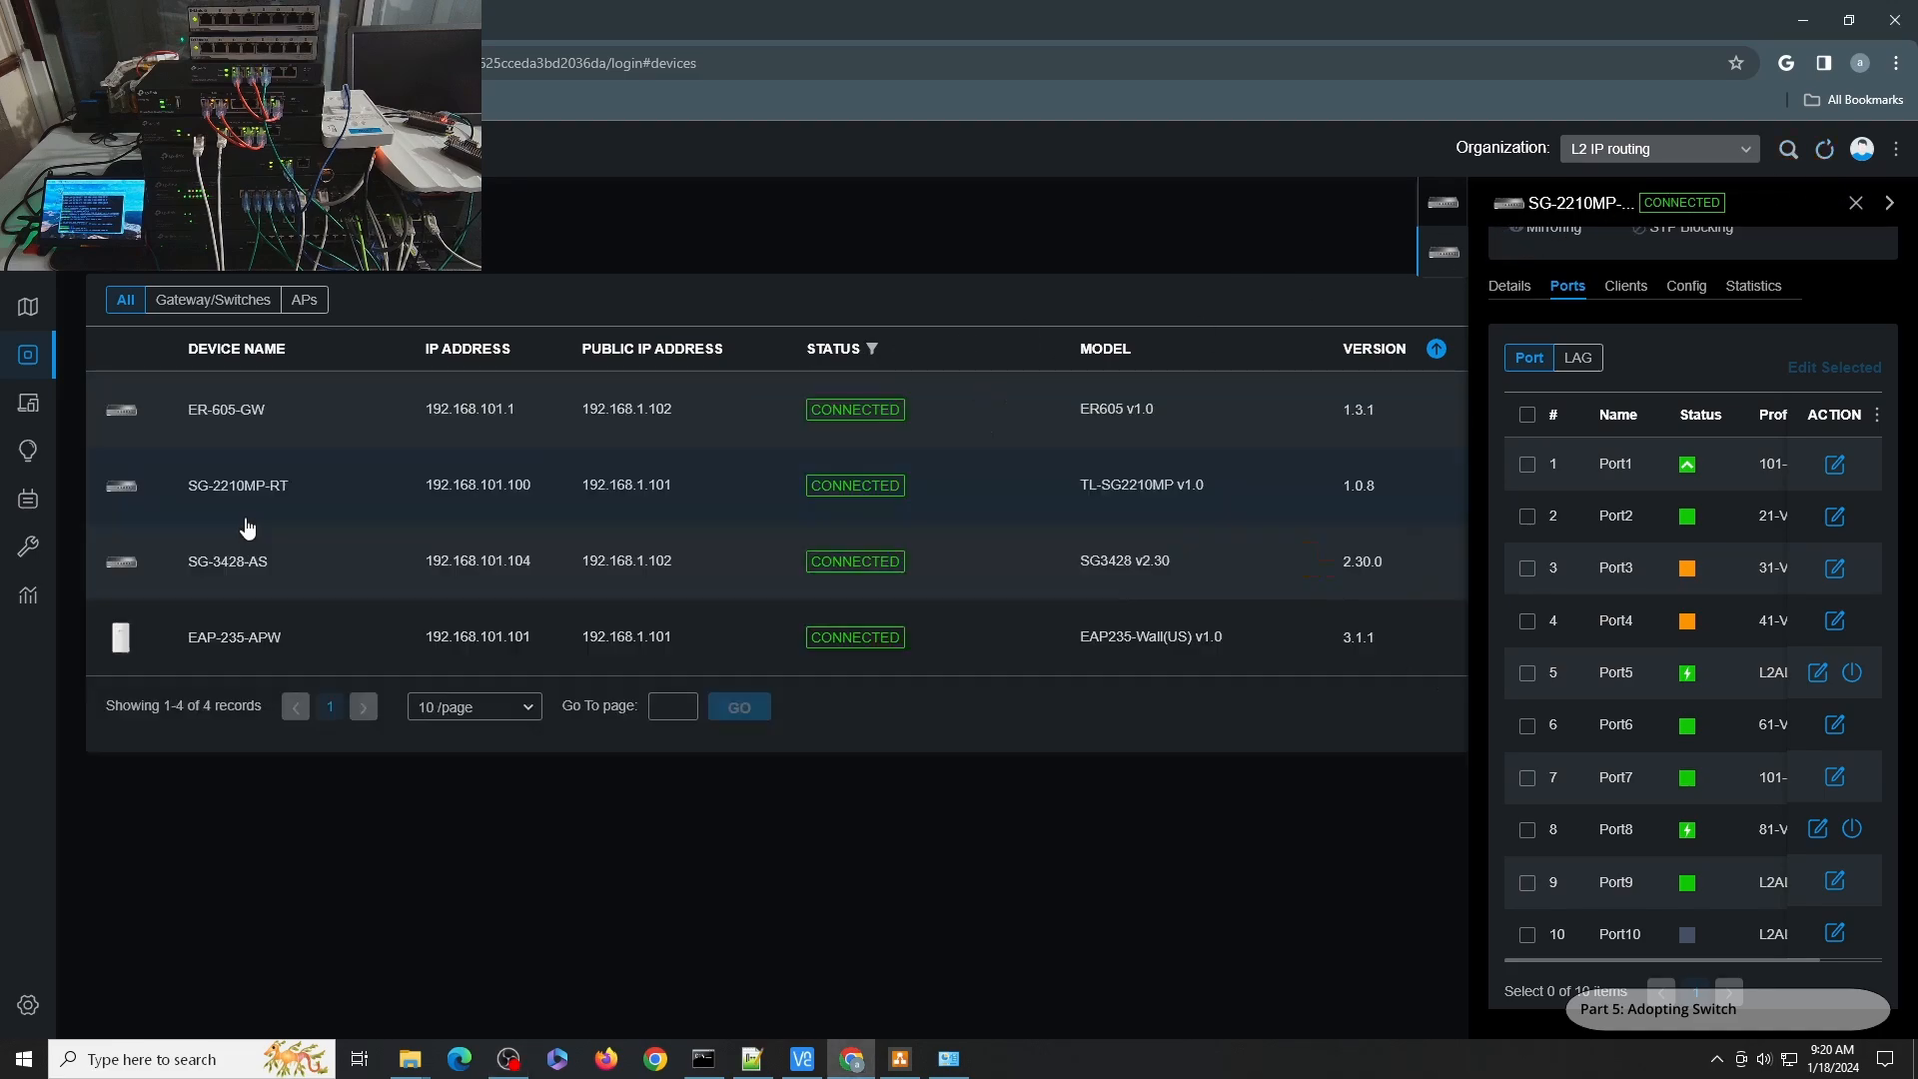
{"action": "left_click", "coordinate": [247, 560]}
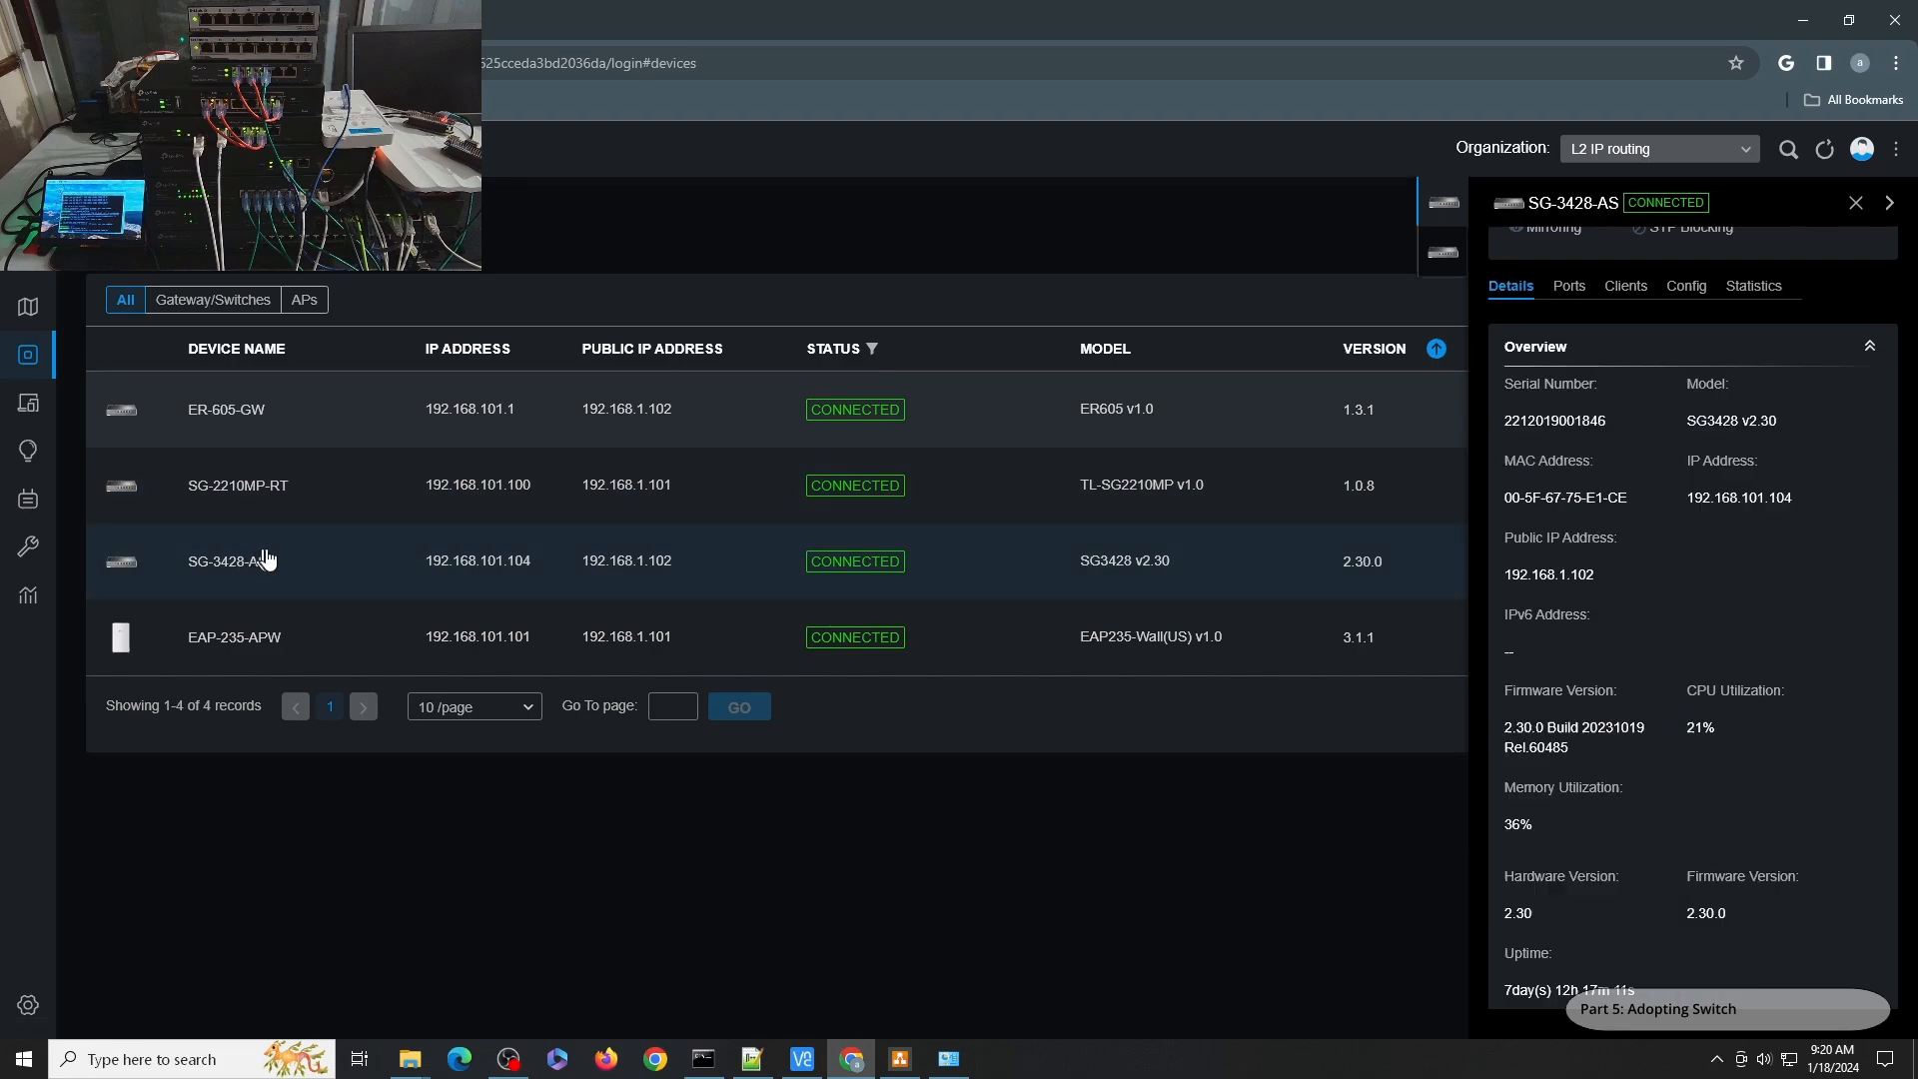
{"action": "left_click", "coordinate": [1576, 287]}
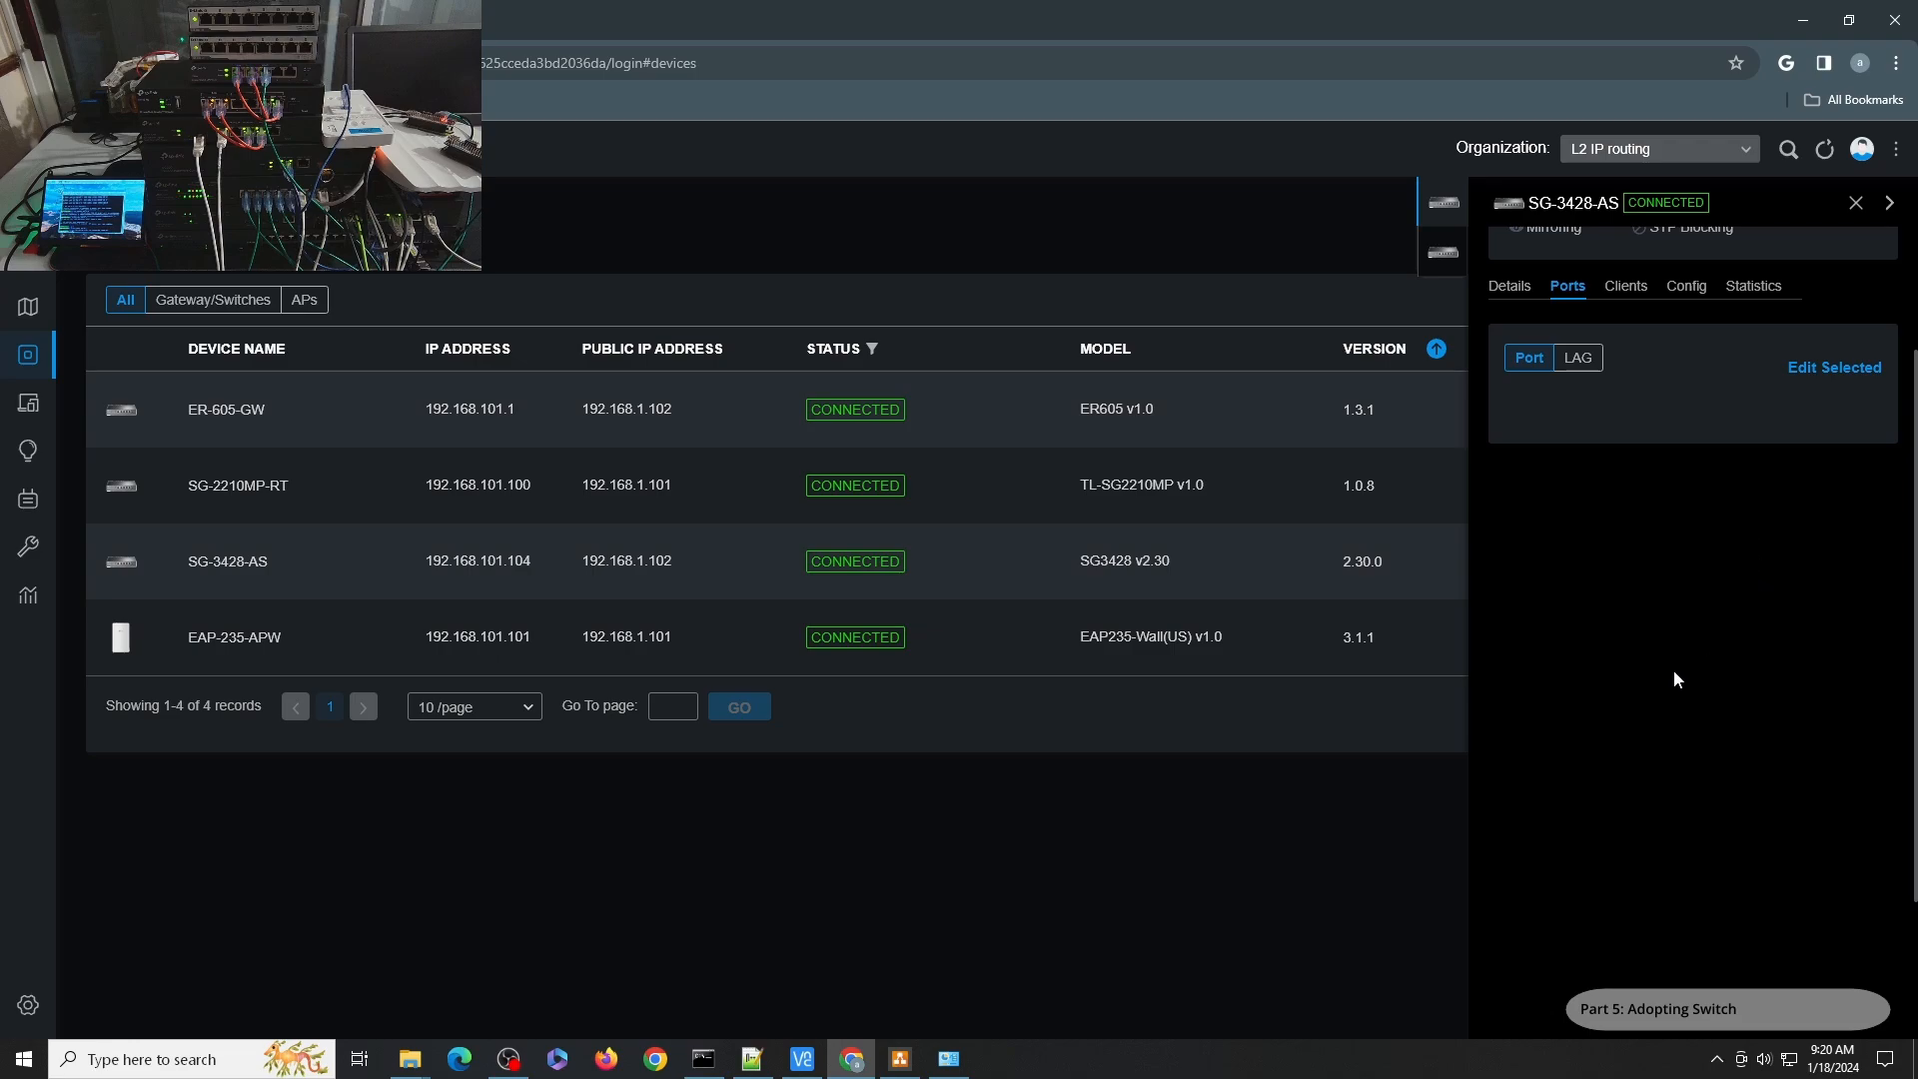
{"action": "scroll", "coordinate": [1698, 759], "scroll_direction": "down", "scroll_amount": 1}
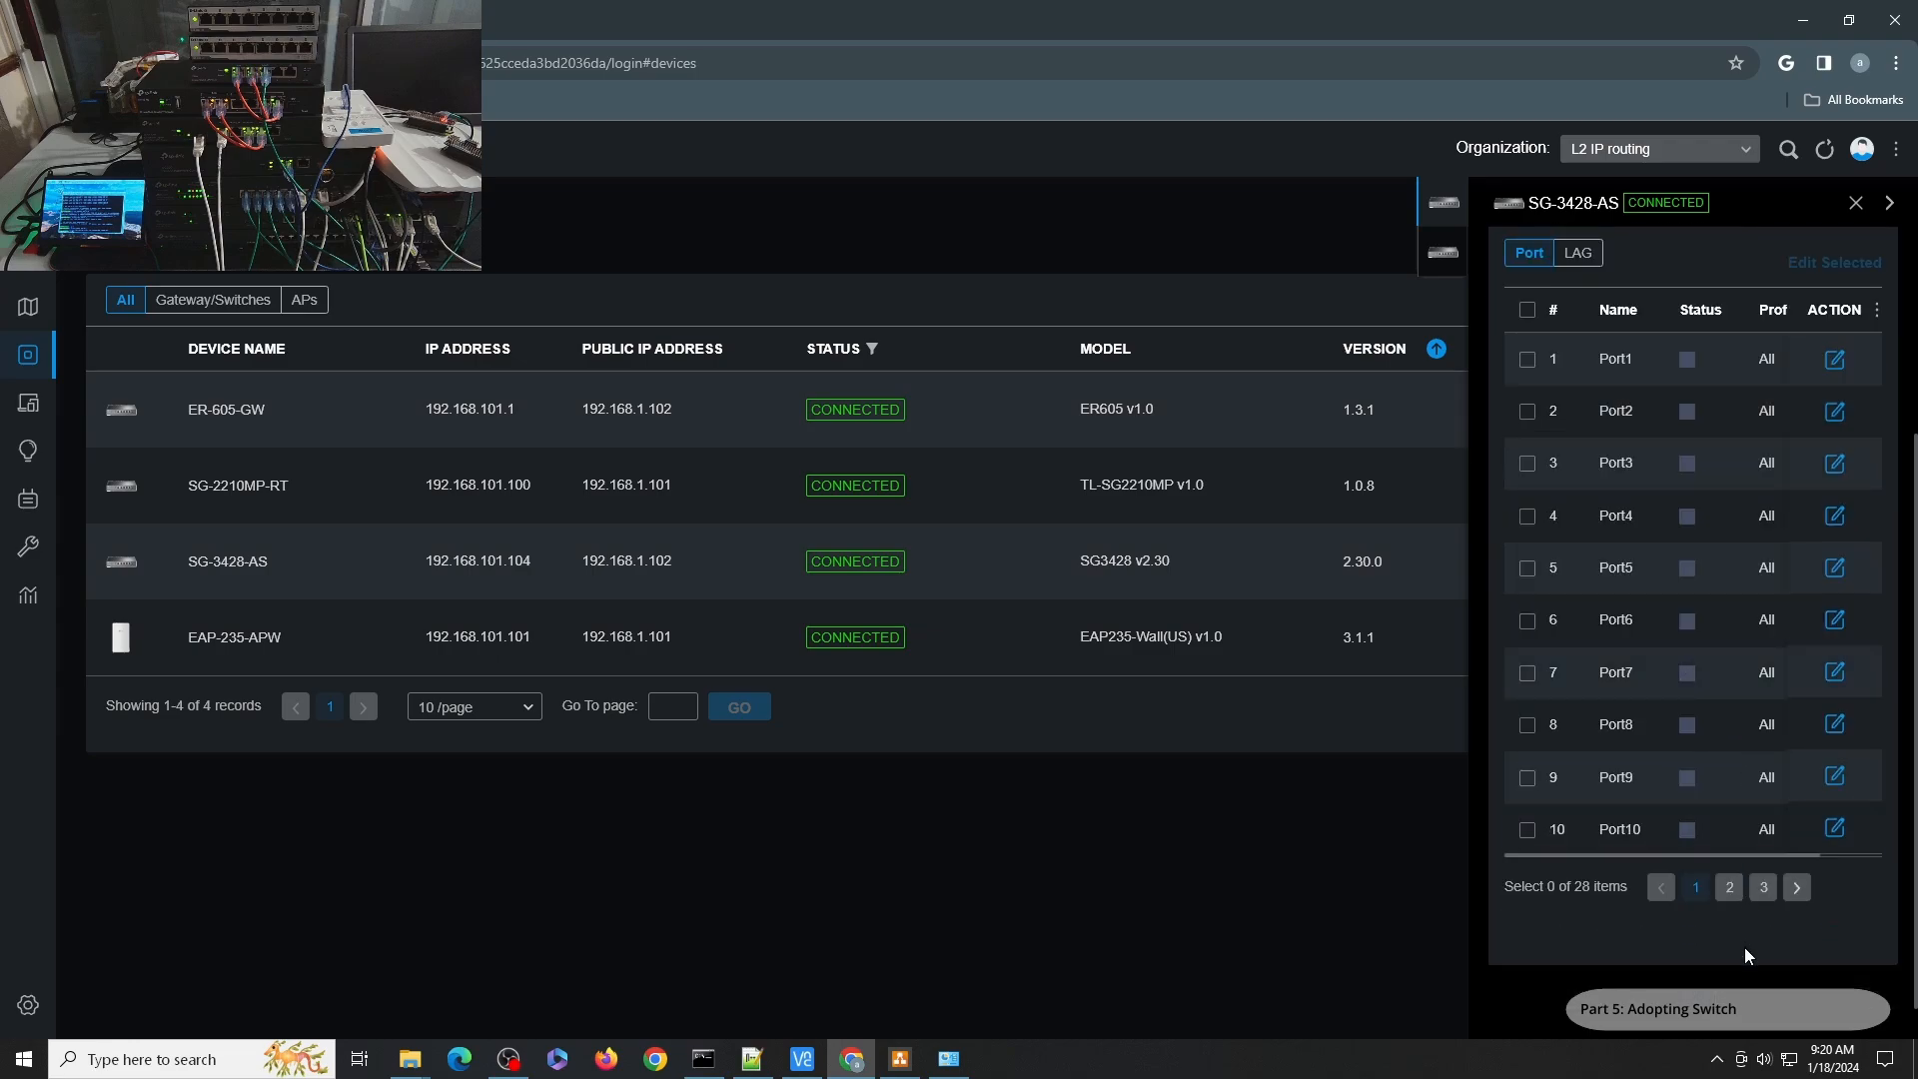
{"action": "left_click", "coordinate": [1763, 887]}
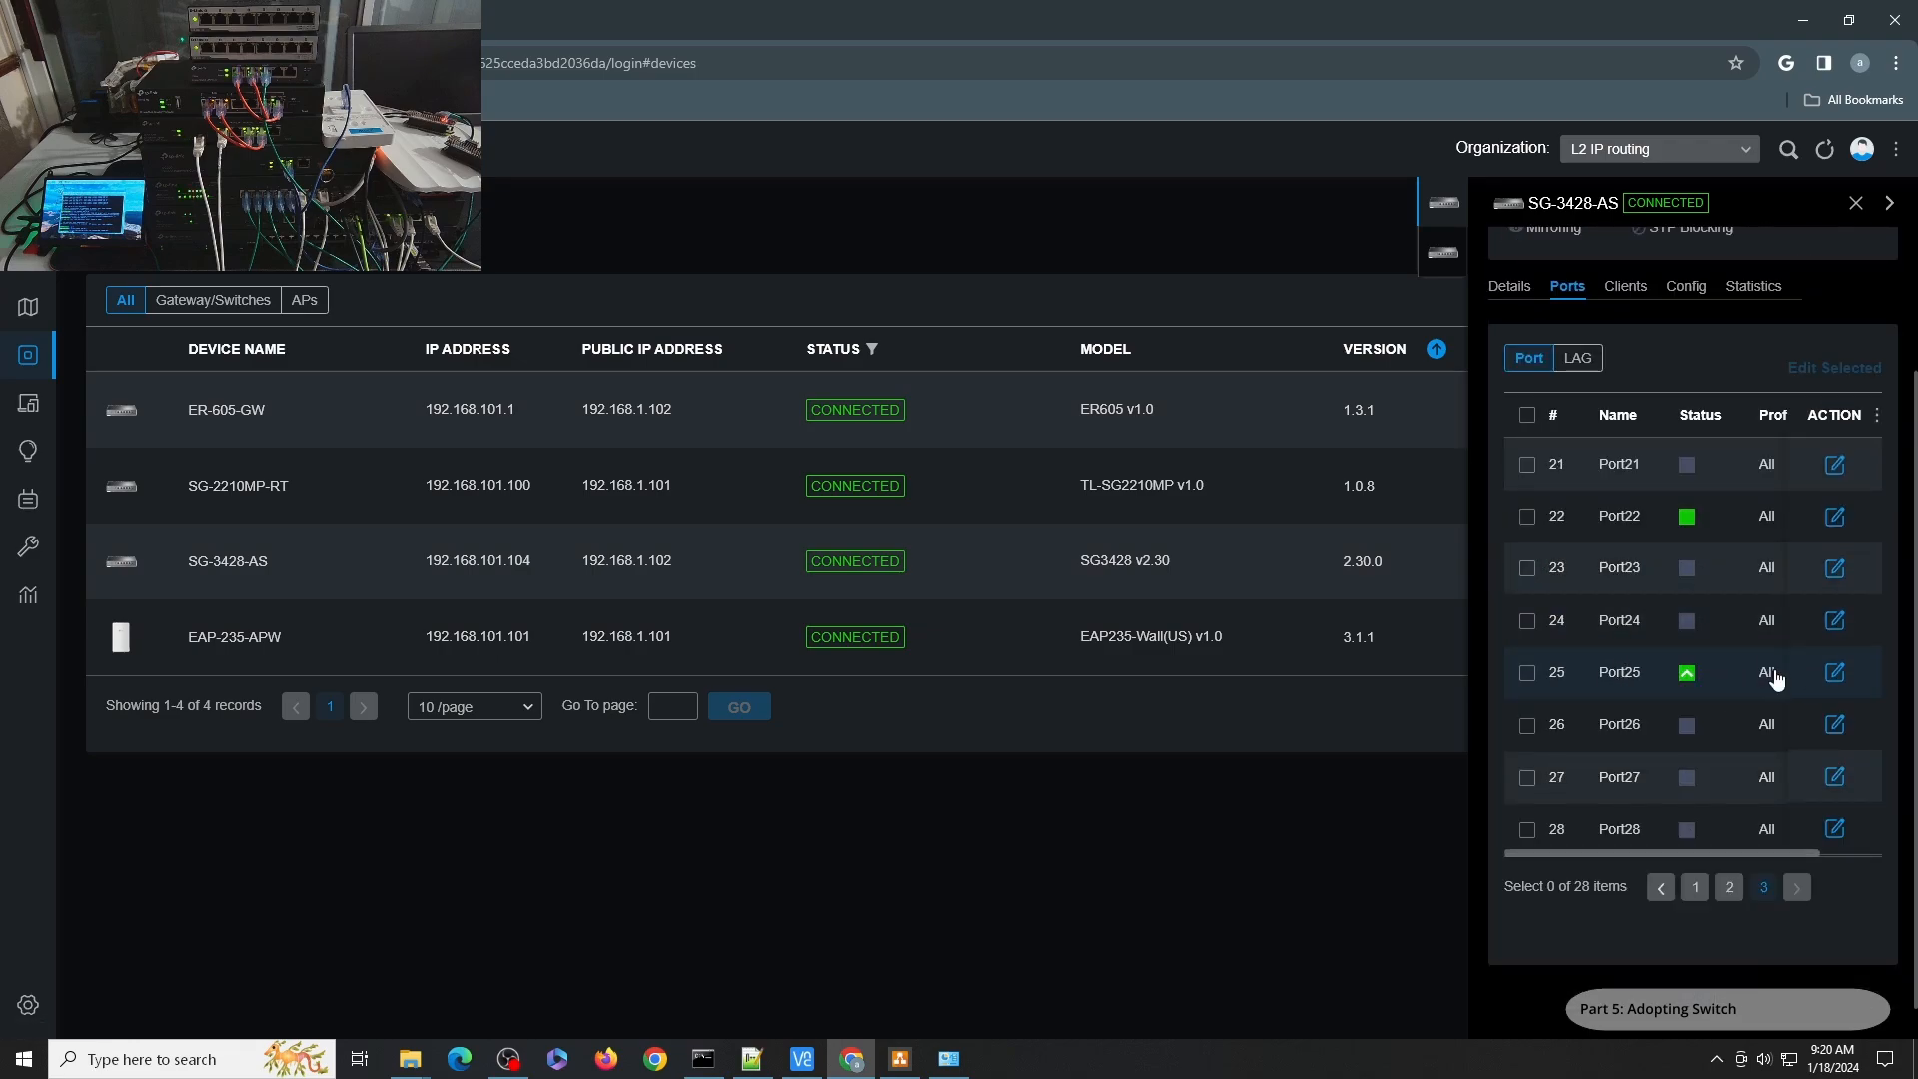
{"action": "left_click", "coordinate": [1836, 674]}
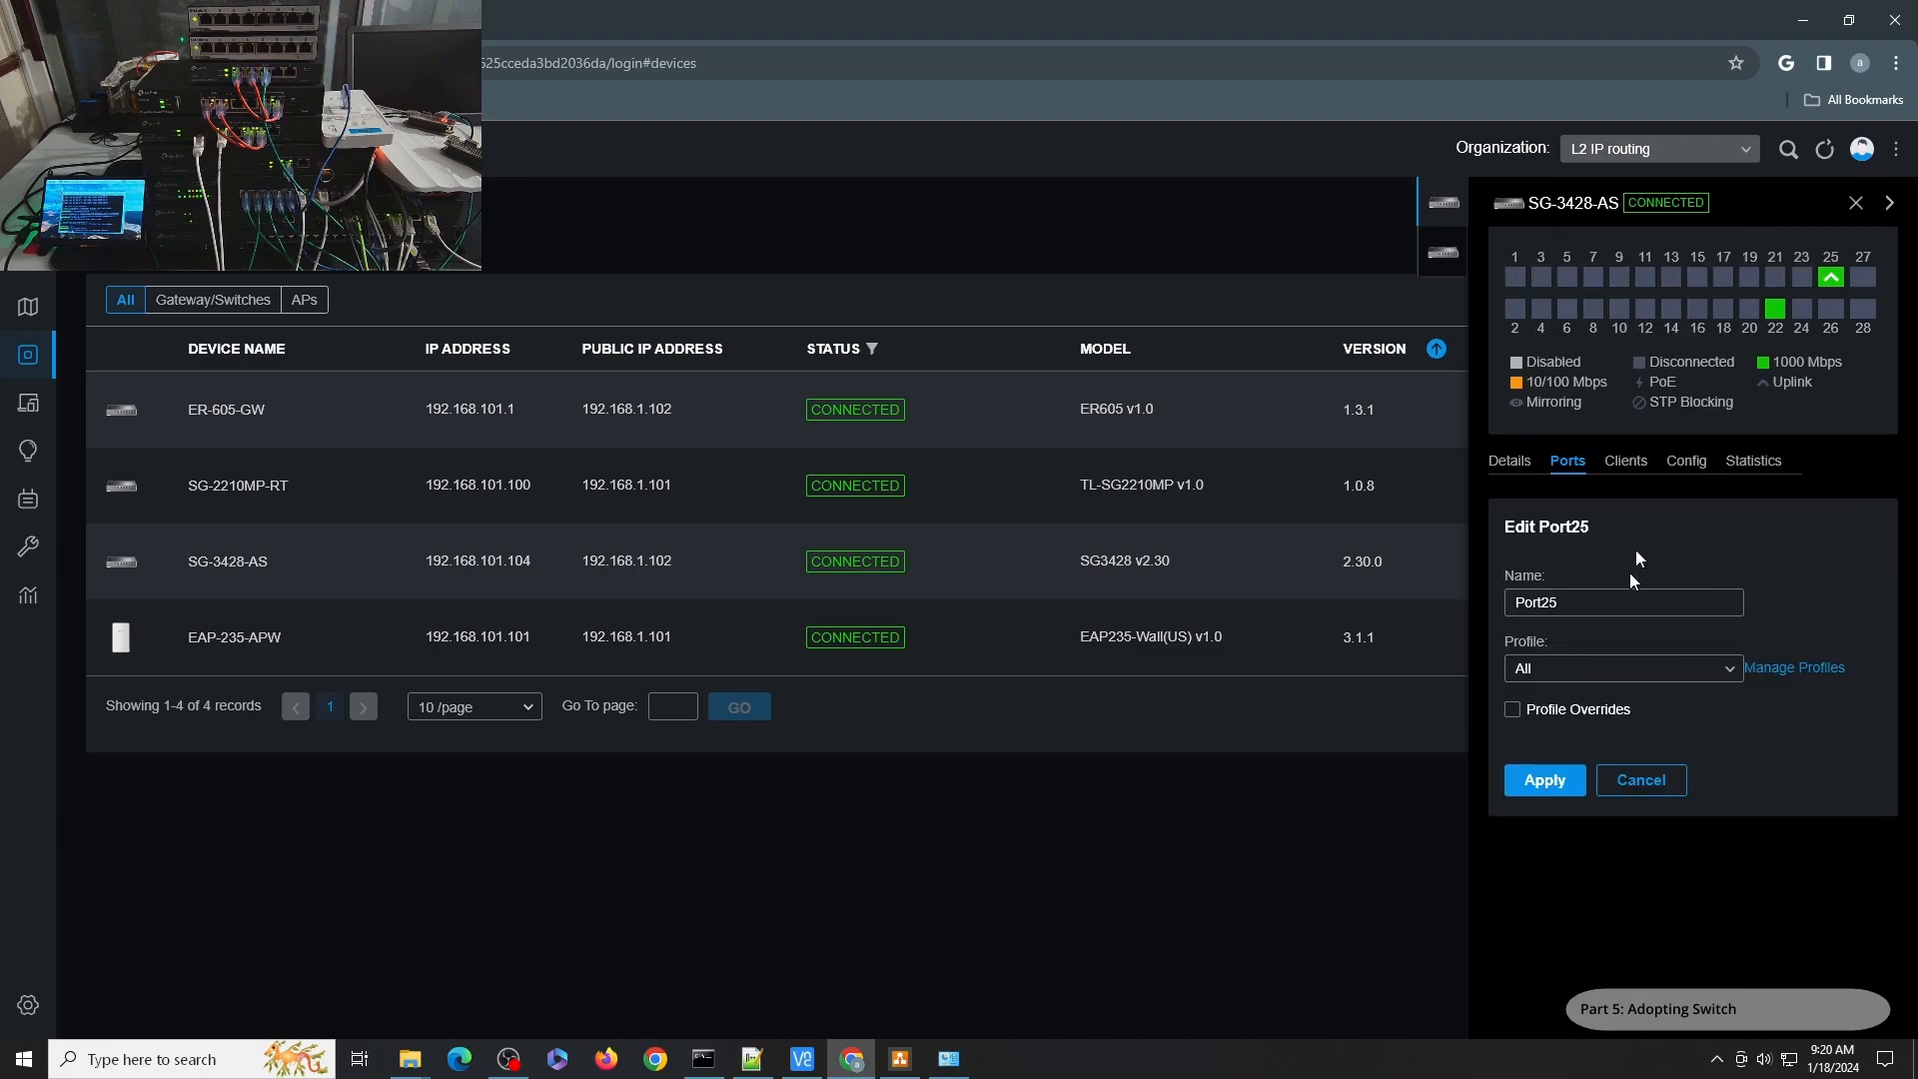
{"action": "left_click", "coordinate": [1591, 665]}
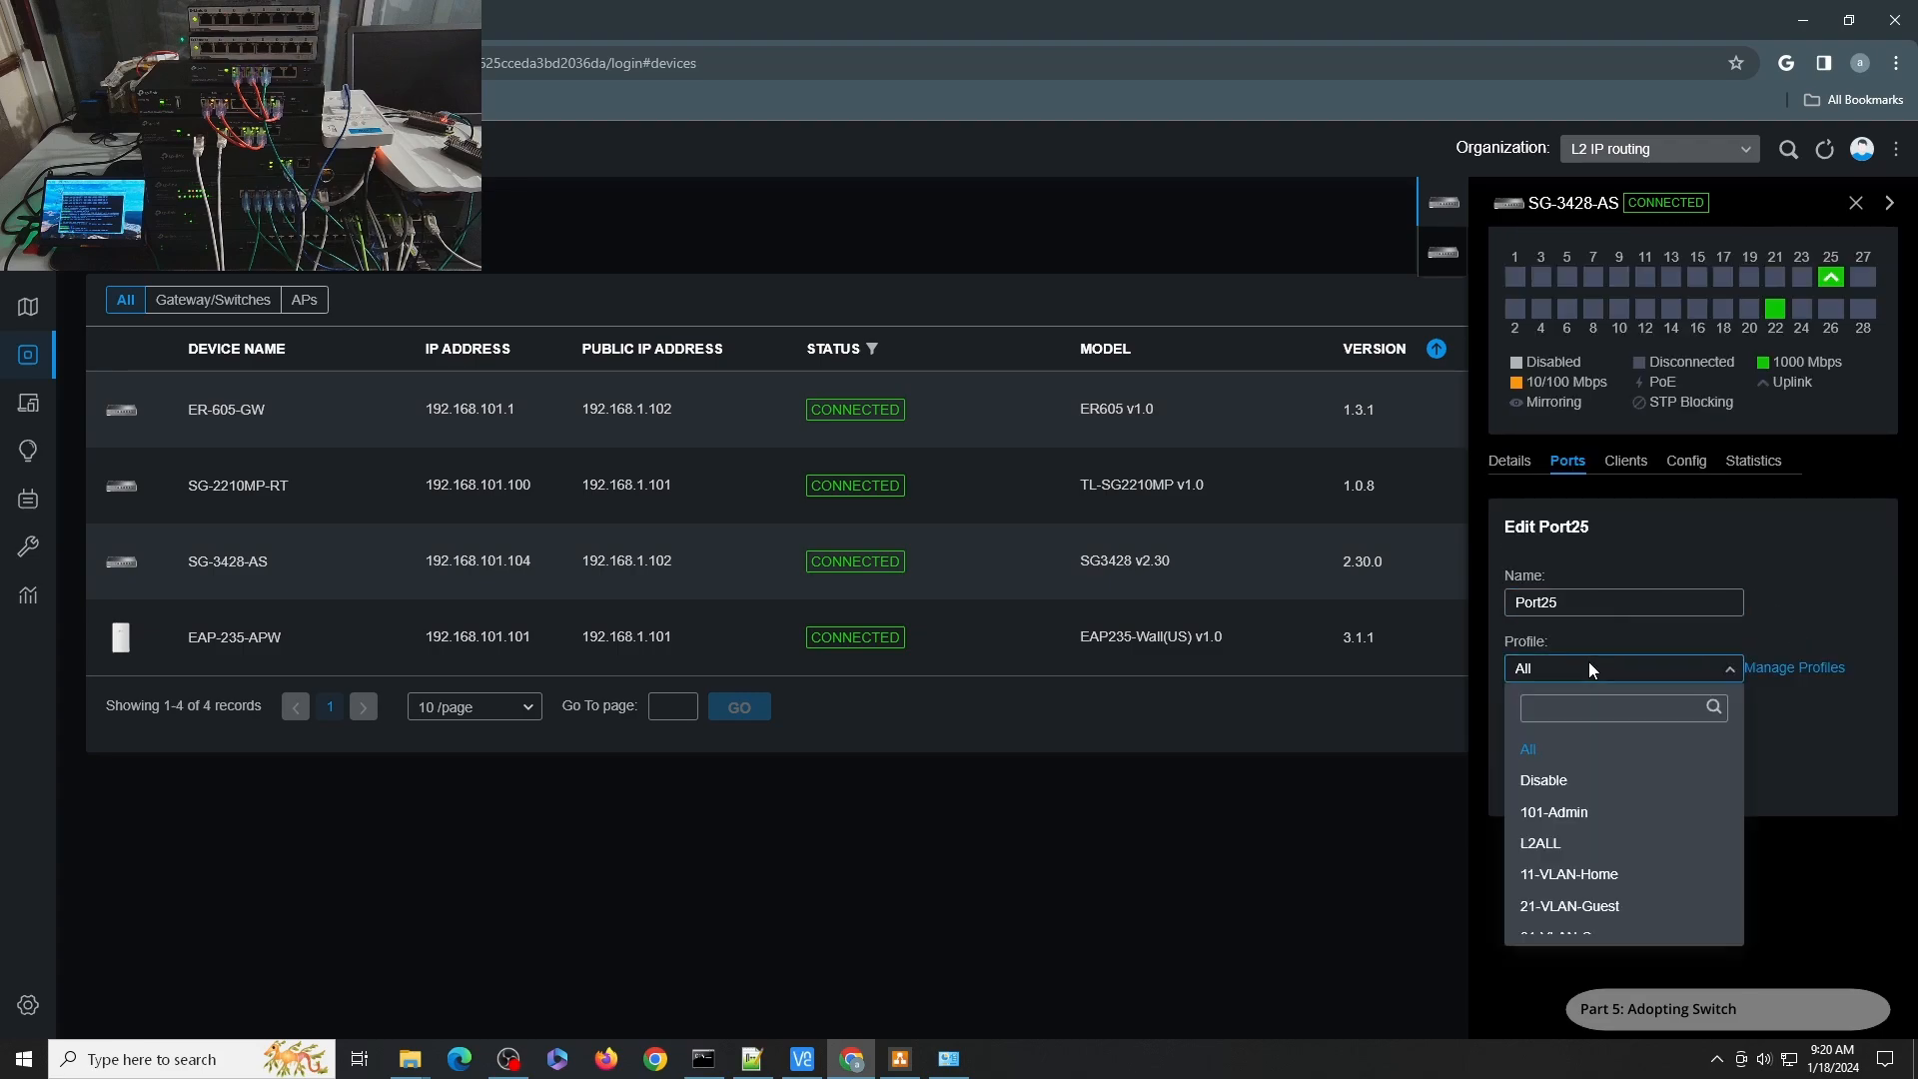
{"action": "left_click", "coordinate": [1586, 845]}
{"action": "left_click", "coordinate": [1536, 904]}
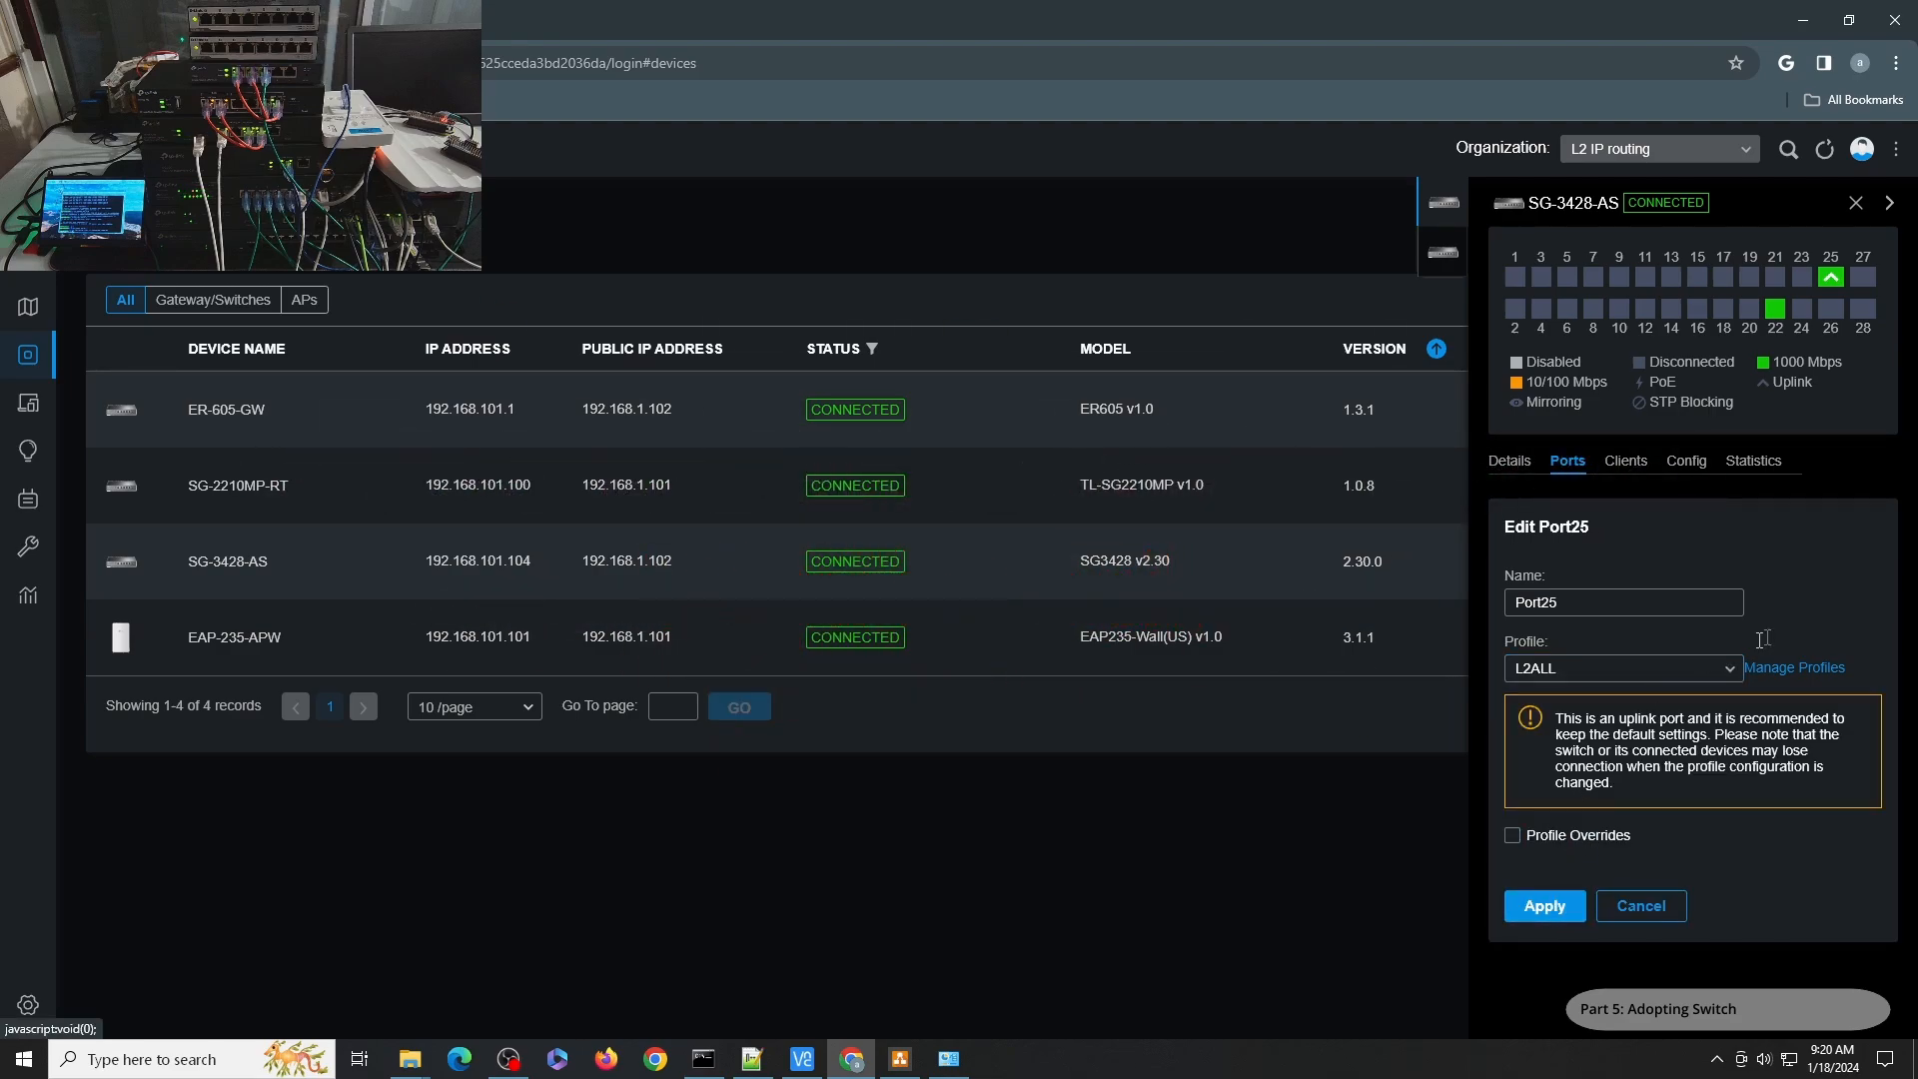